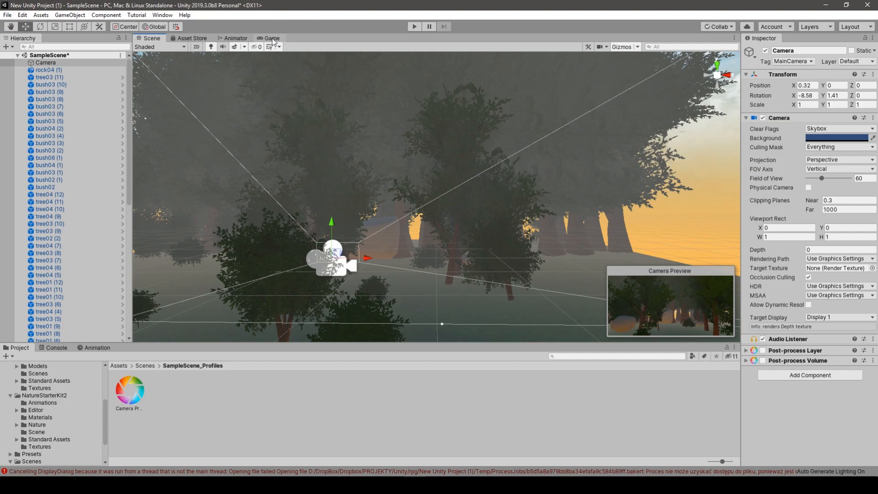
Show the game view and open the Package Manager.
{"action": "left_click", "coordinate": [273, 39]}
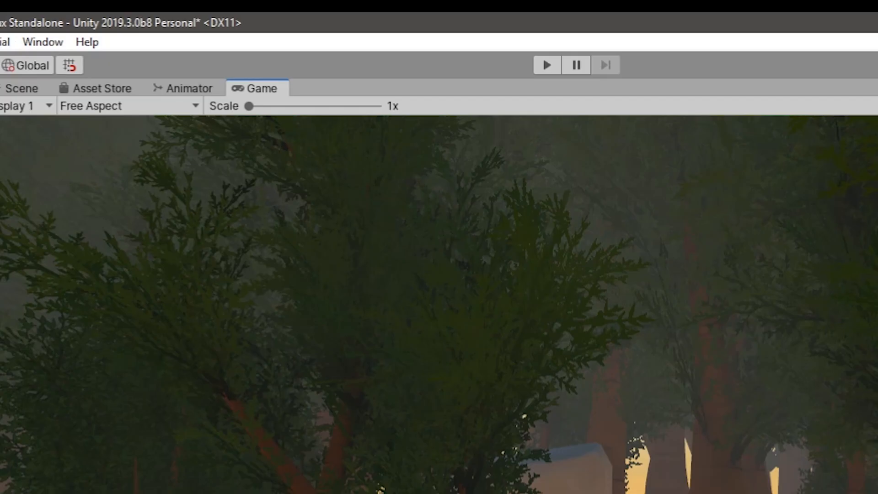
{"action": "left_click", "coordinate": [49, 44]}
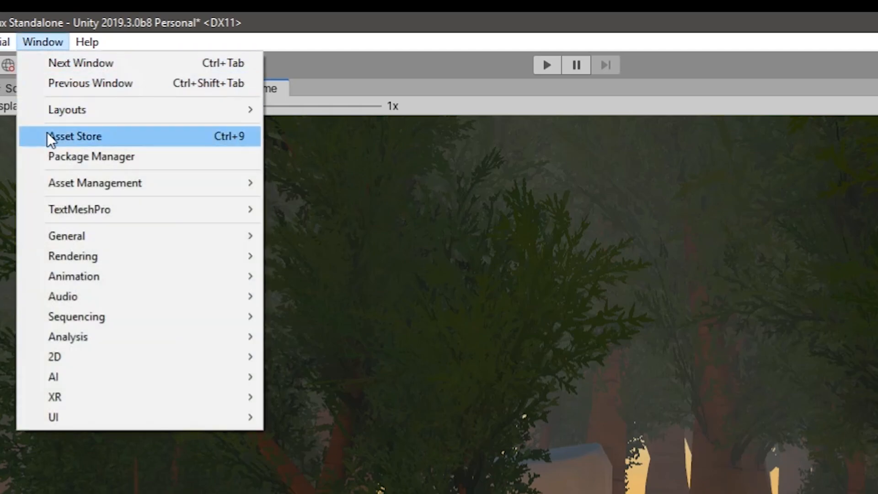
{"action": "left_click", "coordinate": [54, 154]}
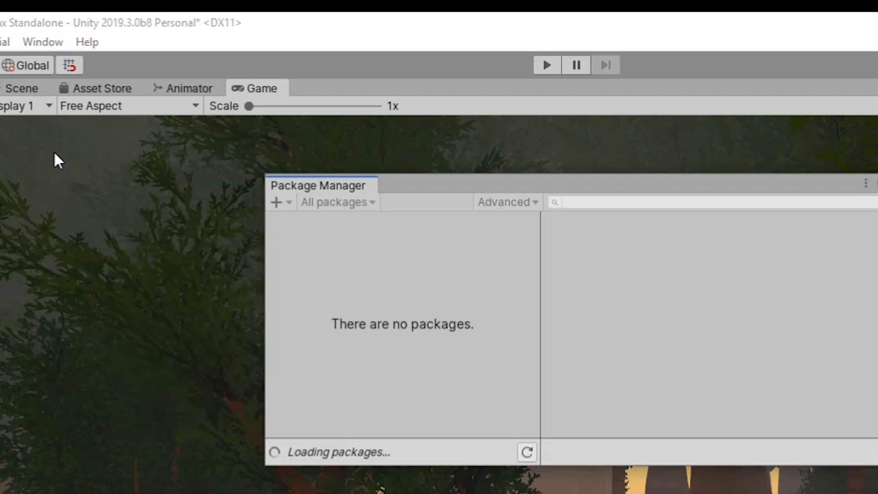
Check the package filter options and search all packages for "post" to find the Post Processing package.
{"action": "left_click", "coordinate": [505, 208]}
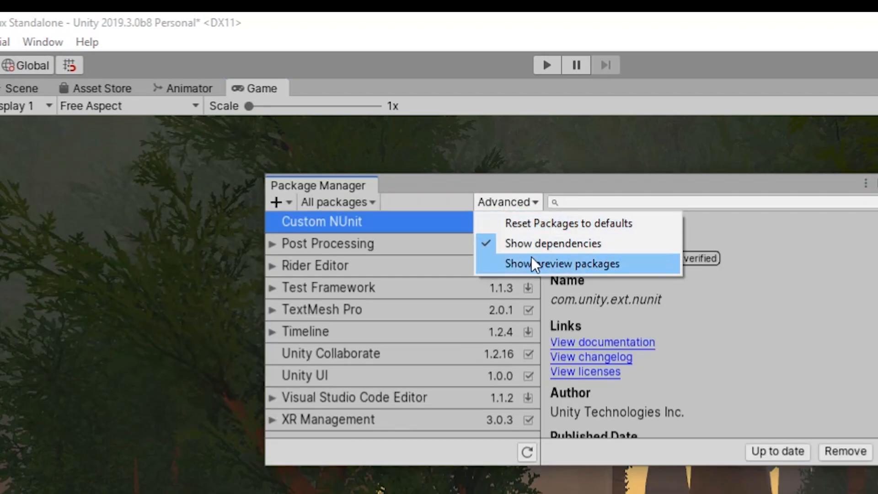
{"action": "left_click", "coordinate": [429, 196]}
{"action": "left_click", "coordinate": [322, 202]}
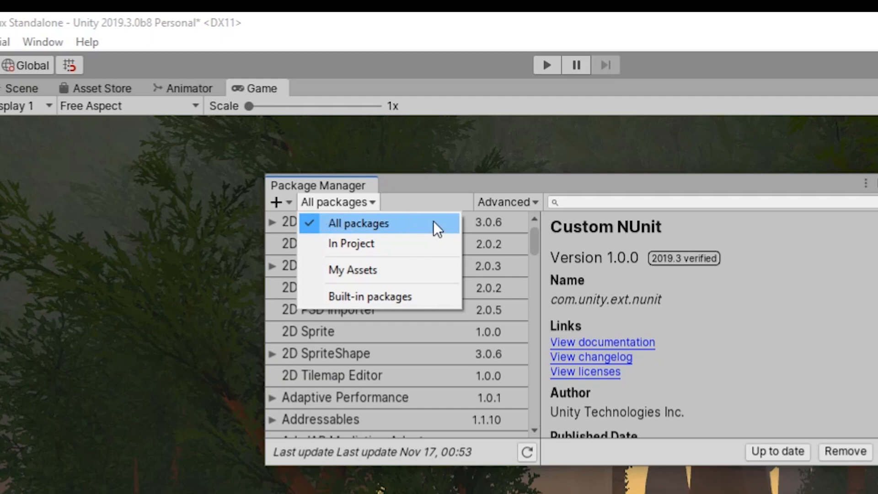
{"action": "left_click", "coordinate": [566, 202]}
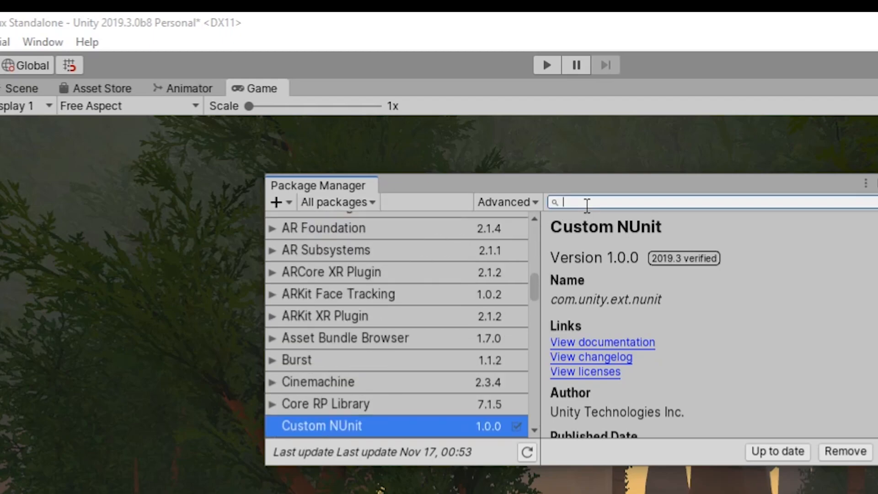
{"action": "type", "text": "post"}
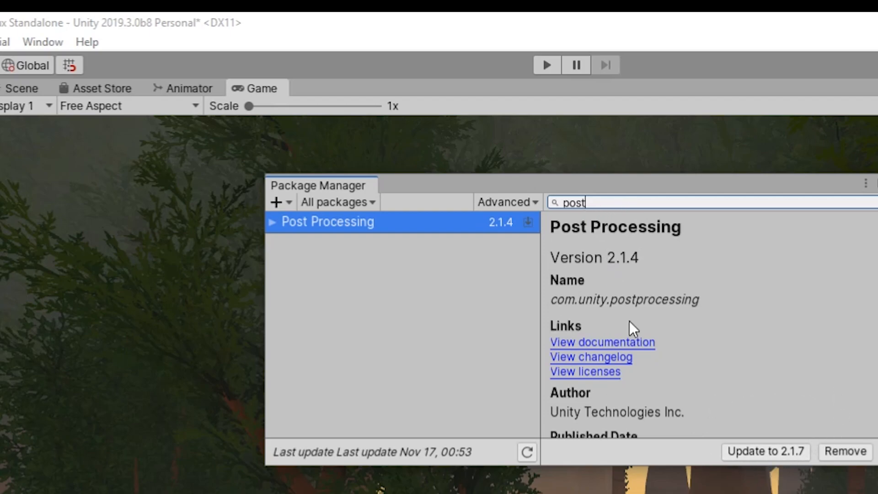
Expand the camera's Post-process Layer settings and assign this camera as the volume blending trigger.
{"action": "left_click", "coordinate": [56, 63]}
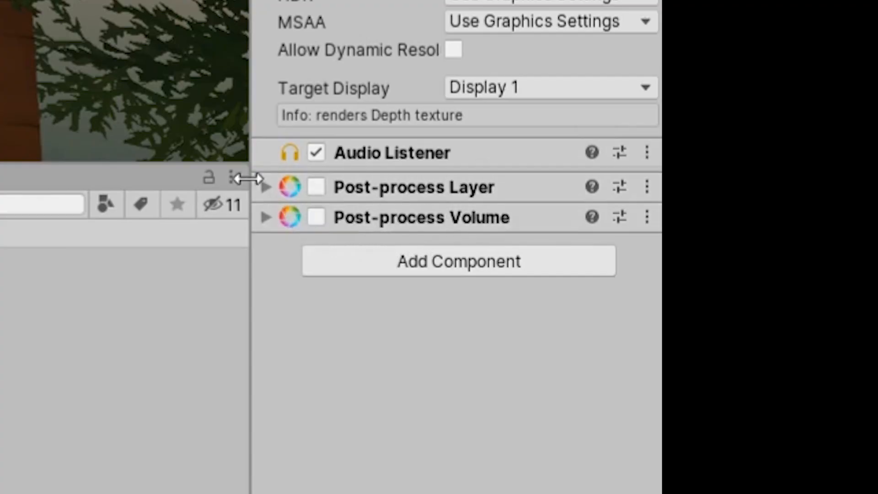
{"action": "left_click", "coordinate": [265, 187]}
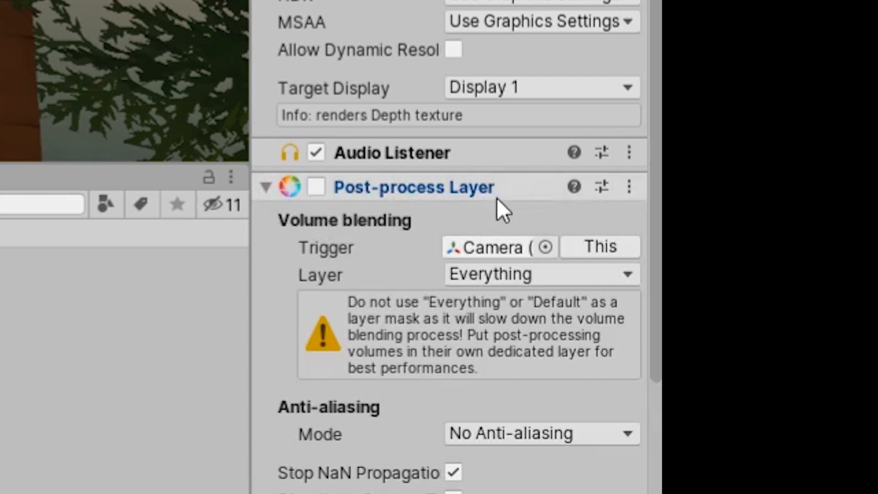
{"action": "scroll", "coordinate": [356, 208], "scroll_direction": "down", "scroll_amount": 5}
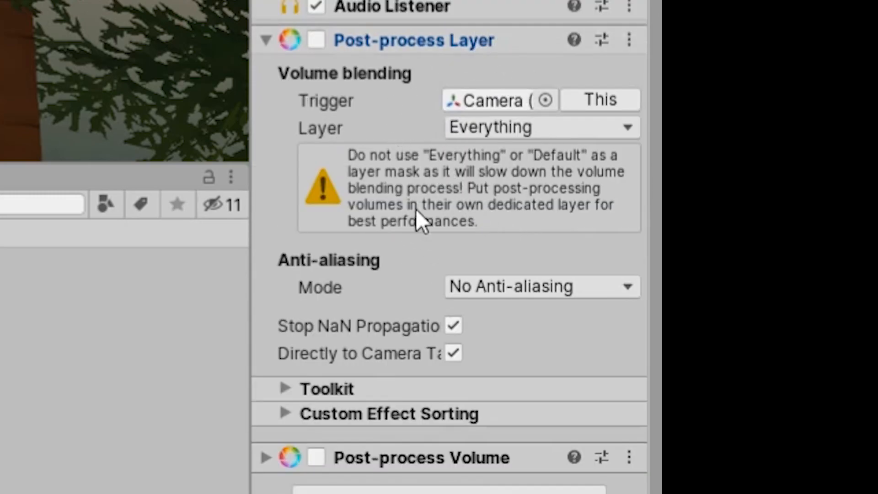
{"action": "left_click", "coordinate": [594, 98]}
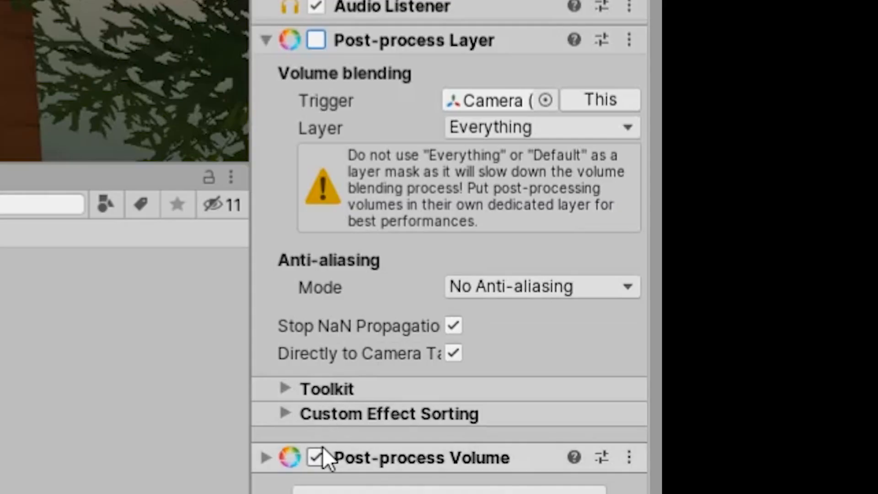
Disable the camera's Post-process Volume component and review the volume blending settings of its Post-process Layer.
{"action": "left_click", "coordinate": [316, 457]}
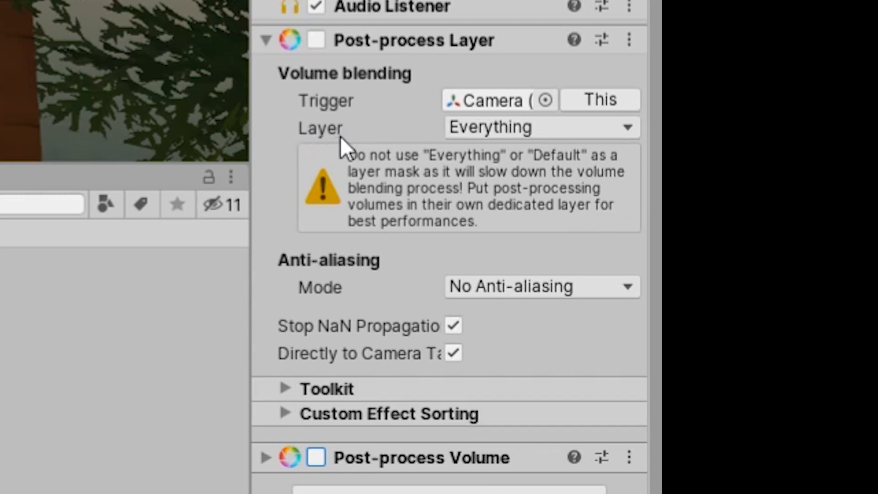
{"action": "mouse_move", "coordinate": [328, 134]}
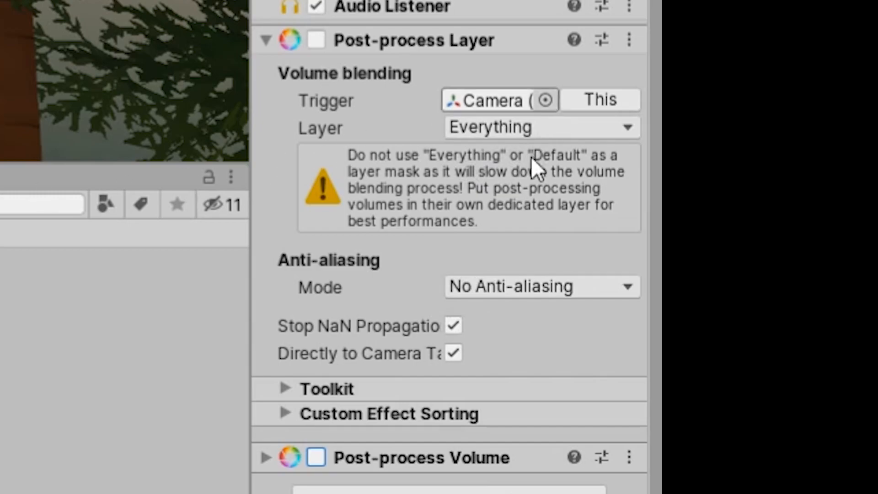
{"action": "scroll", "coordinate": [401, 352], "scroll_direction": "up", "scroll_amount": 3}
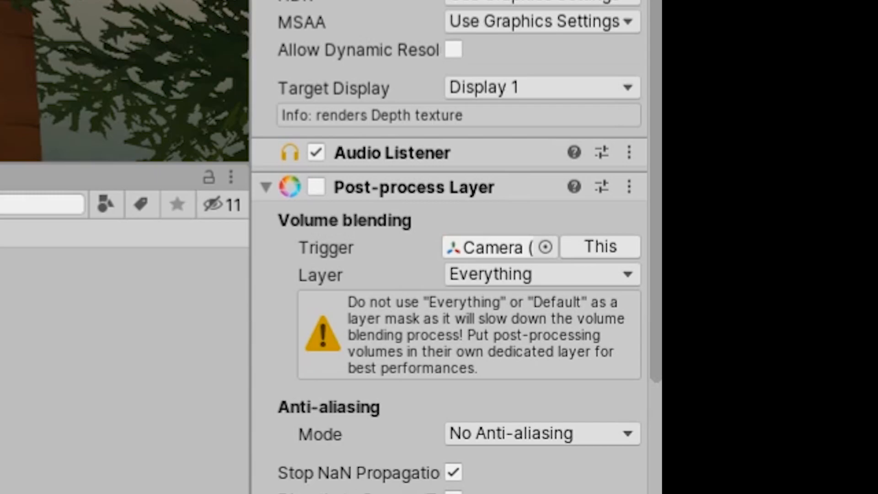
{"action": "scroll", "coordinate": [535, 48], "scroll_direction": "down", "scroll_amount": 3}
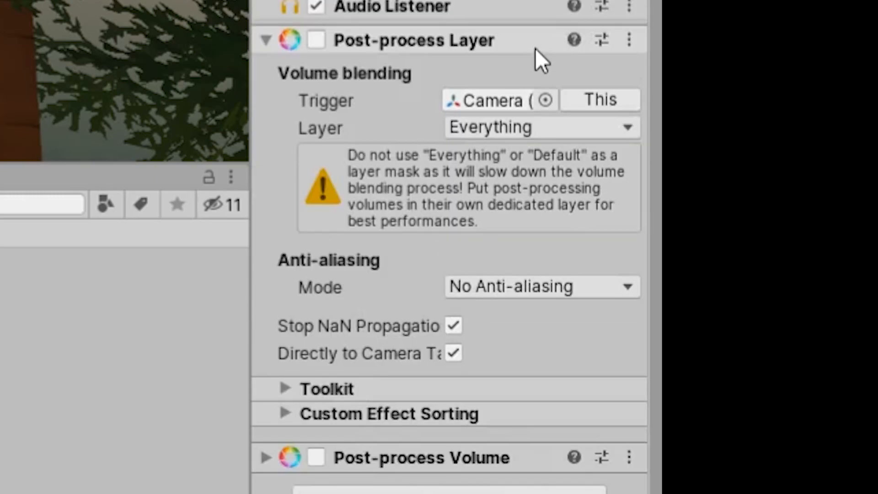
Set the Post-process Layer's volume blending layer to Nothing and enable both the Post-process Volume and Post-process Layer components.
{"action": "left_click", "coordinate": [478, 132]}
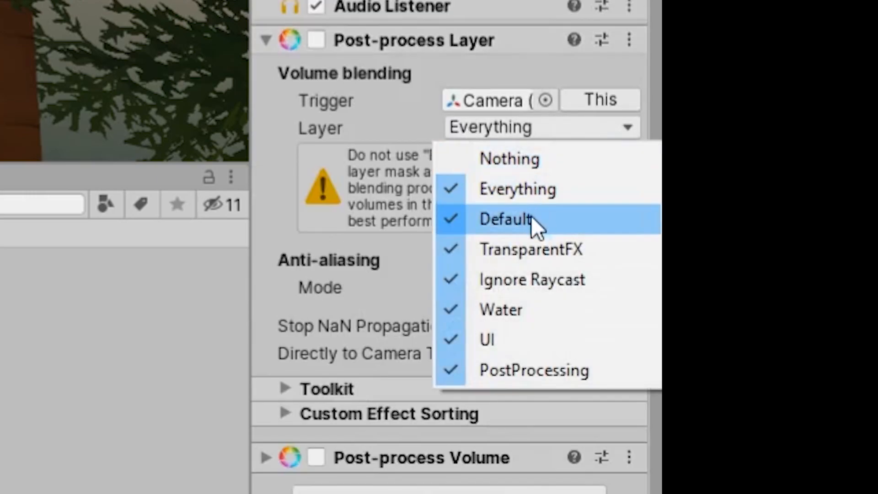
{"action": "left_click", "coordinate": [518, 164]}
{"action": "left_click", "coordinate": [316, 458]}
{"action": "left_click", "coordinate": [319, 84]}
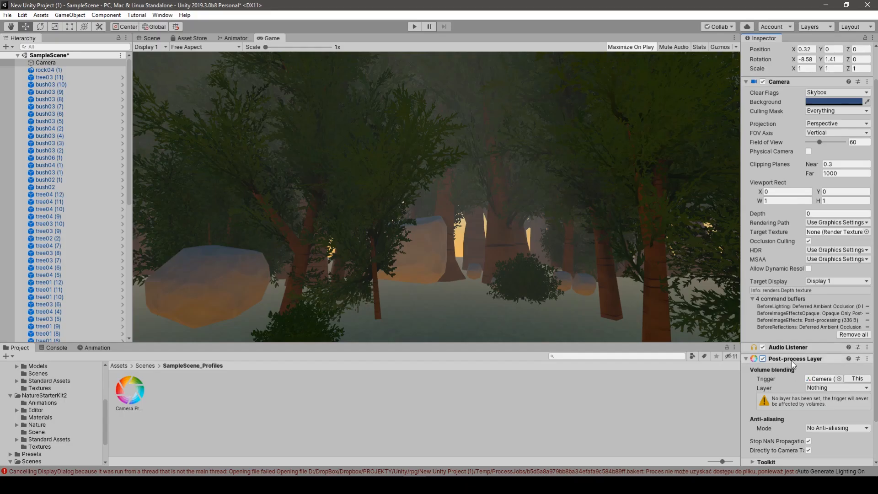
Add Water, UI and PostProcessing to the Post-process Layer's volume blending layer mask.
{"action": "scroll", "coordinate": [786, 377], "scroll_direction": "down", "scroll_amount": 2}
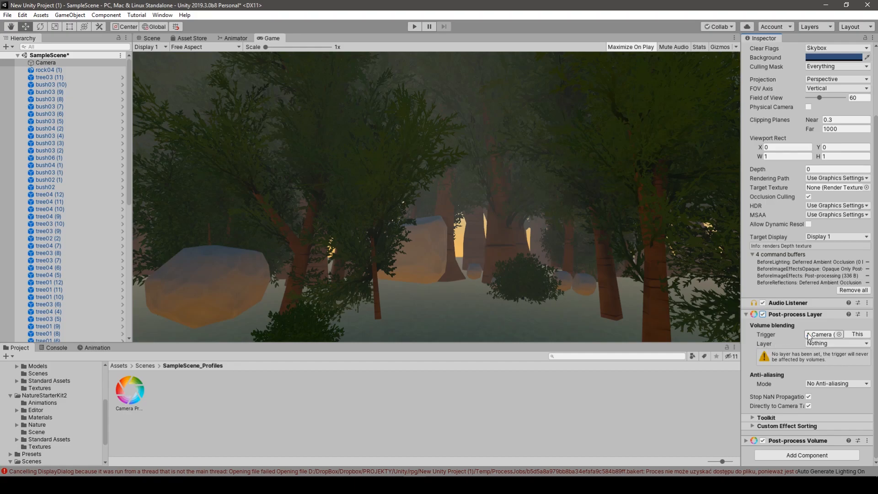
{"action": "scroll", "coordinate": [812, 346], "scroll_direction": "up", "scroll_amount": 3}
{"action": "left_click", "coordinate": [829, 425]}
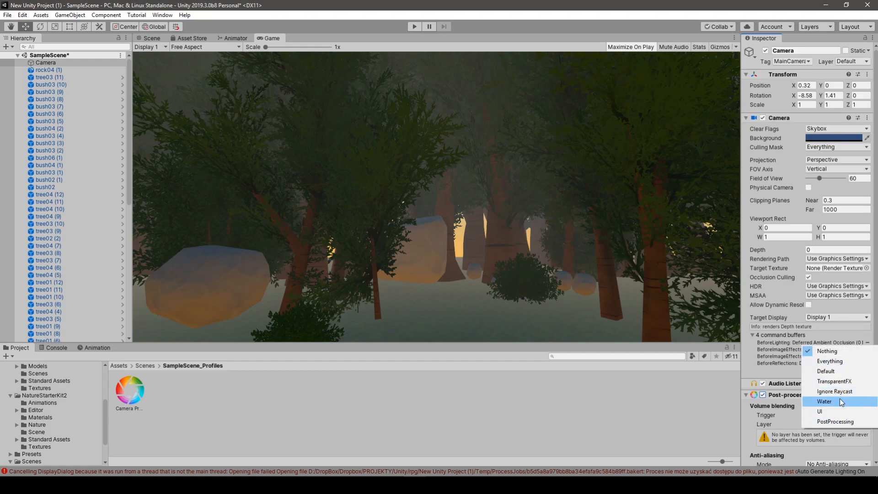
{"action": "left_click", "coordinate": [825, 401]}
{"action": "left_click", "coordinate": [824, 425]}
{"action": "left_click", "coordinate": [823, 415]}
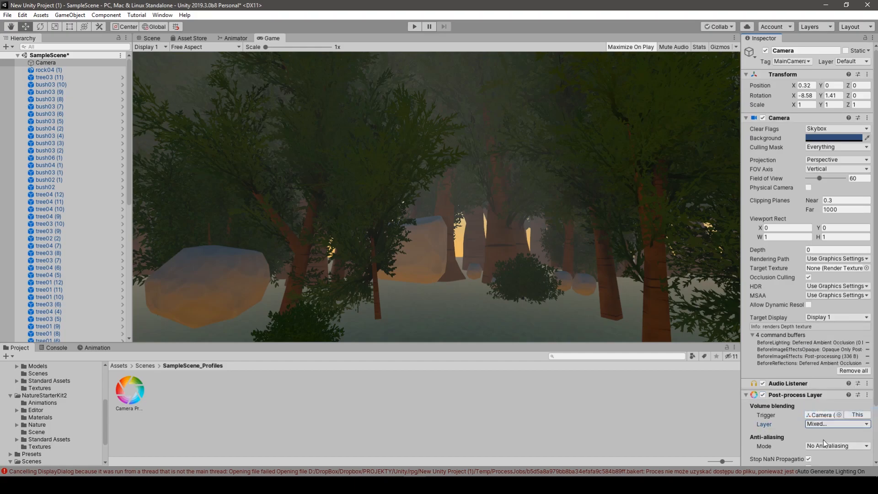
{"action": "left_click", "coordinate": [821, 425]}
{"action": "left_click", "coordinate": [831, 425]}
Add Default to the volume blending layer mask and toggle the Post-process Layer component to compare the effect.
{"action": "scroll", "coordinate": [815, 204], "scroll_direction": "down", "scroll_amount": 3}
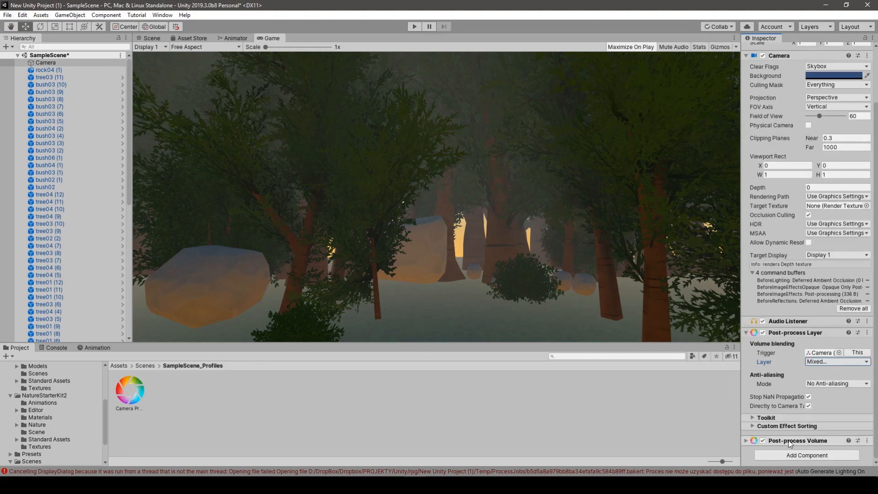
{"action": "scroll", "coordinate": [823, 192], "scroll_direction": "up", "scroll_amount": 3}
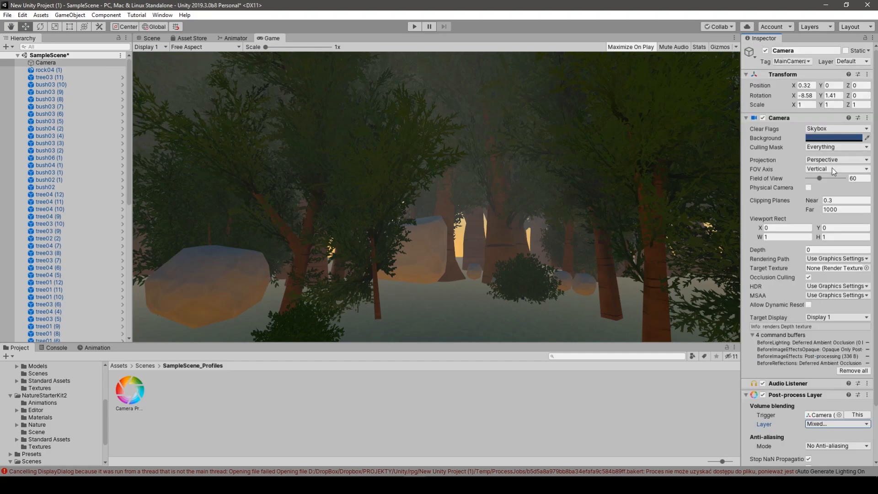
{"action": "scroll", "coordinate": [832, 169], "scroll_direction": "down", "scroll_amount": 3}
{"action": "left_click", "coordinate": [816, 362]}
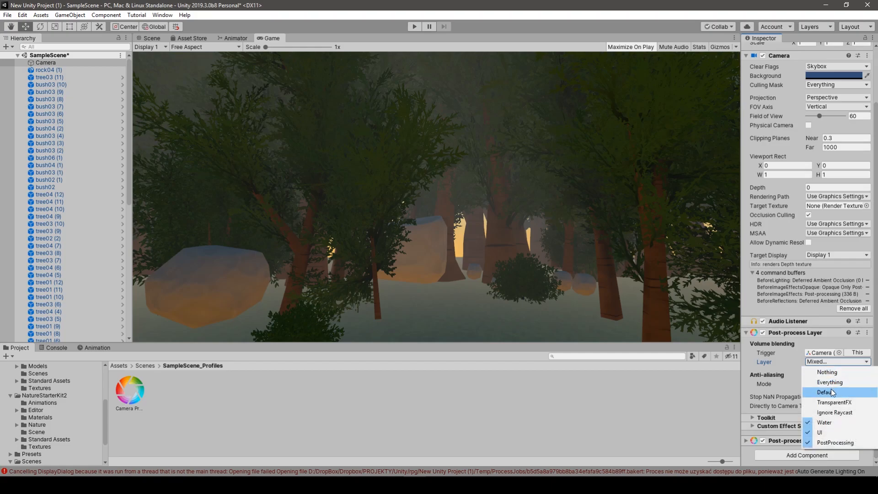
{"action": "left_click", "coordinate": [832, 391]}
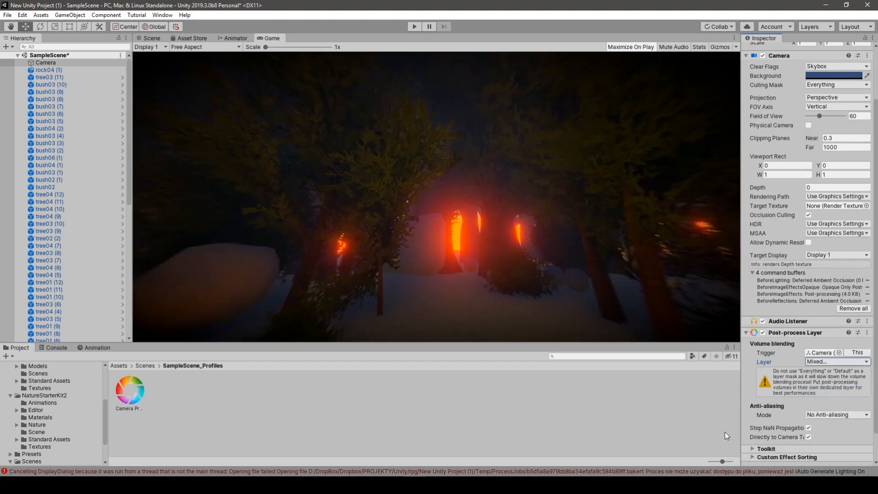
{"action": "scroll", "coordinate": [789, 440], "scroll_direction": "down", "scroll_amount": 2}
{"action": "left_click", "coordinate": [763, 301]}
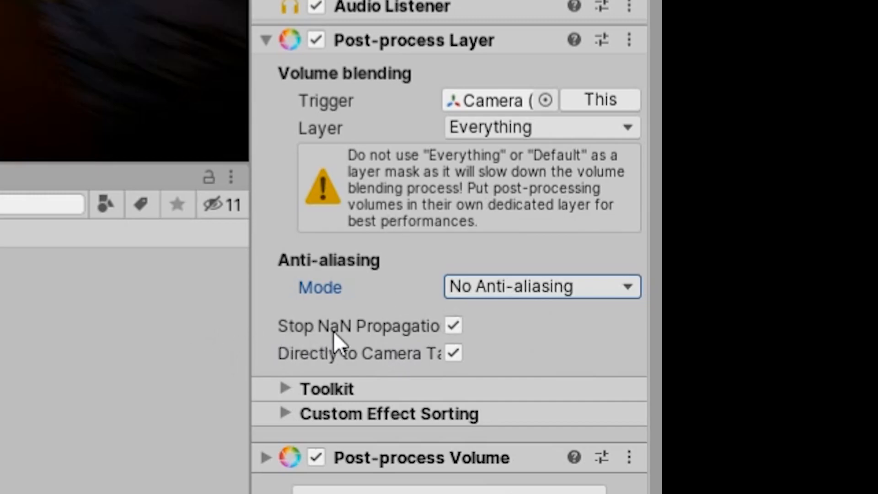
Examine the Post-process Layer's Toolkit and Custom Effect Sorting options, collapse both sections and expand the camera's Post-process Volume.
{"action": "mouse_move", "coordinate": [334, 331]}
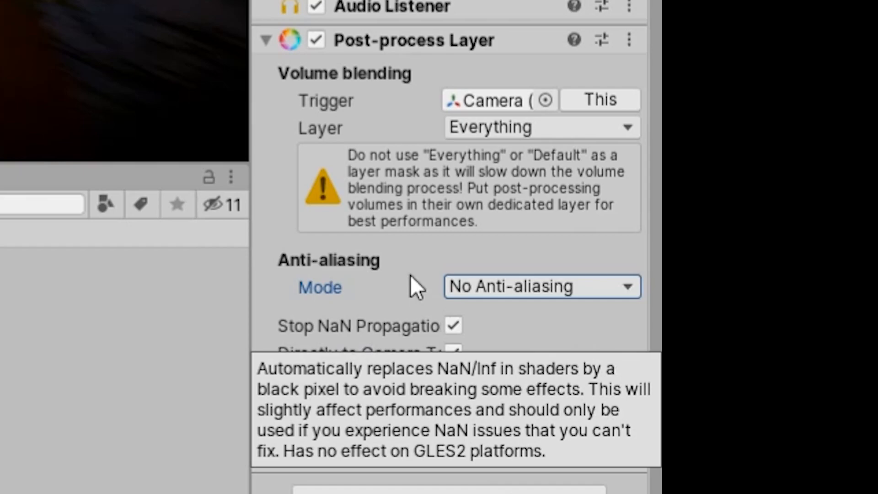
{"action": "mouse_move", "coordinate": [411, 276]}
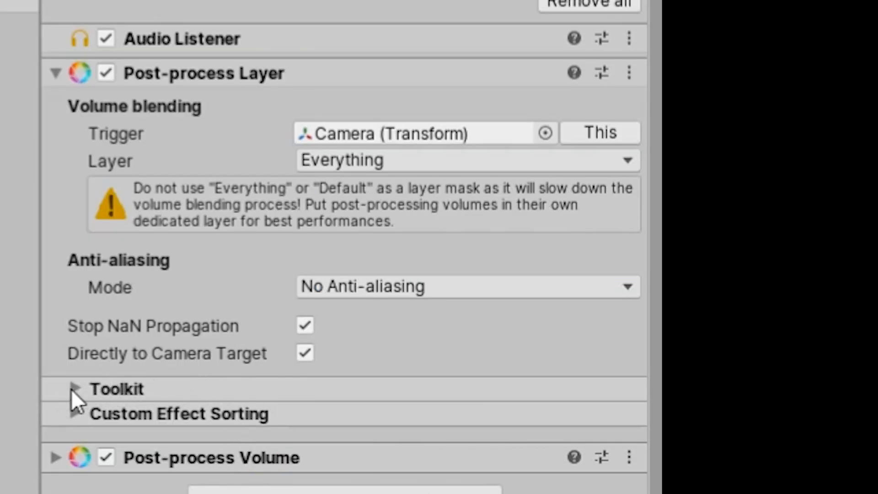
{"action": "left_click", "coordinate": [72, 389]}
{"action": "scroll", "coordinate": [177, 430], "scroll_direction": "down", "scroll_amount": 3}
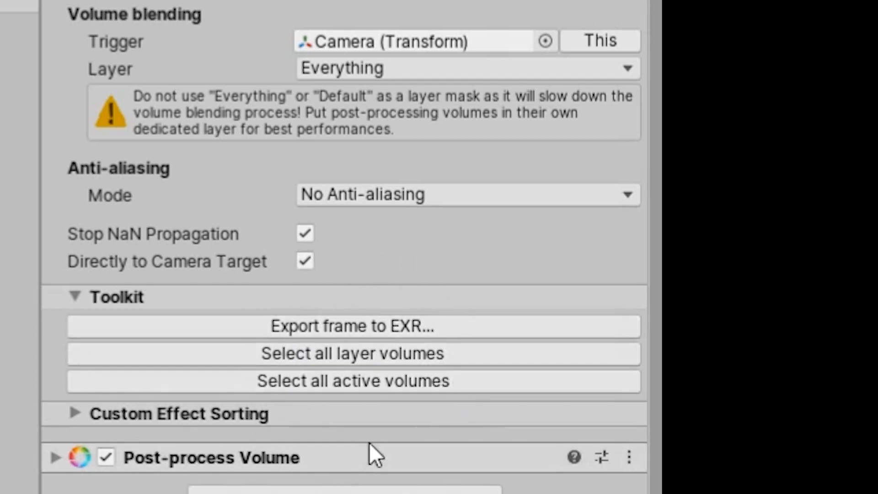
{"action": "left_click", "coordinate": [158, 418]}
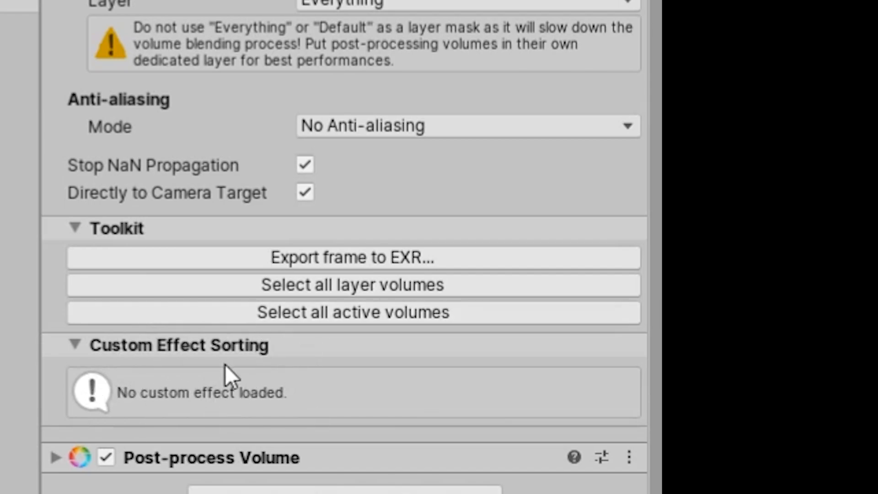
{"action": "left_click", "coordinate": [78, 344]}
{"action": "left_click", "coordinate": [73, 295]}
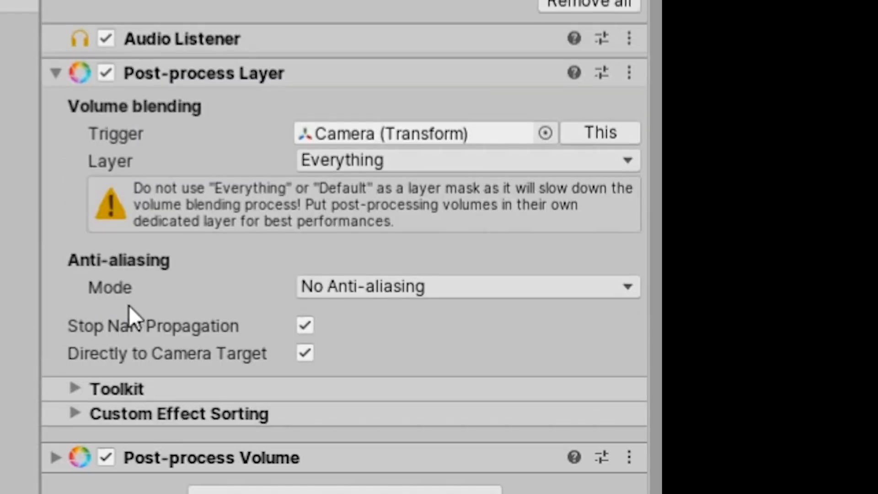
{"action": "left_click", "coordinate": [56, 456]}
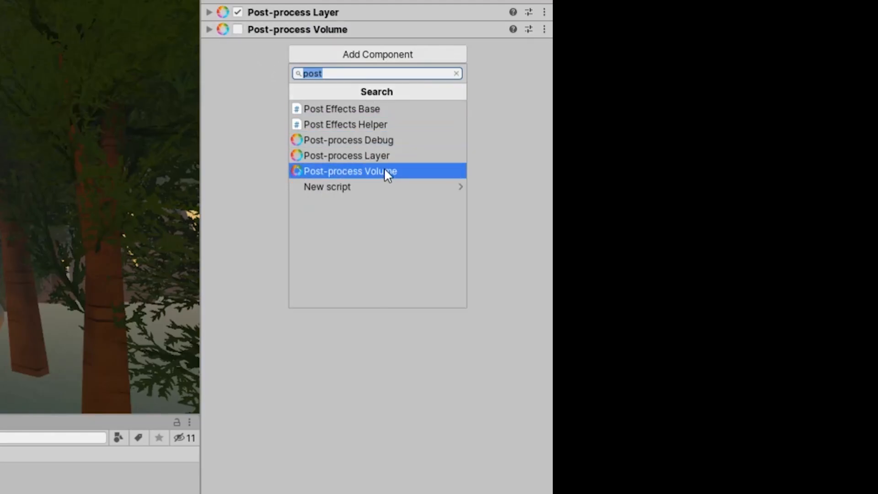
Add a Post-process Volume component to GameObject (1), paste the copied component values into it and enable it.
{"action": "left_click", "coordinate": [384, 170]}
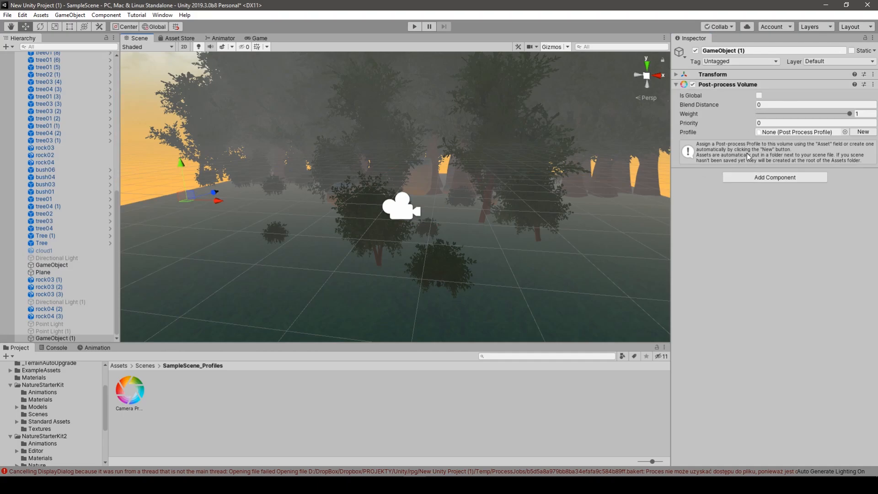
{"action": "right_click", "coordinate": [739, 86]}
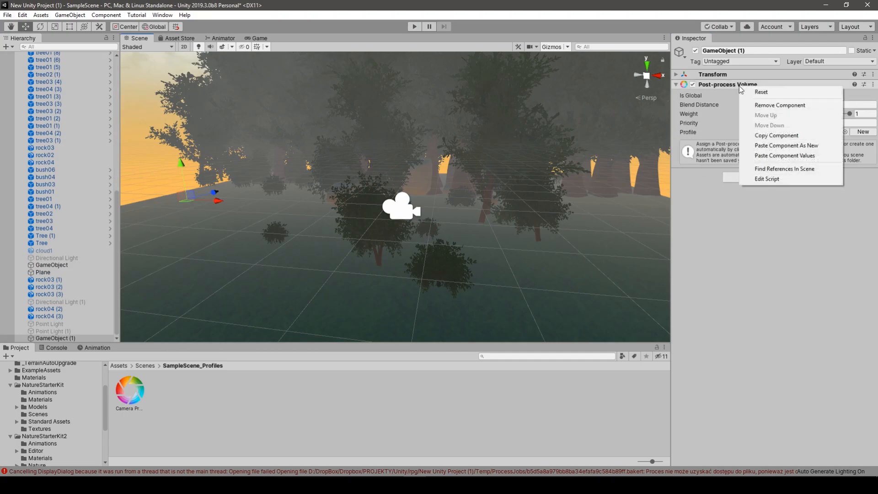
{"action": "left_click", "coordinate": [819, 154]}
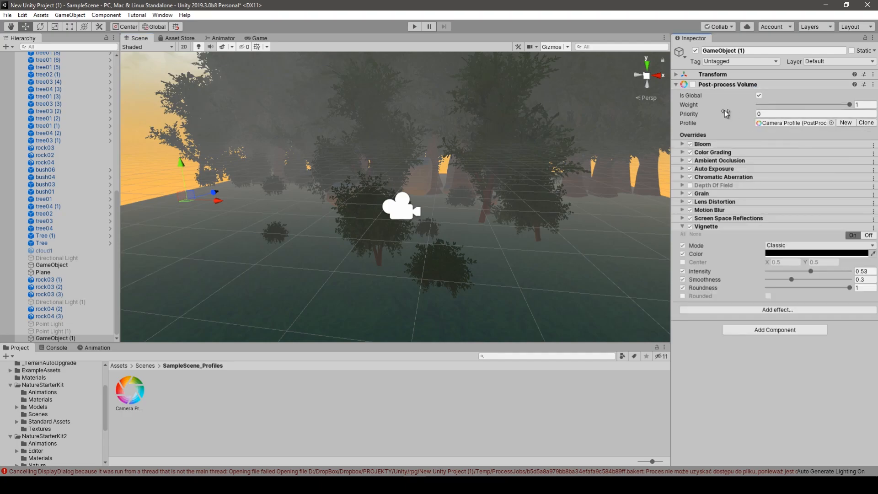
{"action": "left_click", "coordinate": [694, 85]}
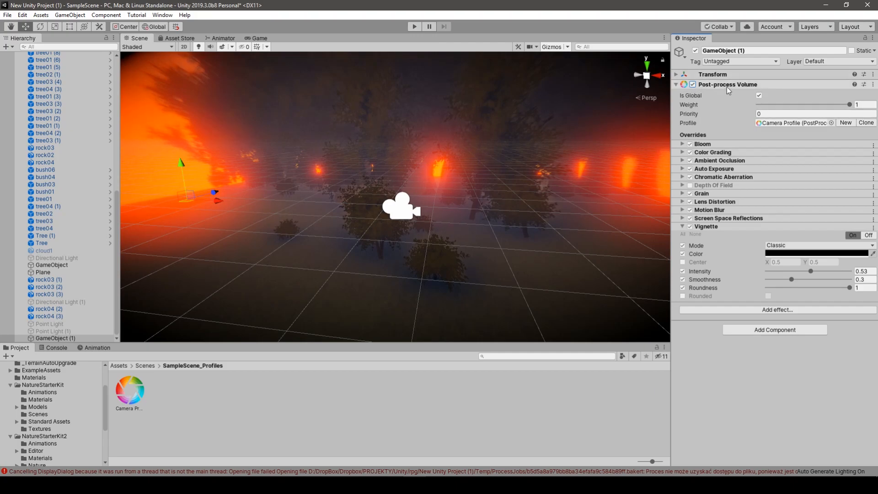
Turn off Is Global on GameObject (1)'s Post-process Volume, comparing the global and local results in the Scene and Game views.
{"action": "left_click", "coordinate": [760, 95]}
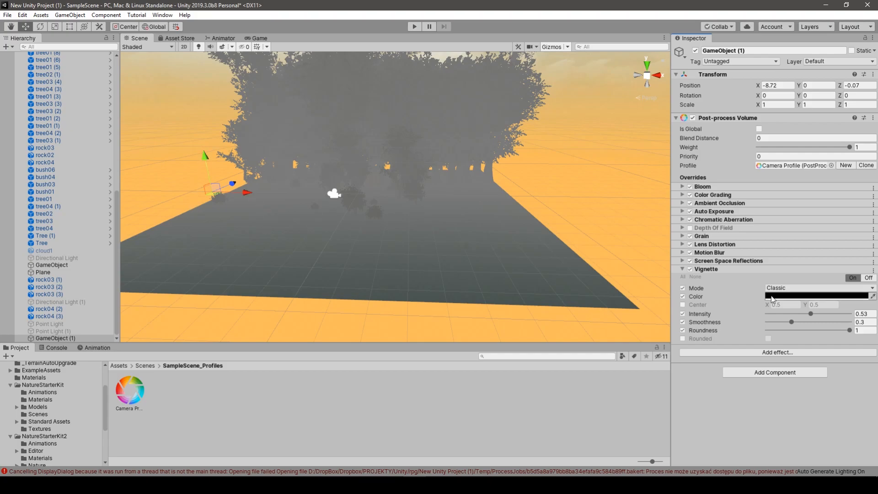
{"action": "left_click", "coordinate": [758, 130]}
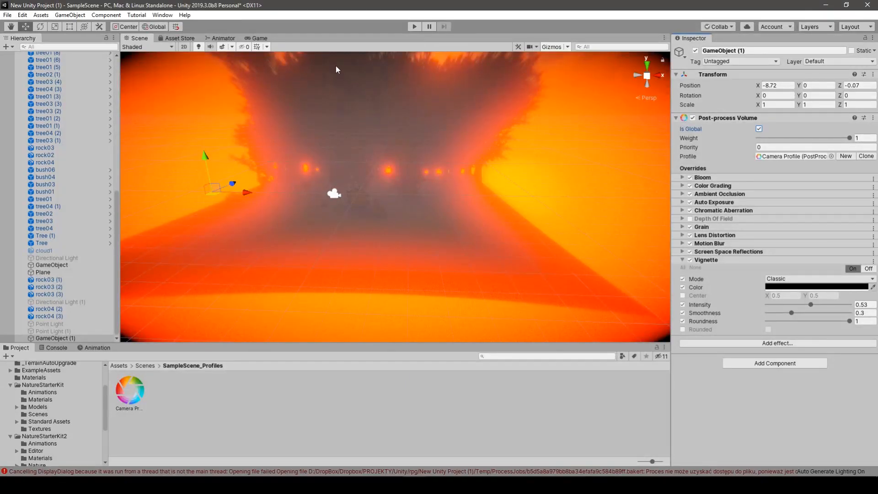
{"action": "left_click", "coordinate": [259, 40]}
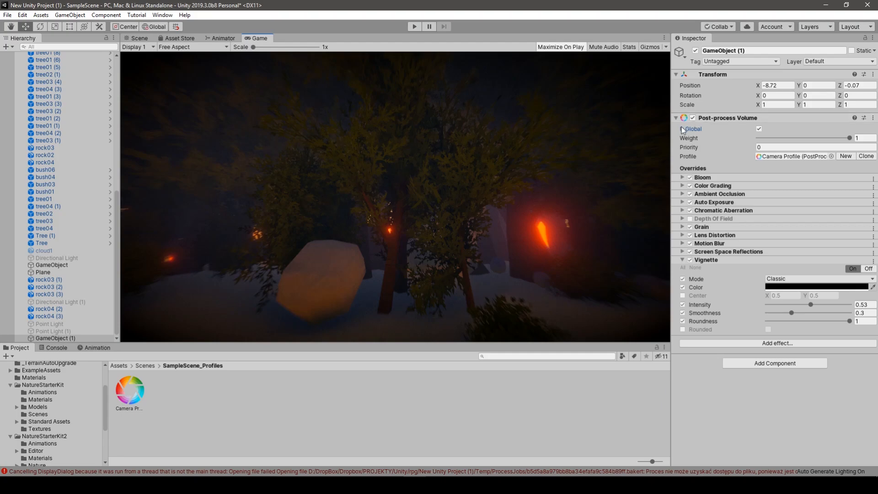
{"action": "left_click", "coordinate": [759, 129]}
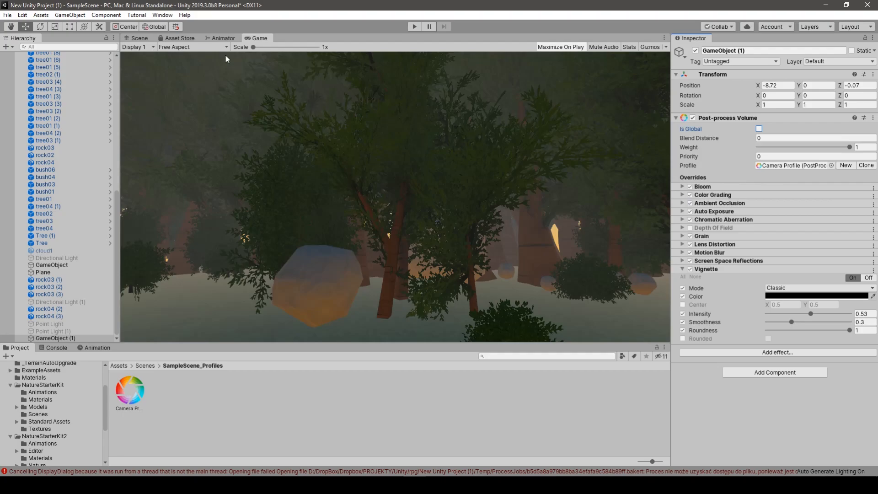
{"action": "left_click", "coordinate": [139, 39]}
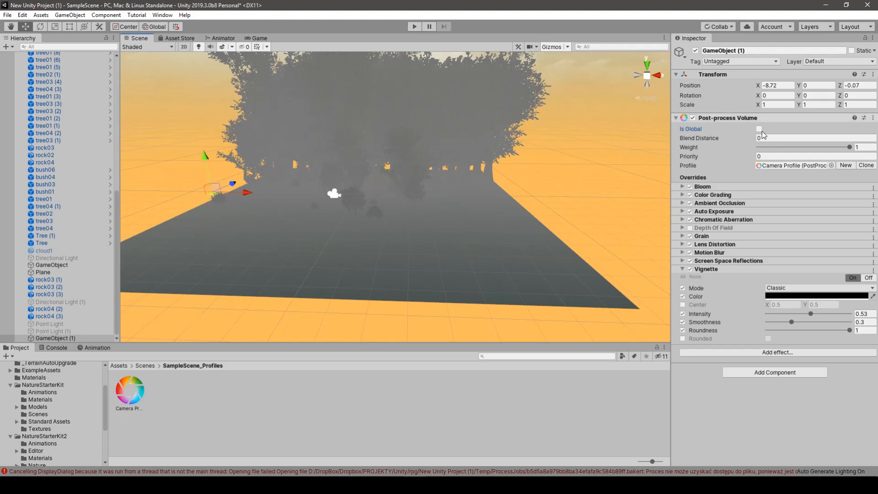
Add a Box Collider component to GameObject (1).
{"action": "left_click", "coordinate": [771, 373]}
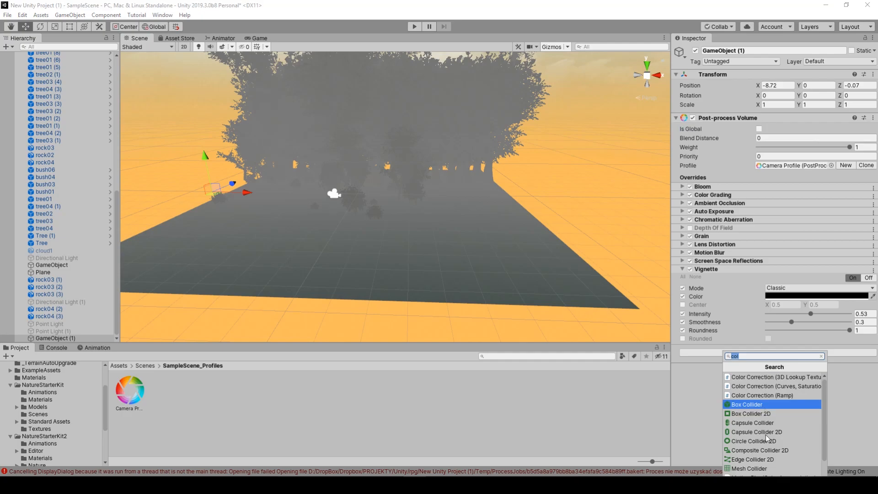
{"action": "left_click", "coordinate": [765, 254]}
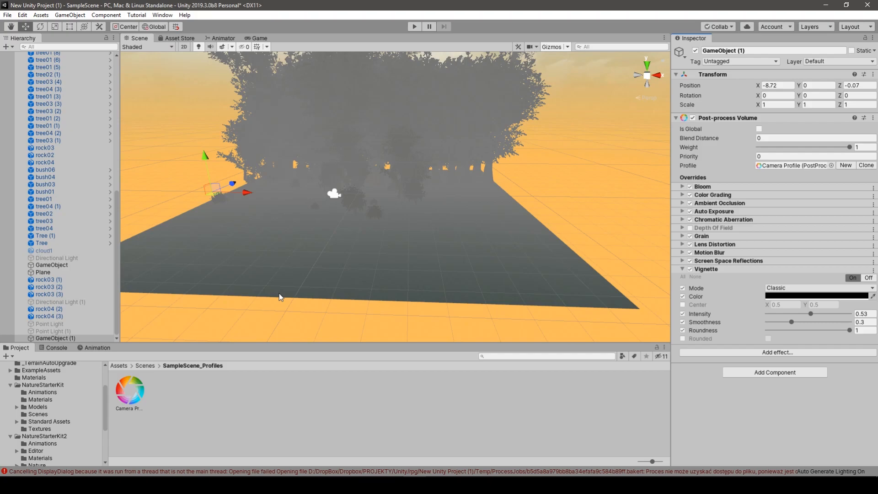
{"action": "left_click", "coordinate": [787, 372]}
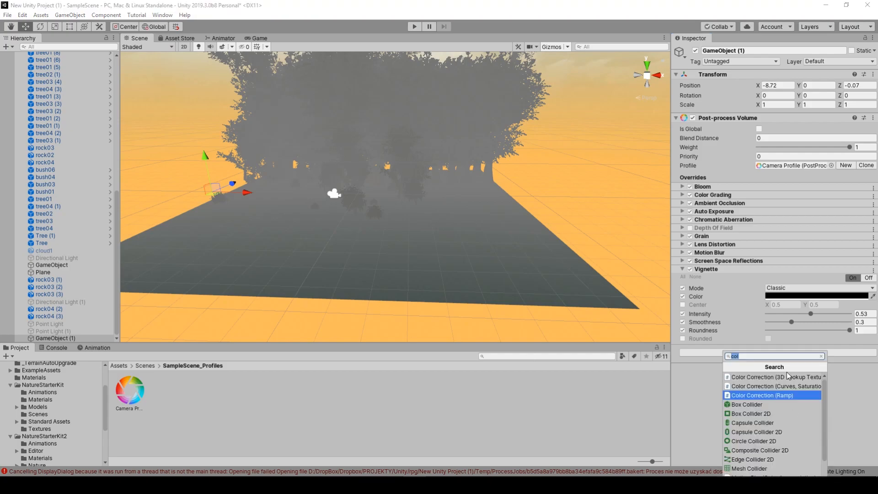
{"action": "left_click", "coordinate": [789, 405]}
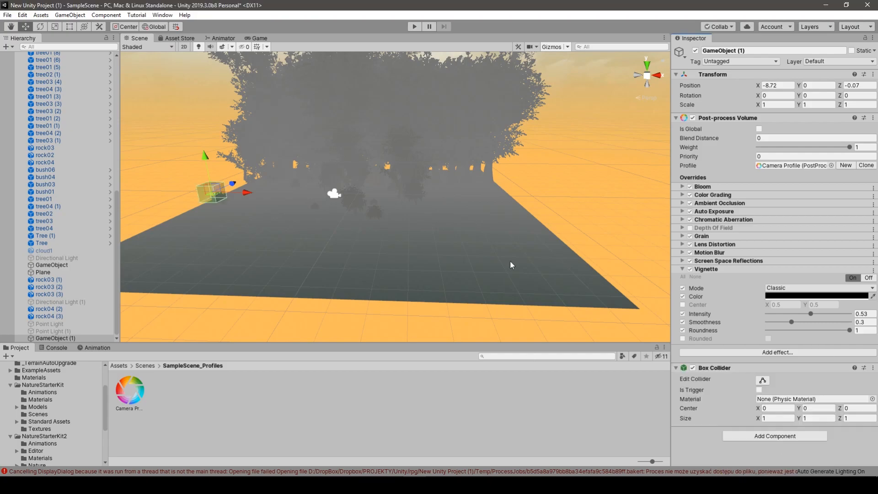
Set the Box Collider's size to 5 on X, Y and Z.
{"action": "left_click", "coordinate": [773, 104]}
{"action": "left_click", "coordinate": [776, 418]}
{"action": "type", "text": "10"}
{"action": "key", "text": "BackSpace"}
{"action": "key", "text": "BackSpace"}
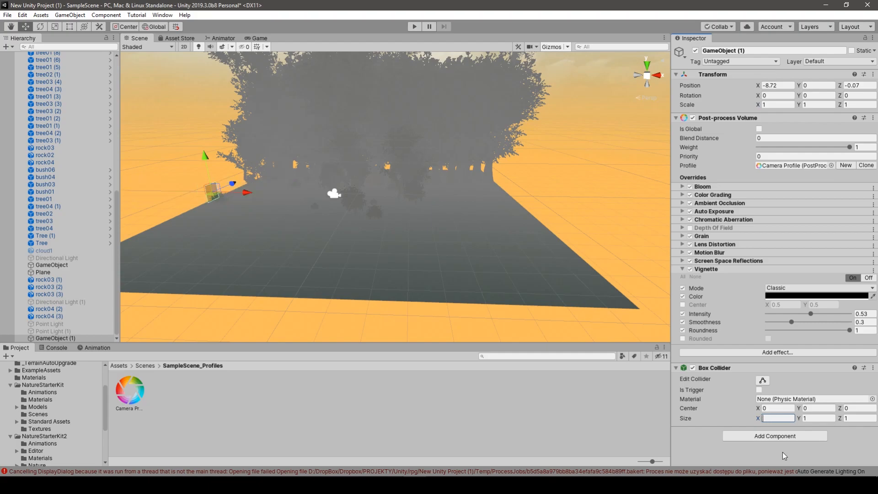
{"action": "type", "text": "5"}
{"action": "key", "text": "Tab"}
{"action": "type", "text": "5"}
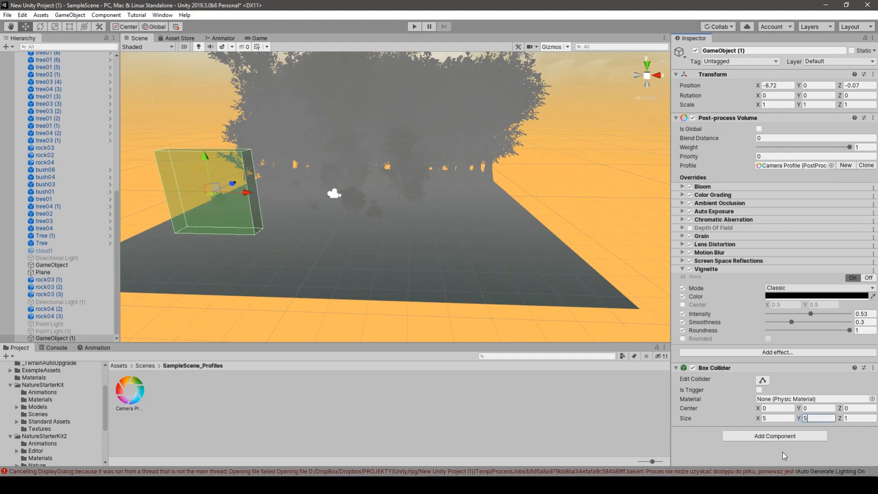
{"action": "key", "text": "Tab"}
{"action": "type", "text": "5"}
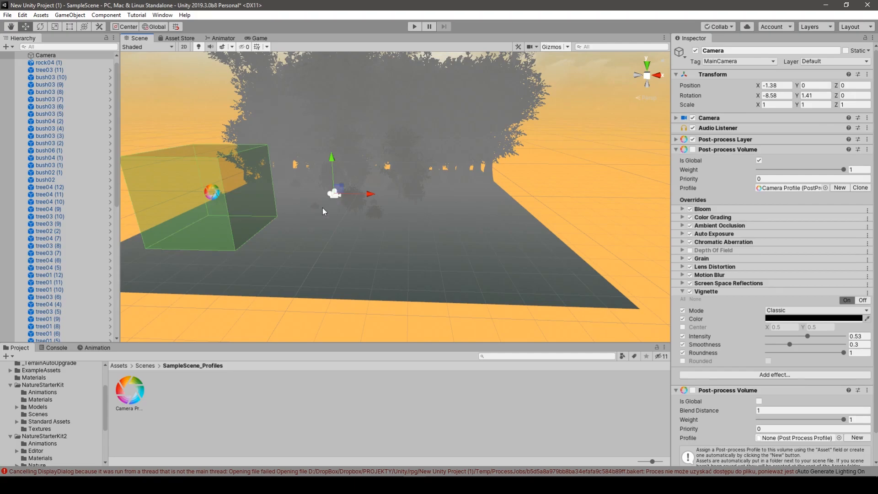
Move GameObject (1) along X over the camera to about -2.37 and back out to about -8.09 to test the local volume.
{"action": "left_click", "coordinate": [232, 209]}
{"action": "left_click_drag", "start_coordinate": [246, 193], "coordinate": [350, 196]}
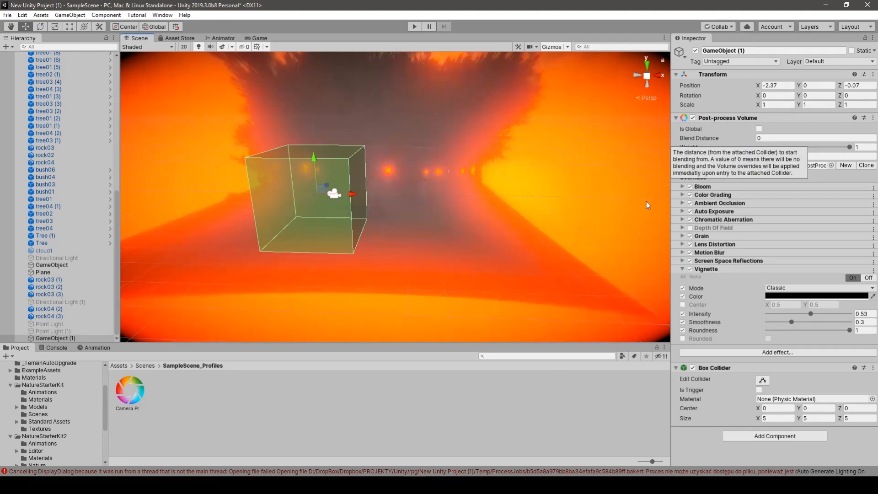
{"action": "left_click_drag", "start_coordinate": [352, 194], "coordinate": [253, 190]}
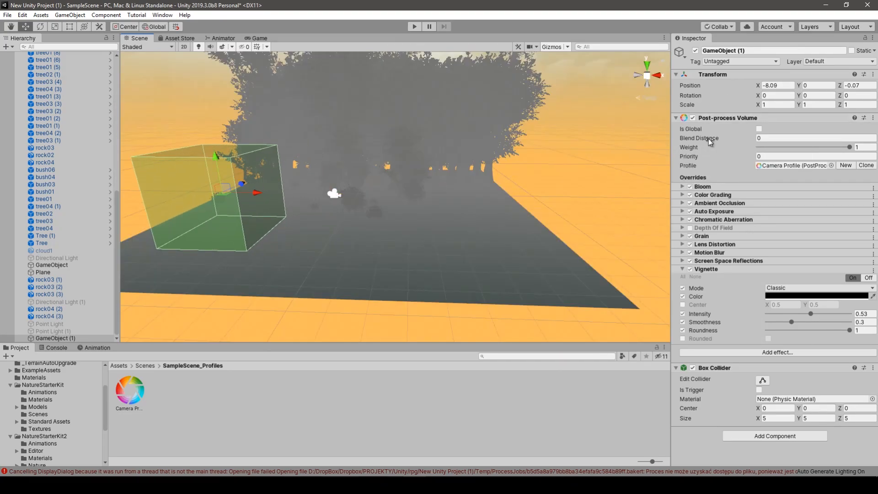
Set the volume's Blend Distance to 1 and move GameObject (1) gradually along X to about -3.19, over the camera.
{"action": "left_click", "coordinate": [774, 137]}
{"action": "type", "text": "1"}
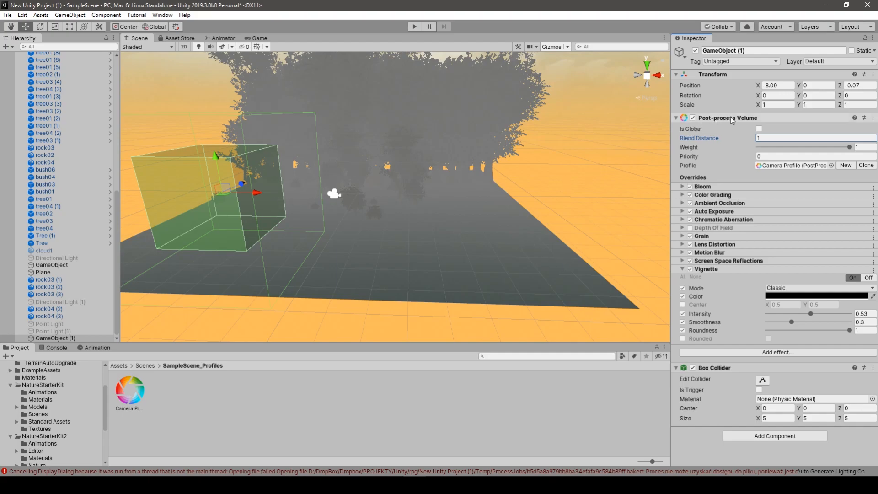
{"action": "left_click_drag", "start_coordinate": [258, 189], "coordinate": [295, 205]}
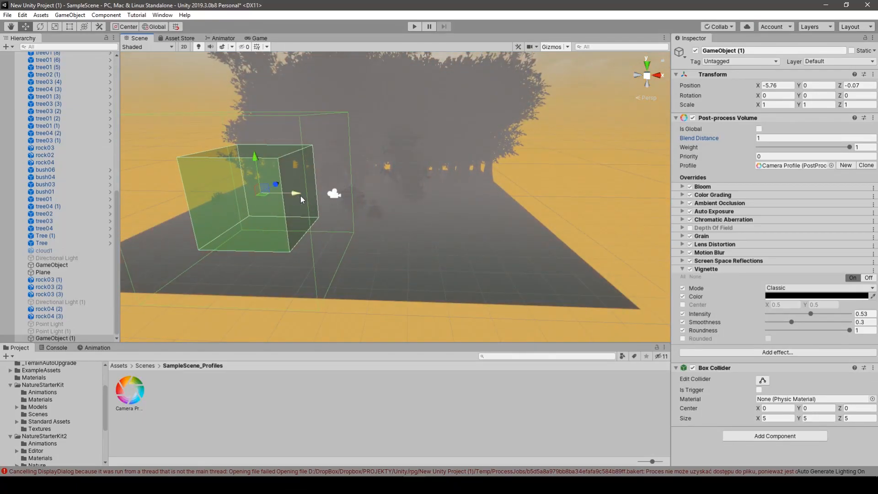
{"action": "left_click_drag", "start_coordinate": [296, 196], "coordinate": [338, 206]}
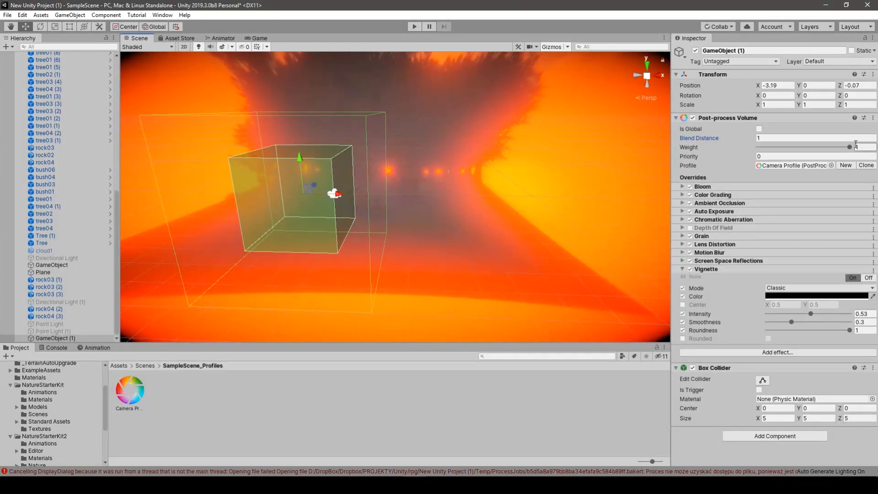
Set the volume's Weight to 1 and move GameObject (1) away from the camera to about -6.52 on X.
{"action": "mouse_move", "coordinate": [850, 147]}
{"action": "left_mouse_down"}
{"action": "mouse_move", "coordinate": [748, 146]}
{"action": "mouse_move", "coordinate": [850, 146]}
{"action": "left_mouse_up"}
{"action": "left_click", "coordinate": [762, 157]}
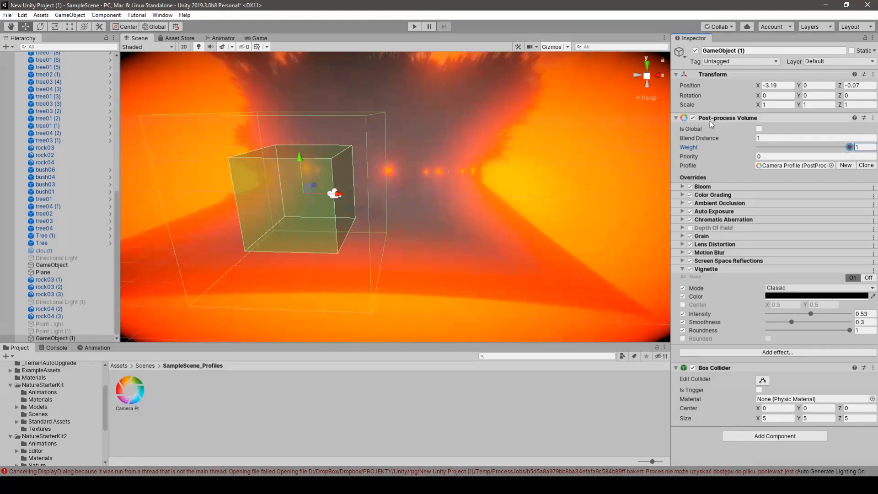
{"action": "left_click_drag", "start_coordinate": [343, 193], "coordinate": [284, 193]}
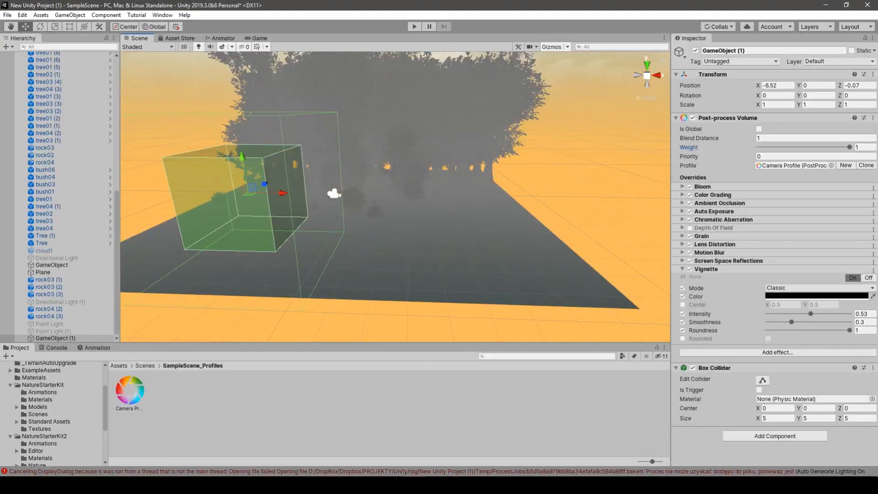
Make GameObject (1)'s Post-process Volume global, create a new profile for it and collapse the Box Collider.
{"action": "left_click", "coordinate": [759, 129]}
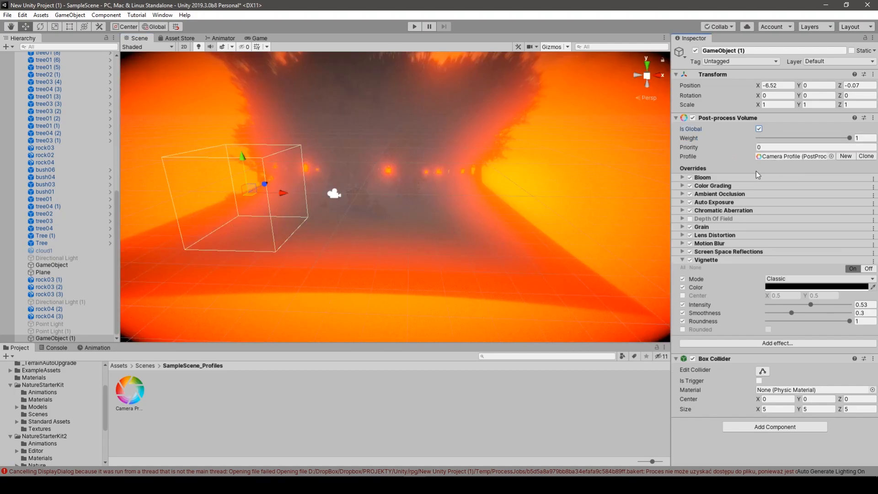
{"action": "left_click", "coordinate": [845, 156]}
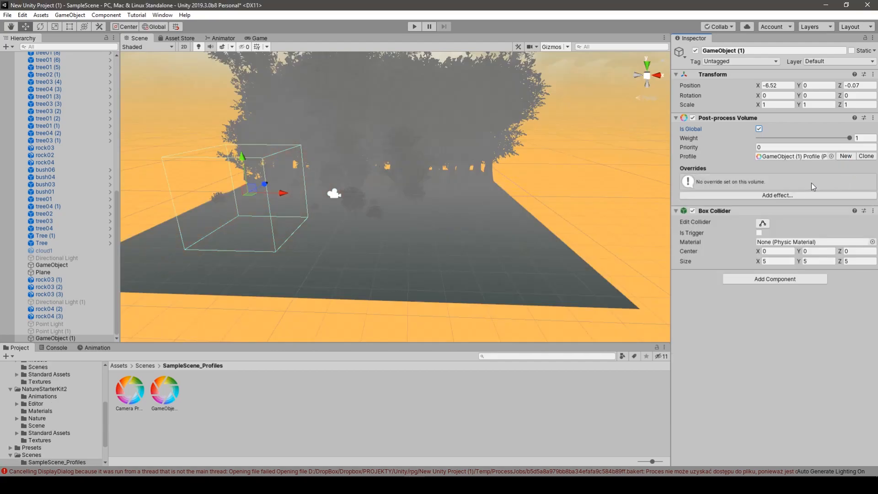
{"action": "left_click", "coordinate": [683, 210]}
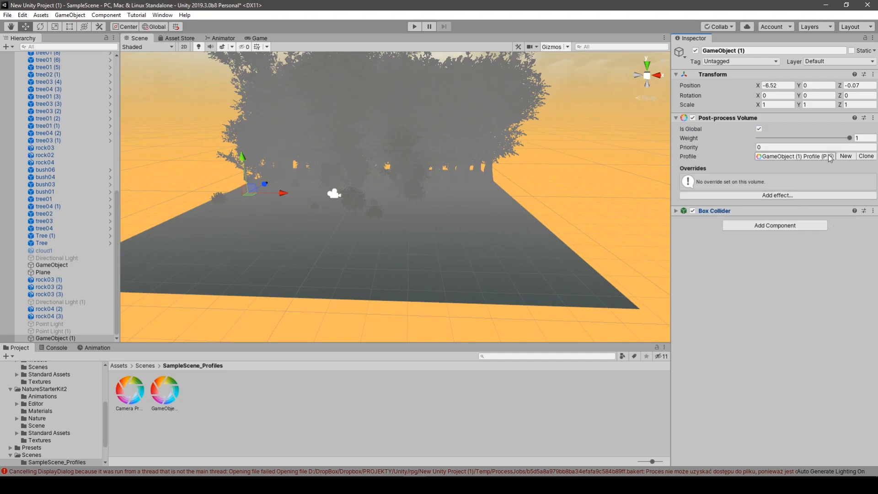
Examine the available post-processing effects and the new GameObject (1) Profile asset, and reselect GameObject (1).
{"action": "left_click", "coordinate": [775, 196]}
{"action": "mouse_move", "coordinate": [779, 203]}
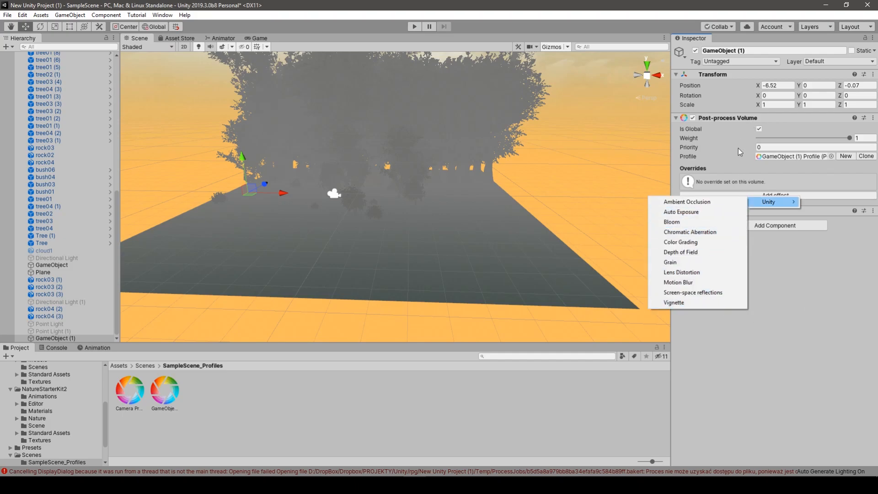
{"action": "left_click", "coordinate": [746, 175]}
{"action": "left_click", "coordinate": [801, 158]}
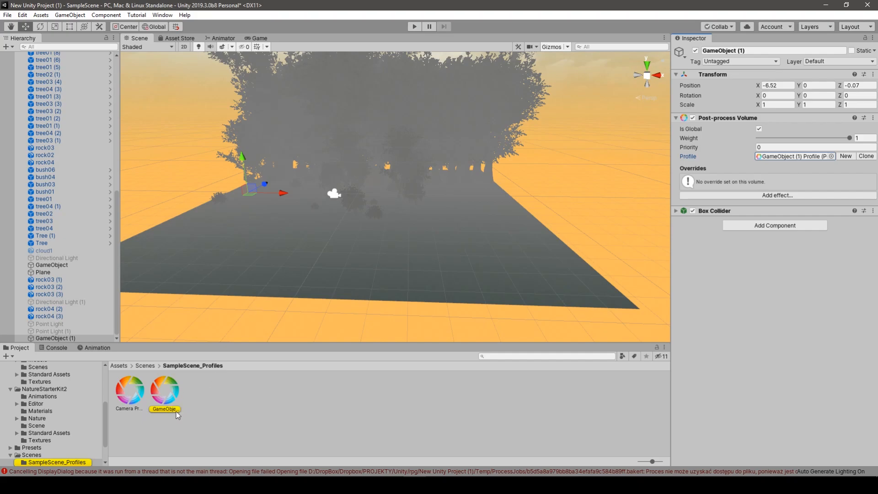
{"action": "left_click", "coordinate": [164, 394]}
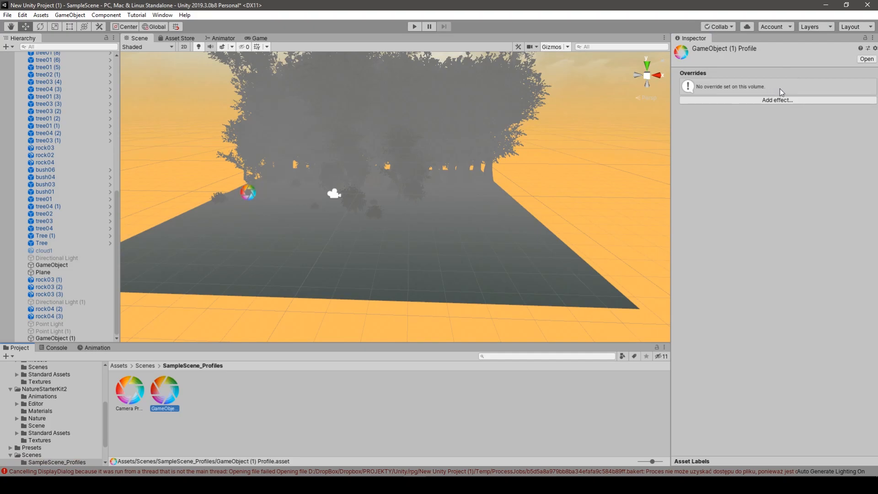
{"action": "left_click", "coordinate": [75, 337]}
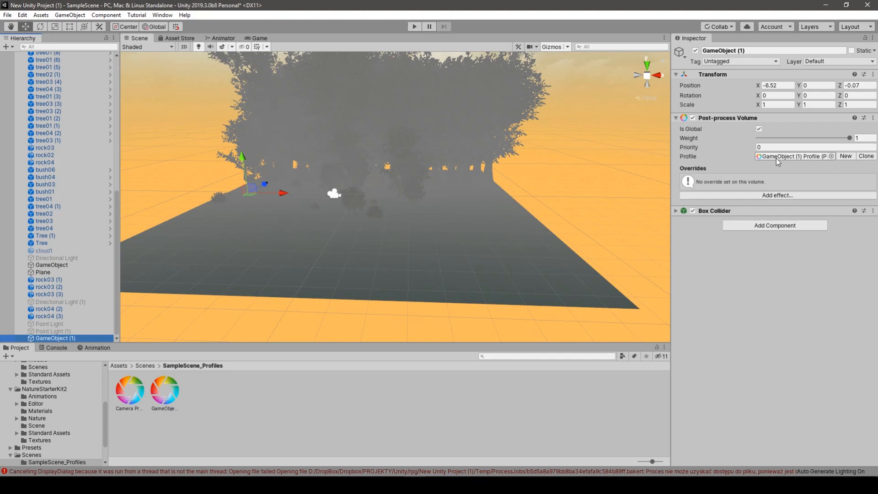
Add the Ambient Occlusion effect to the volume's overrides.
{"action": "left_click", "coordinate": [810, 195]}
{"action": "mouse_move", "coordinate": [779, 208]}
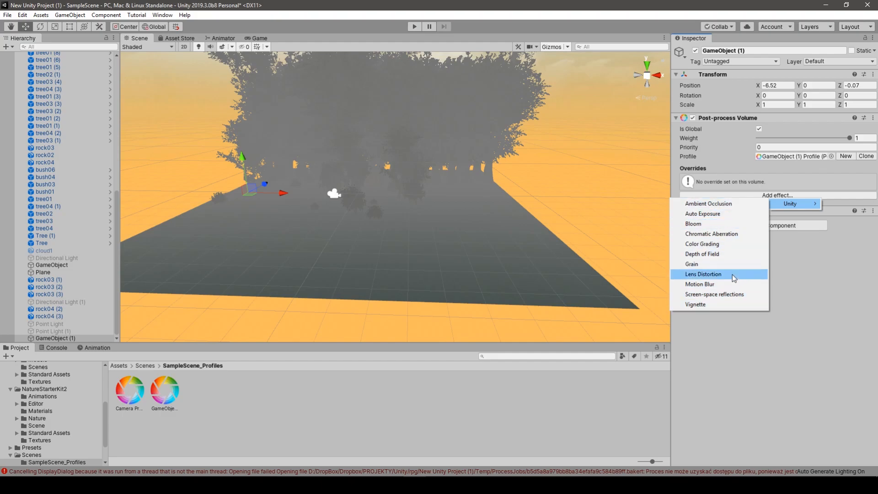
{"action": "left_click", "coordinate": [739, 202]}
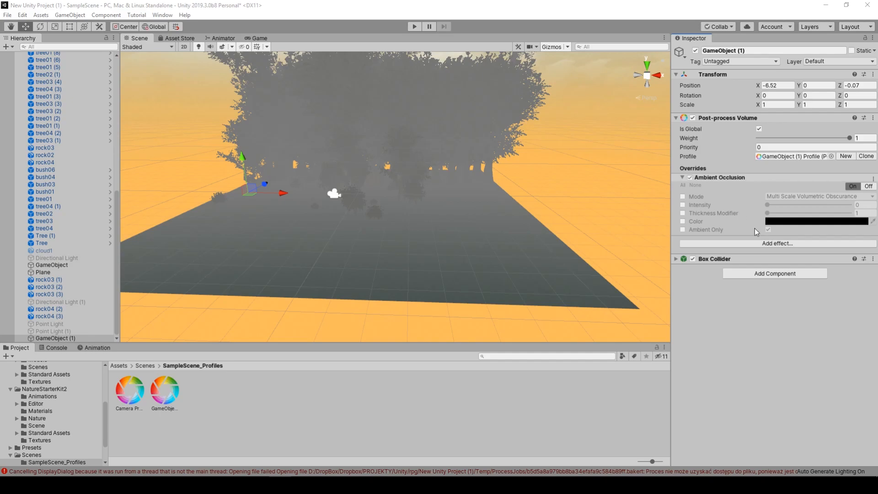
Enable the Ambient Occlusion Mode override, try Scalable Ambient Obscurance and set it to Multi Scale Volumetric Obscurance.
{"action": "left_click", "coordinate": [683, 196]}
{"action": "left_click", "coordinate": [813, 196]}
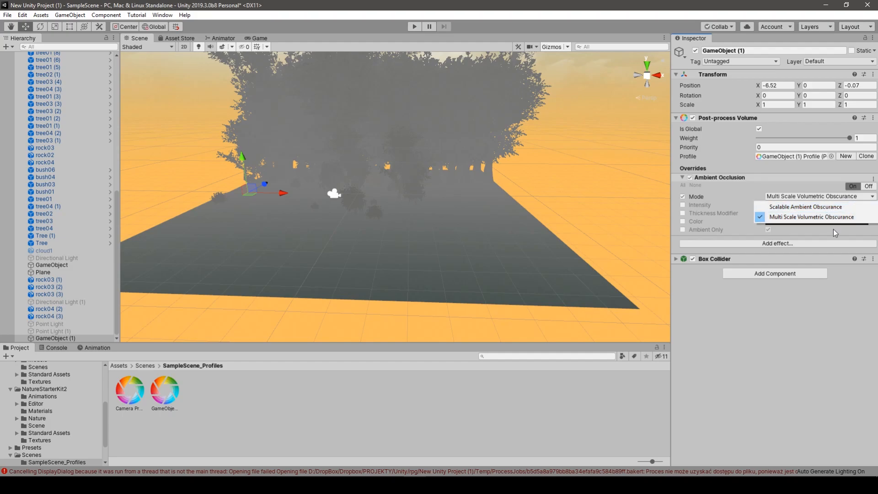
{"action": "left_click", "coordinate": [755, 309]}
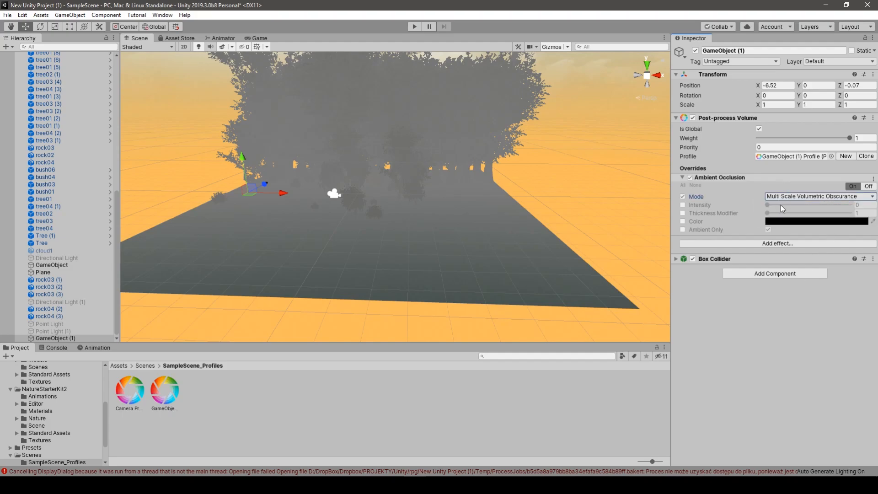
{"action": "left_click", "coordinate": [785, 198]}
{"action": "left_click", "coordinate": [788, 206]}
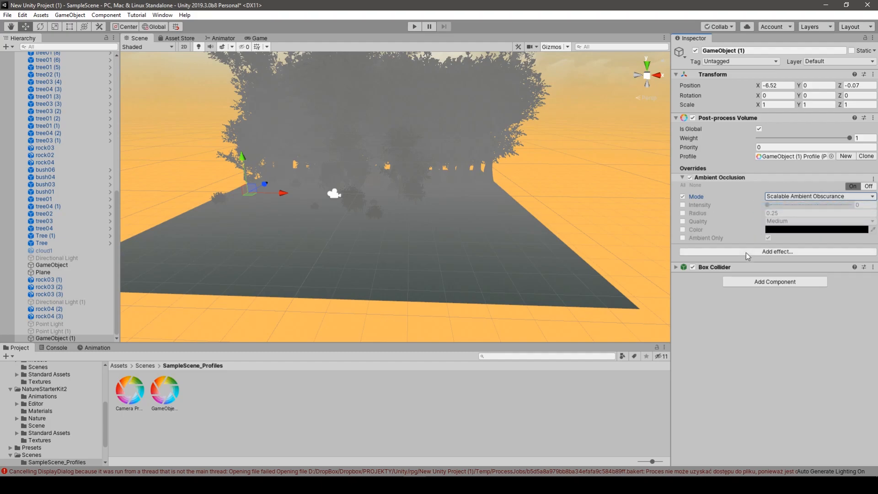
{"action": "mouse_move", "coordinate": [696, 207]}
{"action": "left_click", "coordinate": [790, 196]}
{"action": "left_click", "coordinate": [803, 217]}
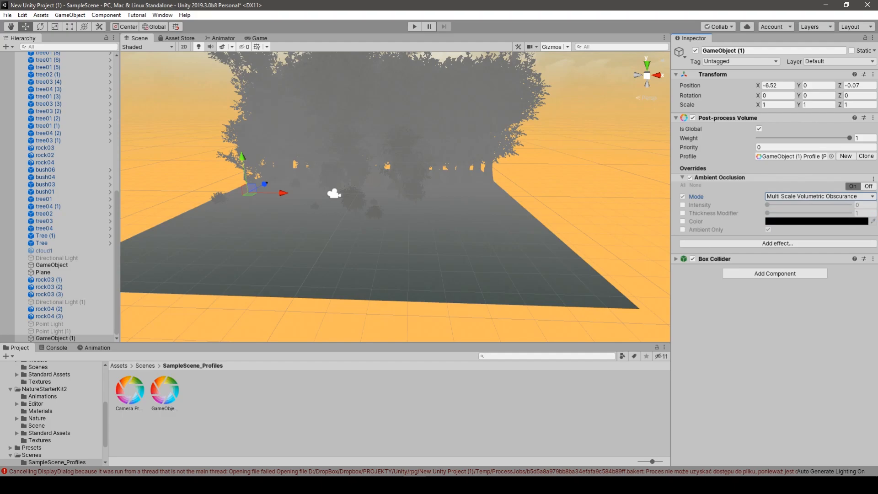
Enable the Ambient Occlusion Intensity override and set it to about 1.65 while viewing the result in the Game view.
{"action": "left_click", "coordinate": [683, 205]}
{"action": "left_click", "coordinate": [259, 39]}
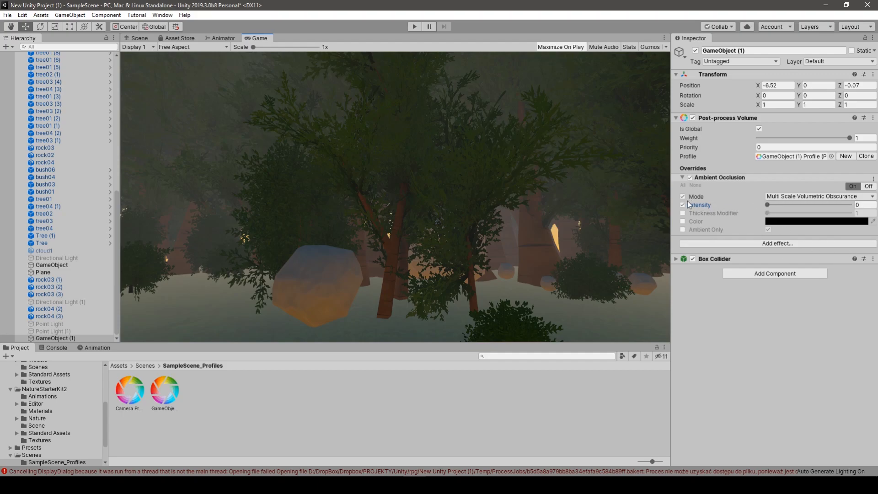
{"action": "left_click", "coordinate": [690, 179]}
{"action": "left_click", "coordinate": [689, 179]}
{"action": "left_click_drag", "start_coordinate": [769, 207], "coordinate": [801, 207]}
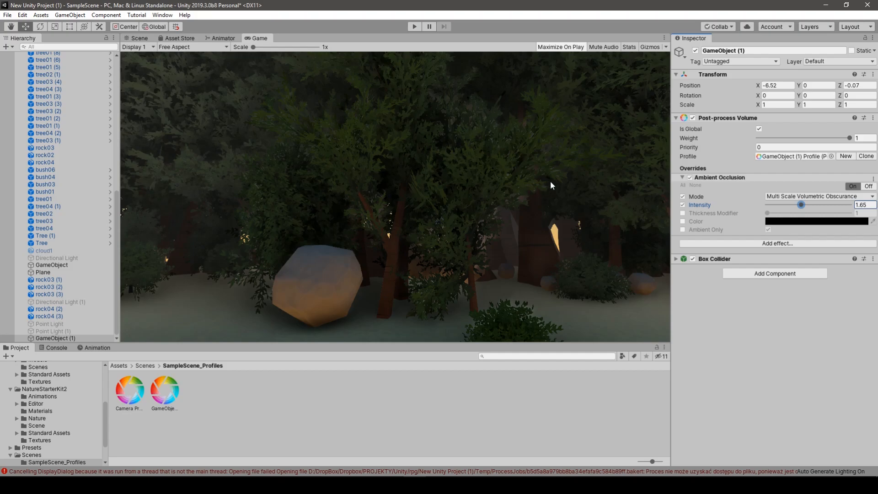
Enable the Thickness Modifier override, set it to about 3.05 and enable the Ambient Occlusion Color override.
{"action": "left_click", "coordinate": [684, 214]}
{"action": "left_click_drag", "start_coordinate": [770, 214], "coordinate": [790, 217]}
{"action": "left_click", "coordinate": [683, 221]}
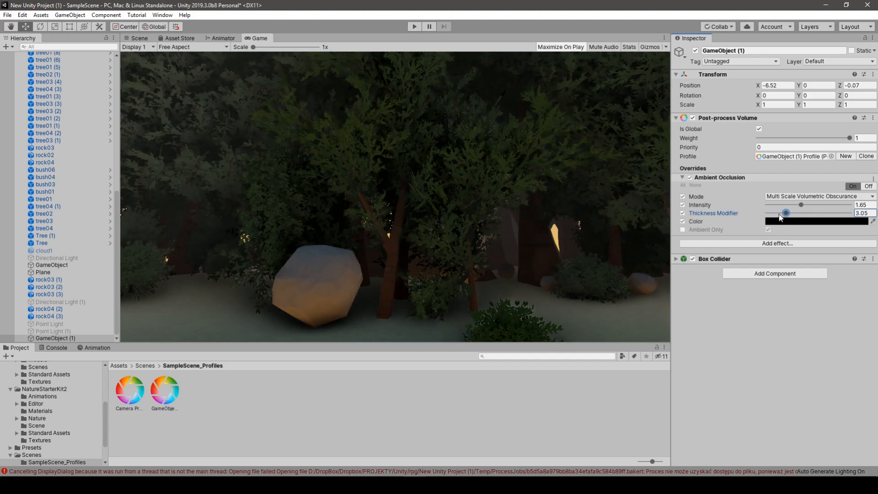
Try white, blue and red as the Ambient Occlusion color and restore it to black (000000).
{"action": "left_click", "coordinate": [778, 222]}
{"action": "left_click_drag", "start_coordinate": [671, 78], "coordinate": [760, 152]}
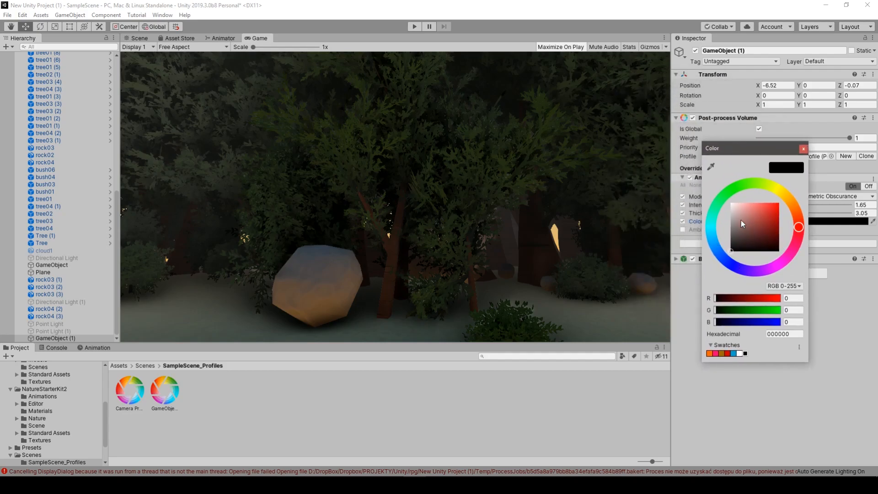
{"action": "left_click_drag", "start_coordinate": [735, 249], "coordinate": [729, 200]}
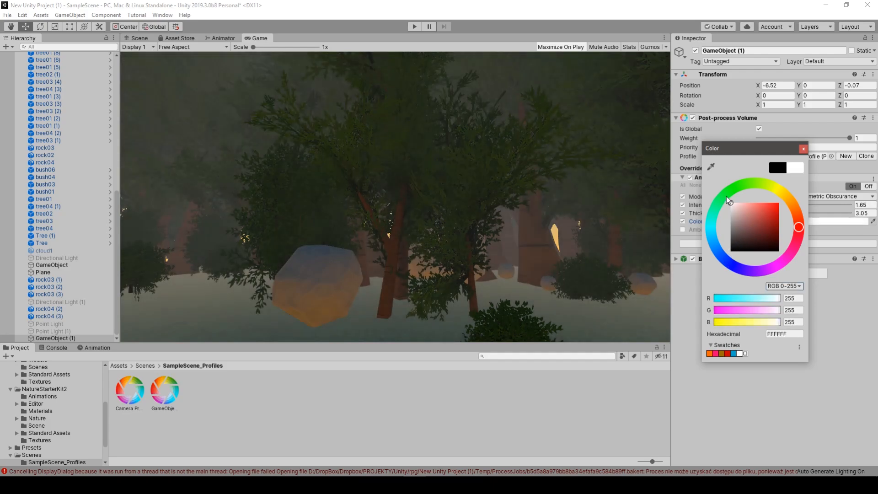
{"action": "left_click", "coordinate": [721, 196]}
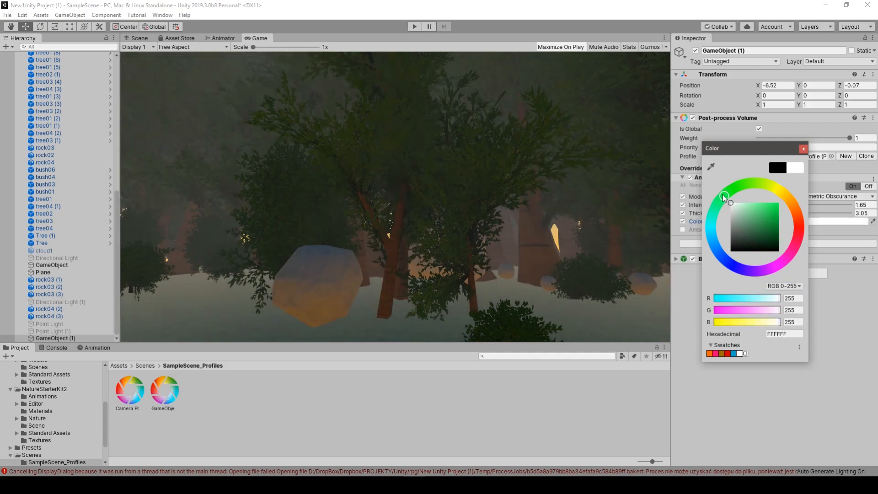
{"action": "left_click_drag", "start_coordinate": [768, 190], "coordinate": [708, 259]}
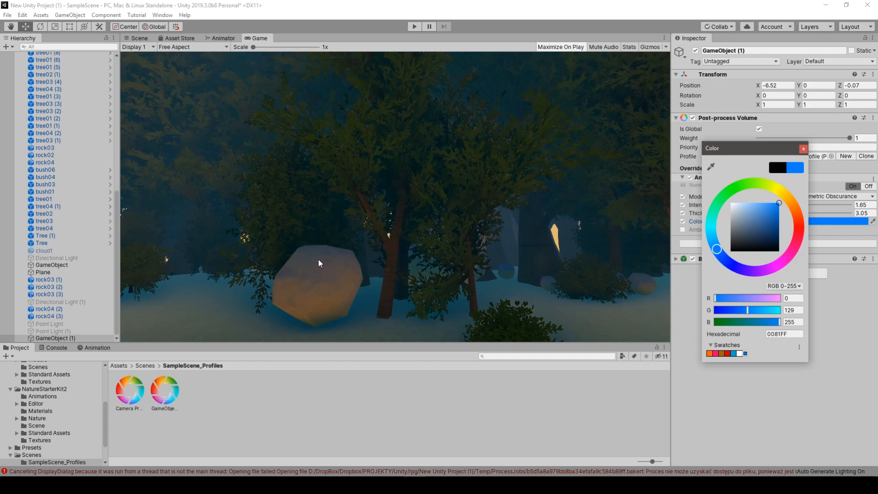
{"action": "mouse_move", "coordinate": [802, 220]}
{"action": "left_mouse_down"}
{"action": "mouse_move", "coordinate": [792, 209]}
{"action": "mouse_move", "coordinate": [805, 230]}
{"action": "left_mouse_up"}
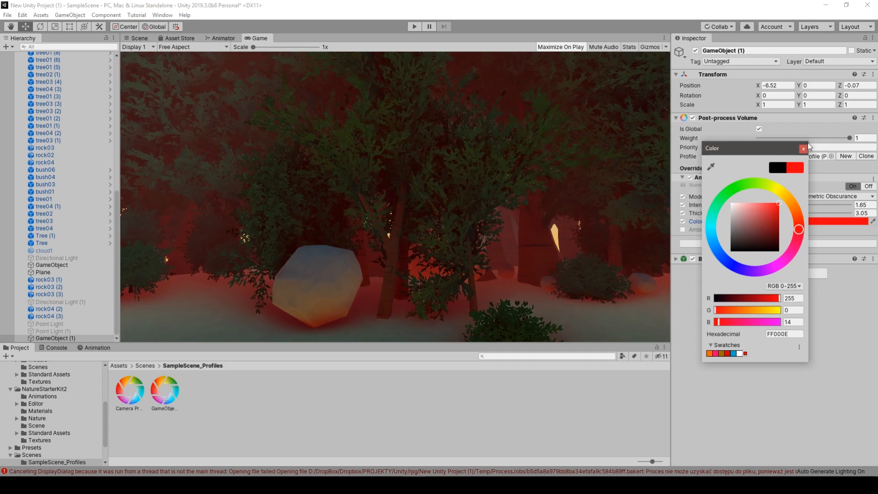
{"action": "mouse_move", "coordinate": [758, 221]}
{"action": "left_mouse_down"}
{"action": "mouse_move", "coordinate": [729, 205]}
{"action": "mouse_move", "coordinate": [679, 236]}
{"action": "left_mouse_up"}
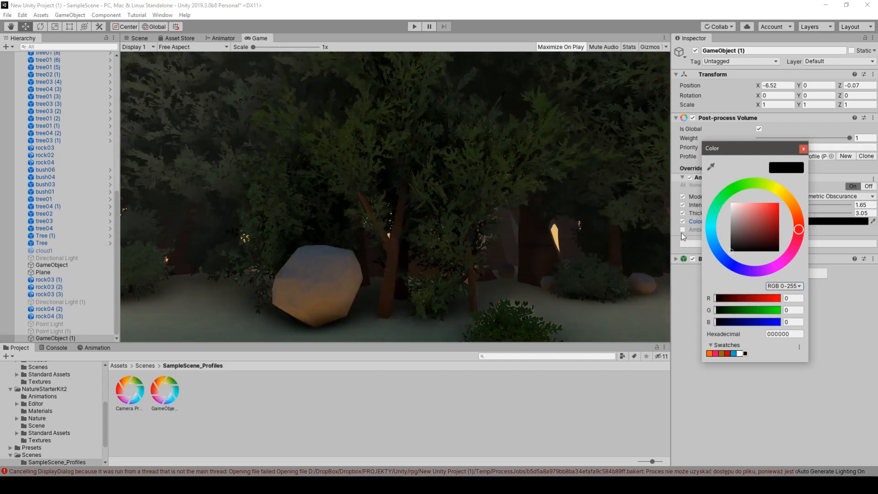
{"action": "left_click", "coordinate": [803, 149]}
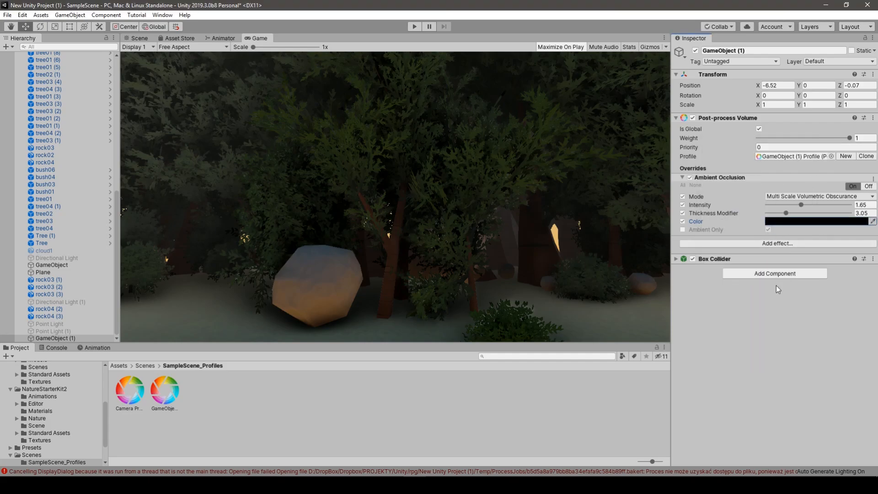
Collapse the Ambient Occlusion settings, add the Auto Exposure effect to the volume's overrides and expand it.
{"action": "left_click", "coordinate": [716, 177]}
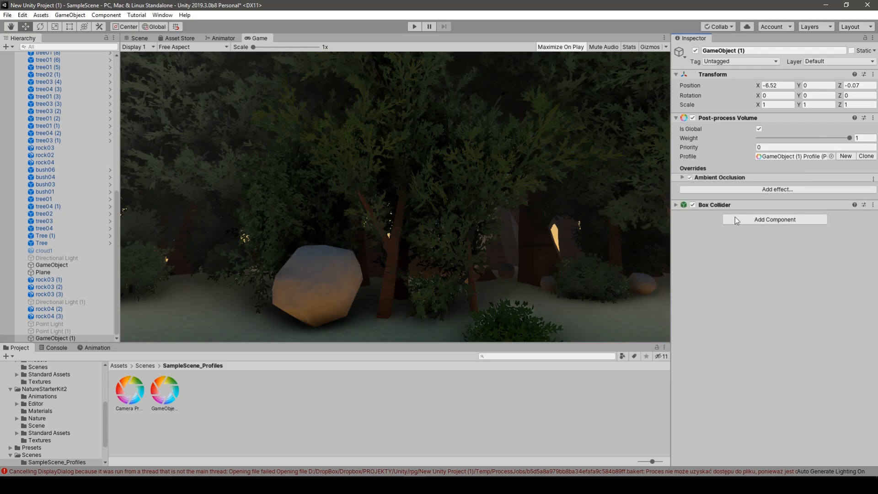
{"action": "left_click", "coordinate": [753, 188]}
{"action": "mouse_move", "coordinate": [762, 194]}
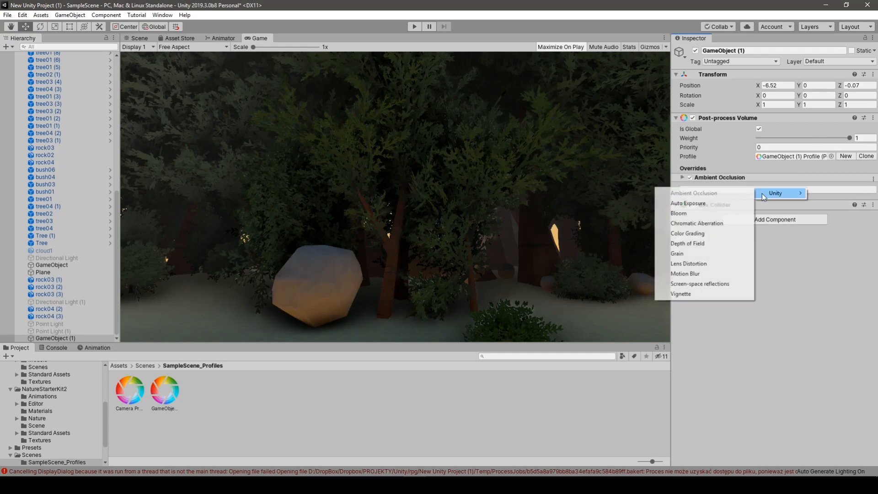
{"action": "left_click", "coordinate": [728, 205]}
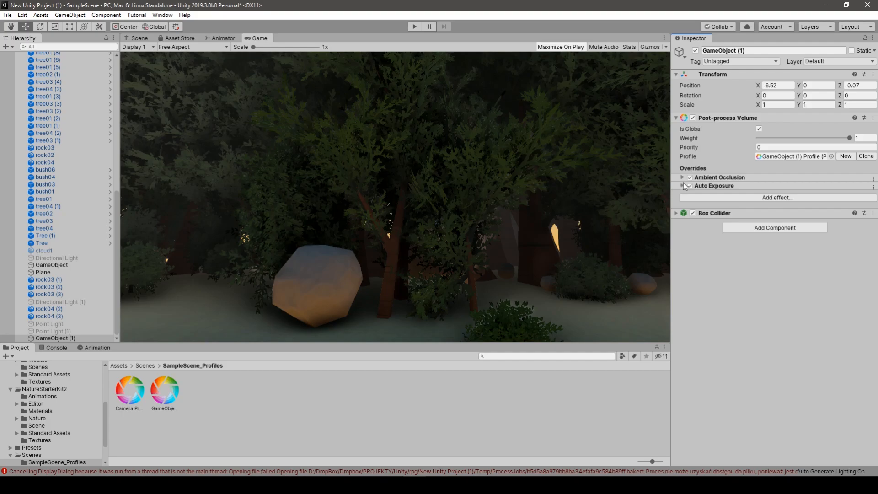
{"action": "left_click", "coordinate": [682, 184]}
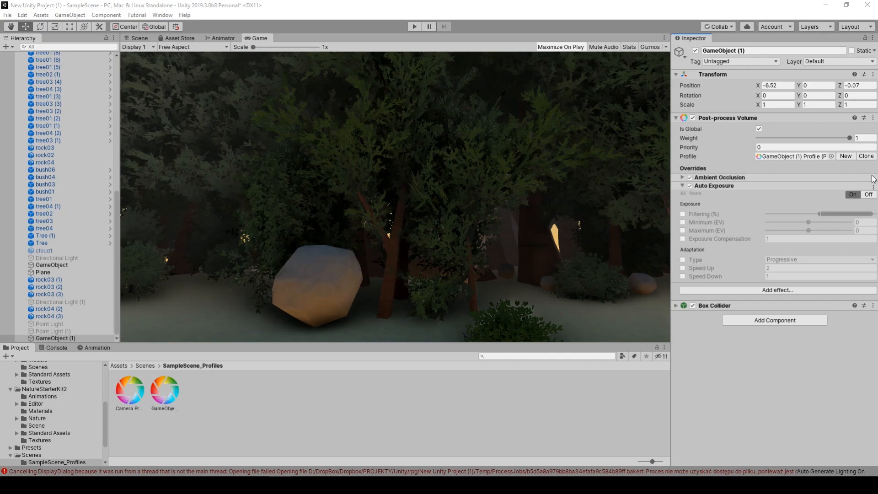
Enable the Auto Exposure Minimum and Maximum (EV) overrides and set them to about -0.09 and 3.9.
{"action": "left_click", "coordinate": [682, 231]}
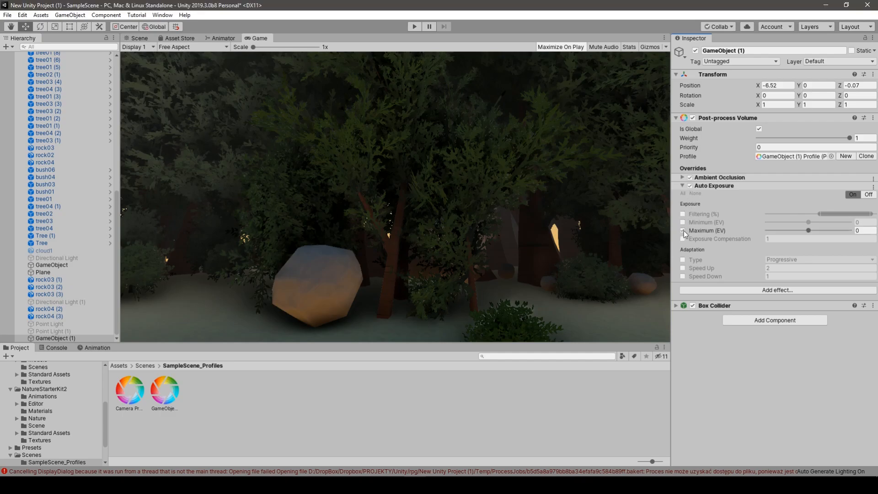
{"action": "left_click", "coordinate": [683, 222]}
{"action": "left_click_drag", "start_coordinate": [808, 230], "coordinate": [830, 226]}
{"action": "left_click_drag", "start_coordinate": [762, 222], "coordinate": [778, 232]}
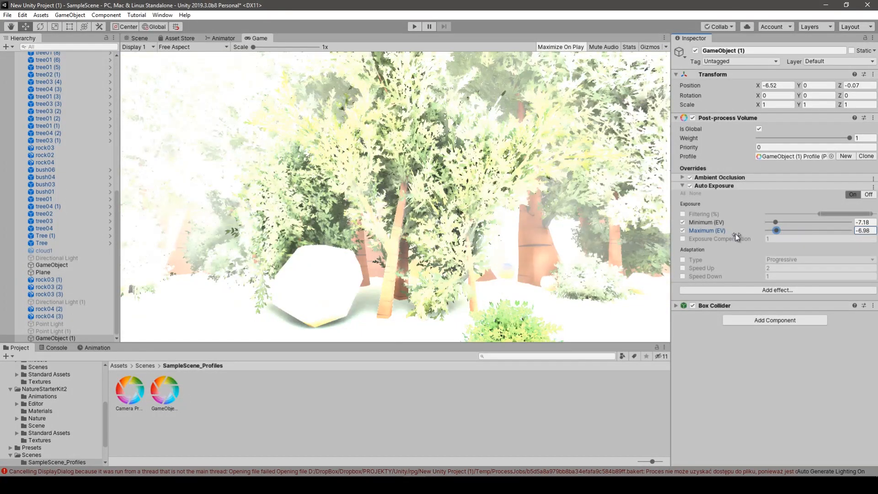
{"action": "left_click_drag", "start_coordinate": [778, 229], "coordinate": [808, 226]}
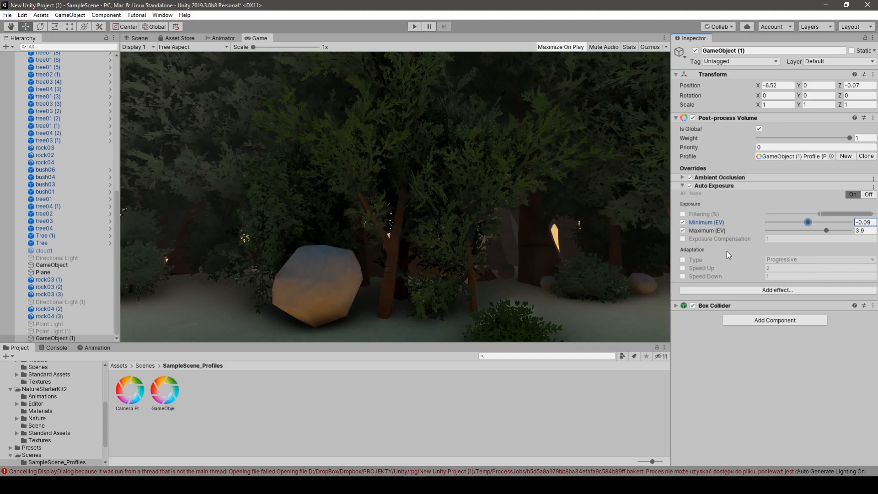
Enable the Exposure Compensation override, try varying it, set it to 1 and collapse the Auto Exposure settings.
{"action": "left_click", "coordinate": [683, 239]}
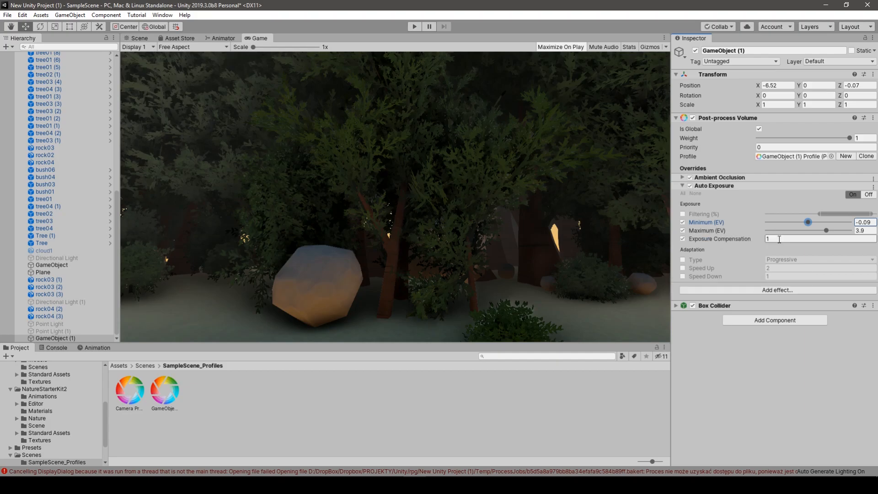
{"action": "mouse_move", "coordinate": [760, 239]}
{"action": "left_mouse_down"}
{"action": "mouse_move", "coordinate": [803, 236]}
{"action": "mouse_move", "coordinate": [766, 237]}
{"action": "left_mouse_up"}
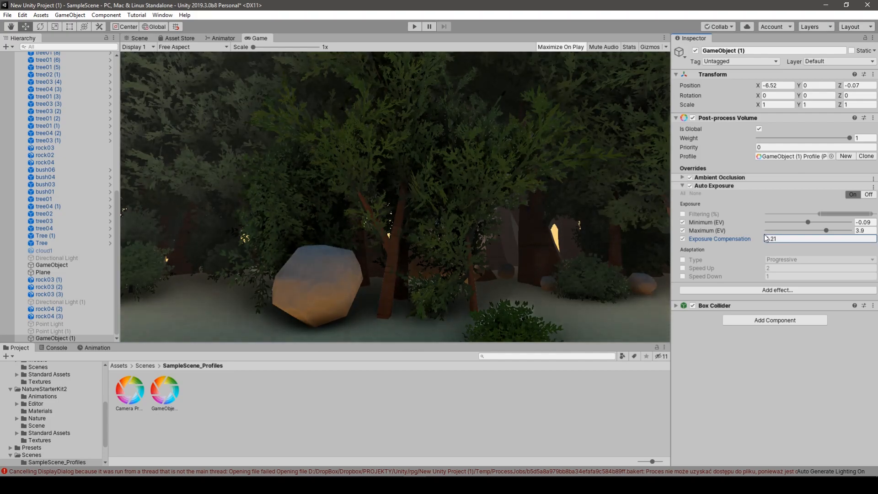
{"action": "left_click", "coordinate": [775, 239]}
{"action": "type", "text": "1"}
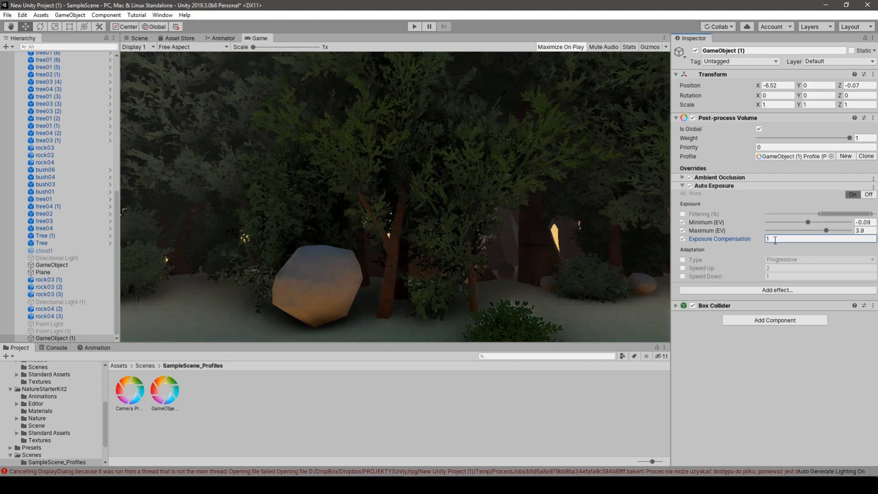
{"action": "left_click", "coordinate": [684, 185]}
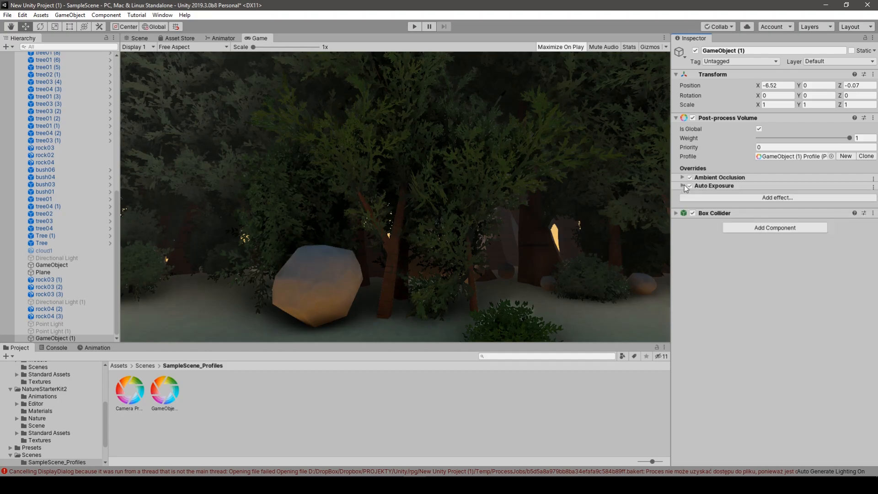
Add the Bloom effect to the volume's overrides and expand its settings.
{"action": "left_click", "coordinate": [723, 198]}
{"action": "mouse_move", "coordinate": [755, 204]}
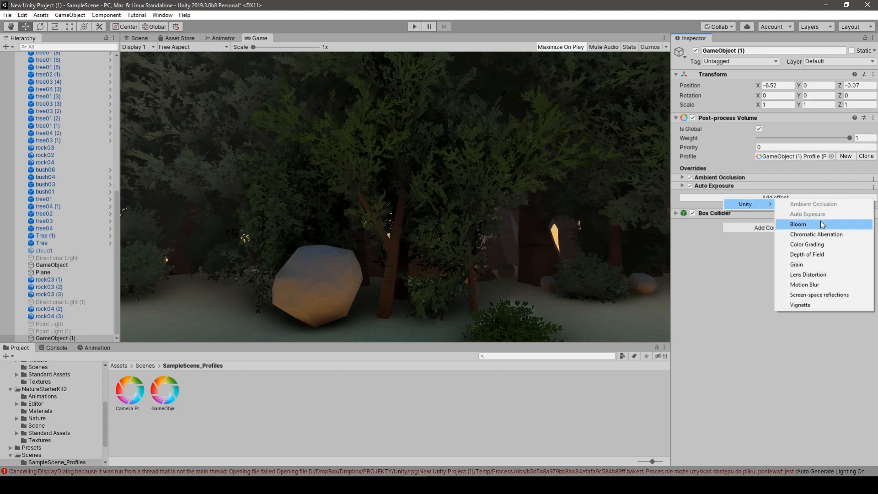
{"action": "left_click", "coordinate": [829, 224]}
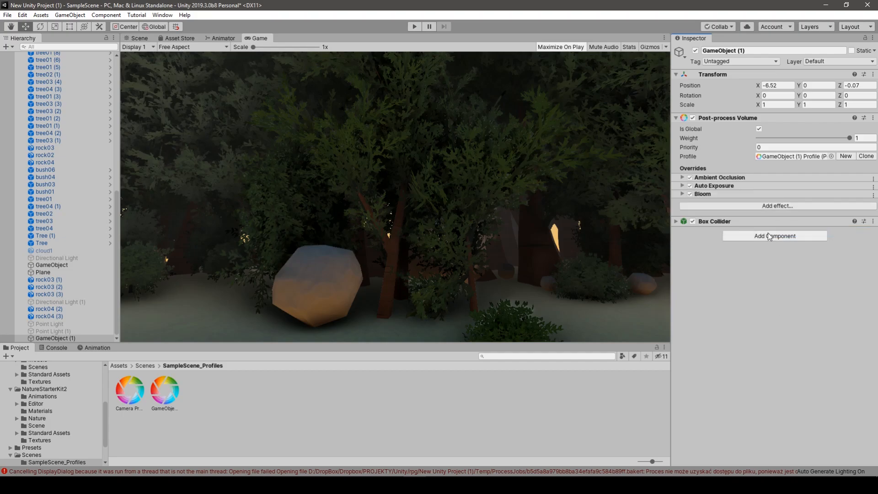
{"action": "left_click", "coordinate": [682, 194]}
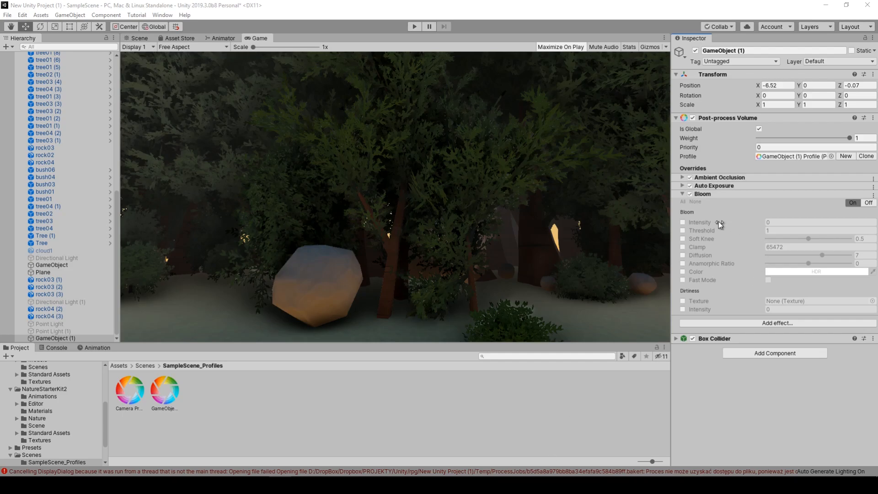
Enable the Bloom Intensity override and set it to about 32.95.
{"action": "left_click", "coordinate": [682, 222]}
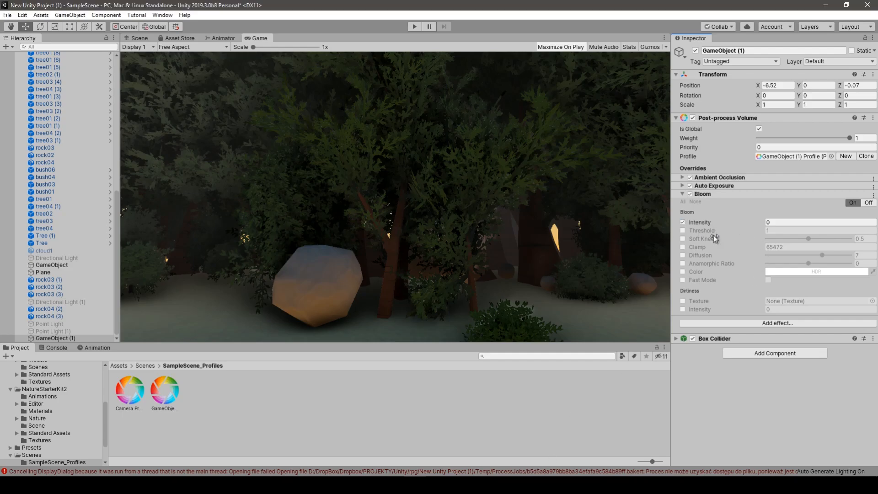
{"action": "left_click", "coordinate": [767, 222]}
{"action": "left_click", "coordinate": [760, 222]}
{"action": "left_click_drag", "start_coordinate": [761, 223], "coordinate": [417, 224]}
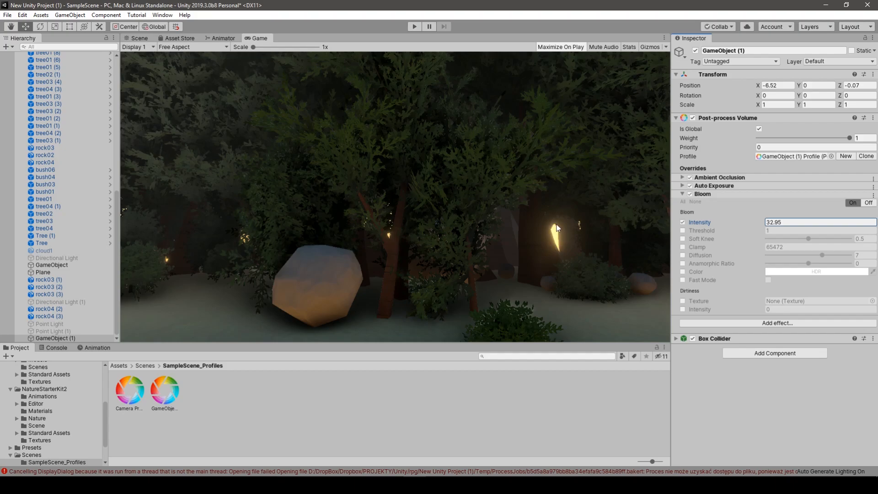
Compare the bloom in the Scene and Game views, try an Intensity of about 321 and set it to about 40.2.
{"action": "left_click", "coordinate": [137, 38]}
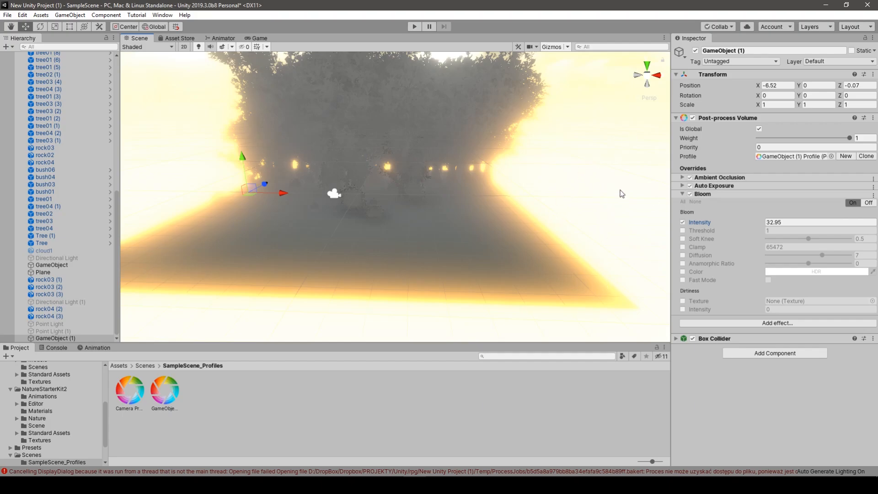
{"action": "left_click", "coordinate": [259, 39]}
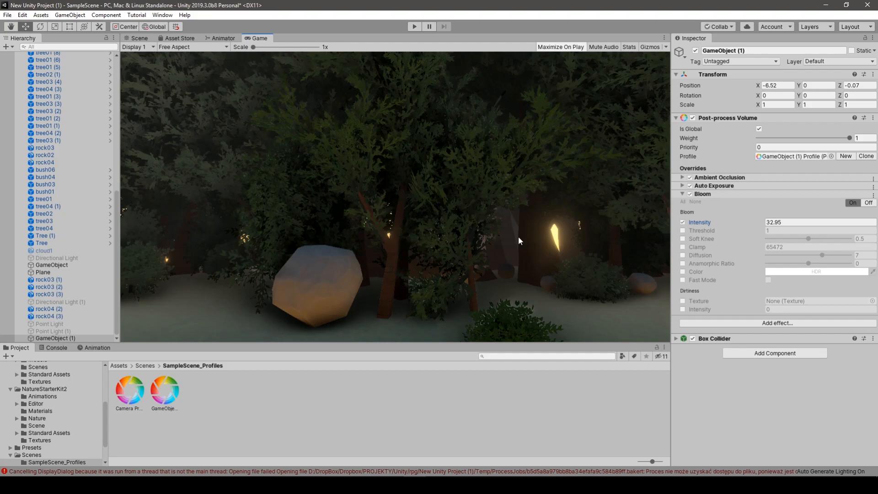
{"action": "scroll", "coordinate": [64, 124], "scroll_direction": "up", "scroll_amount": 15}
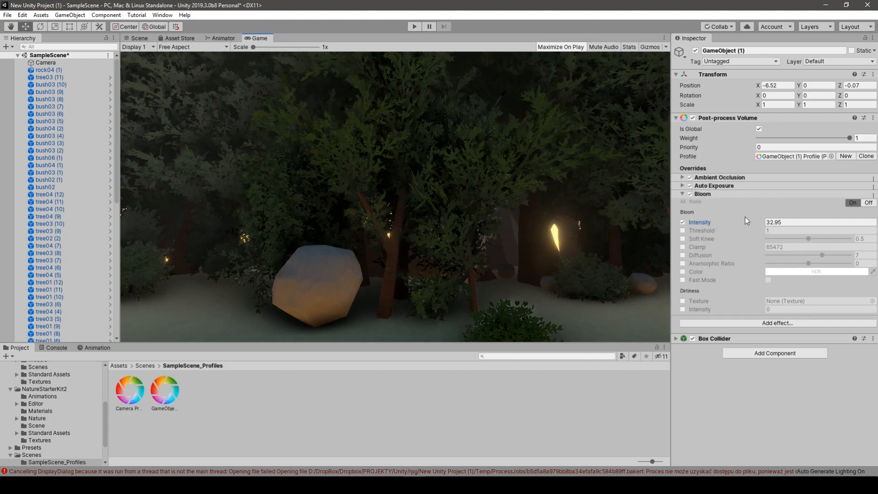
{"action": "left_click_drag", "start_coordinate": [745, 220], "coordinate": [776, 411]}
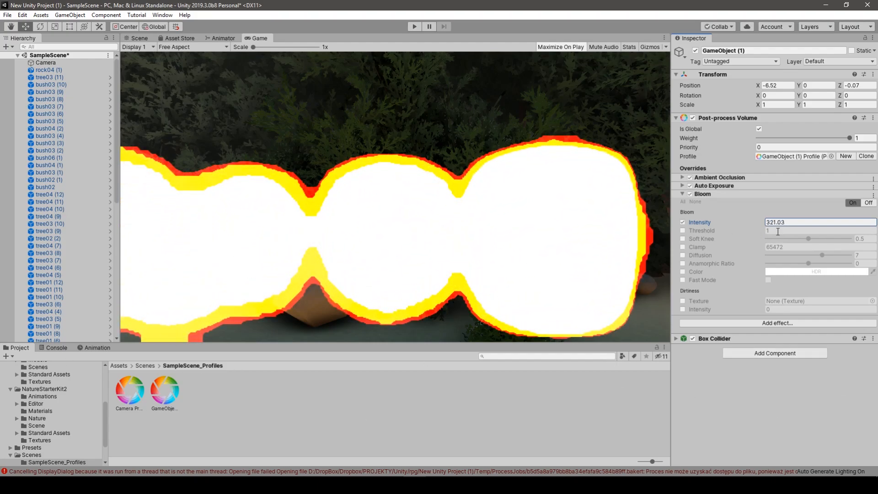
{"action": "left_click_drag", "start_coordinate": [760, 224], "coordinate": [877, 265]}
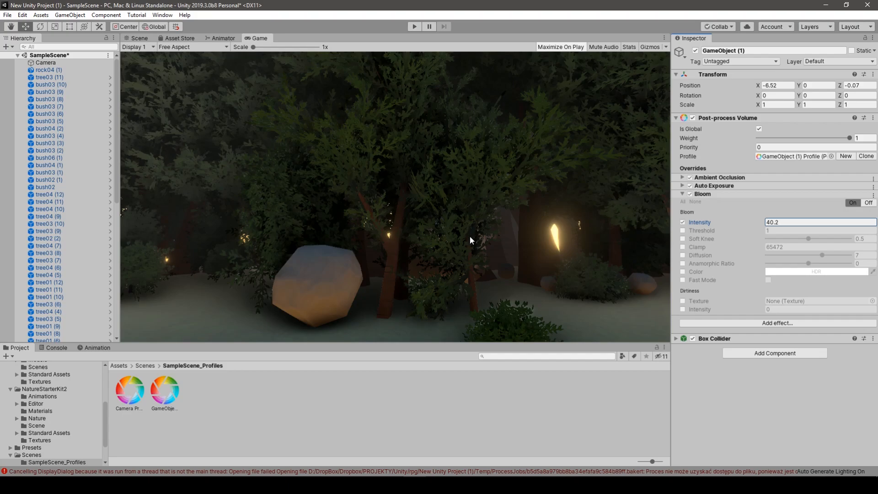
Enable the Bloom Color override, set it to pure red (255, 0, 0) and adjust the Bloom Intensity to about 45.6.
{"action": "mouse_move", "coordinate": [696, 279]}
{"action": "mouse_move", "coordinate": [706, 253]}
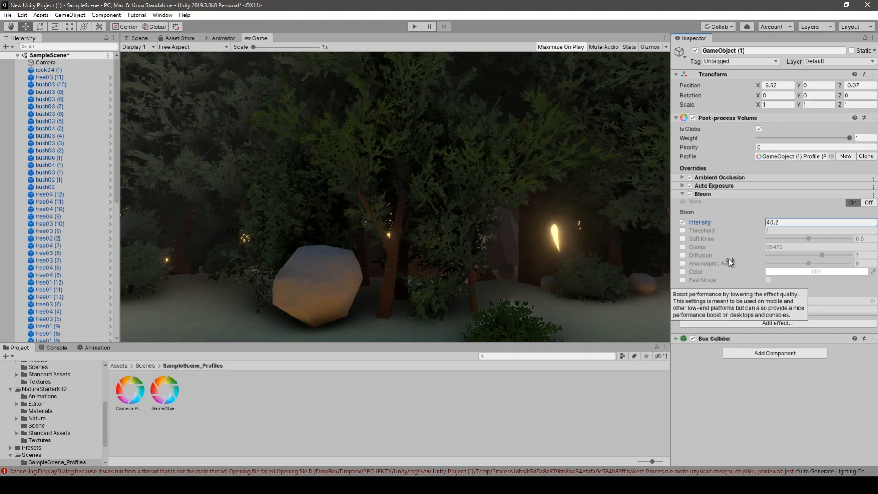
{"action": "mouse_move", "coordinate": [754, 238]}
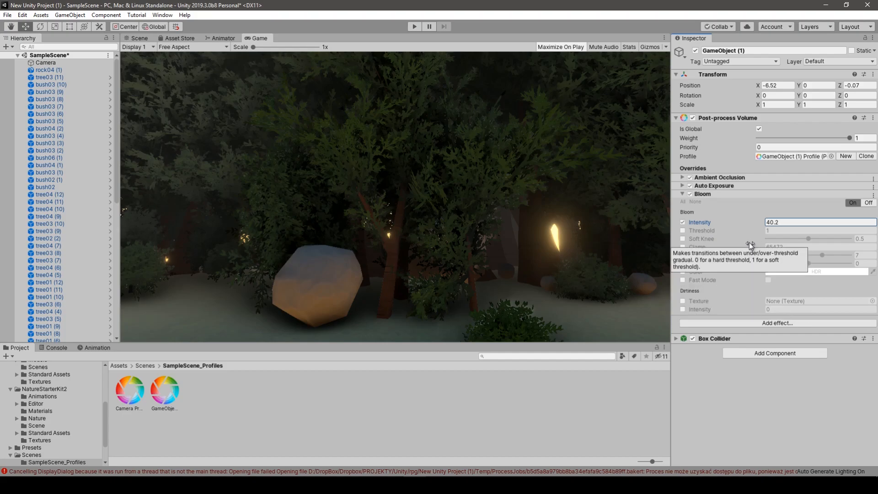
{"action": "mouse_move", "coordinate": [728, 222]}
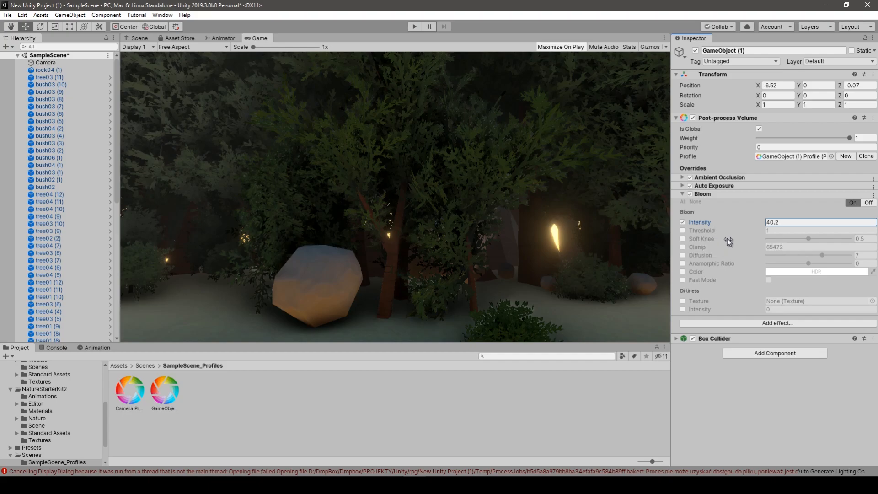
{"action": "left_click", "coordinate": [684, 272]}
{"action": "left_click", "coordinate": [804, 273]}
{"action": "left_click_drag", "start_coordinate": [773, 224], "coordinate": [808, 175]}
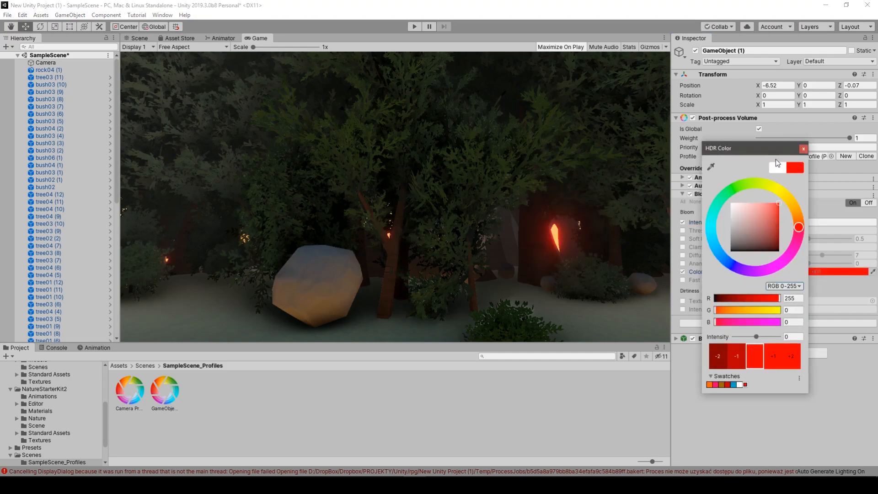
{"action": "left_click", "coordinate": [803, 148]}
{"action": "left_click", "coordinate": [768, 222]}
{"action": "mouse_move", "coordinate": [770, 221]}
{"action": "left_mouse_down"}
{"action": "mouse_move", "coordinate": [807, 220]}
{"action": "mouse_move", "coordinate": [775, 219]}
{"action": "left_mouse_up"}
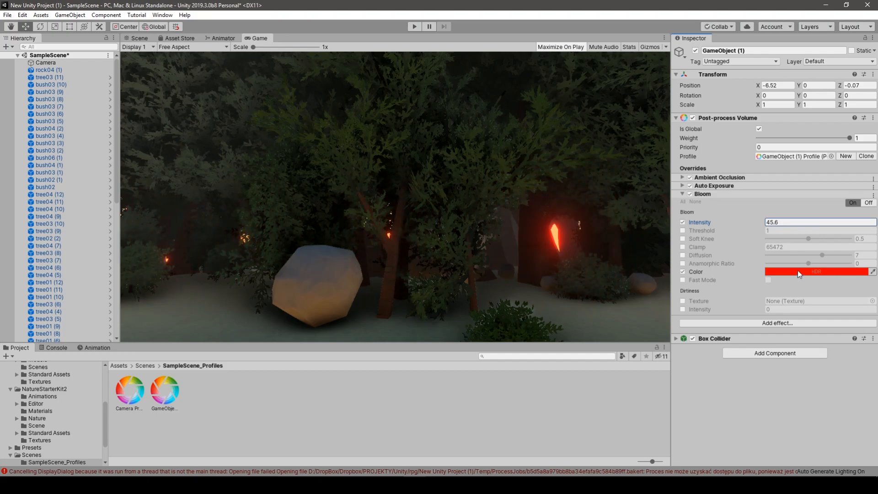
Check the red bloom in the Scene view, experiment with the Bloom Color in its picker and return to the Game view.
{"action": "left_click", "coordinate": [140, 38]}
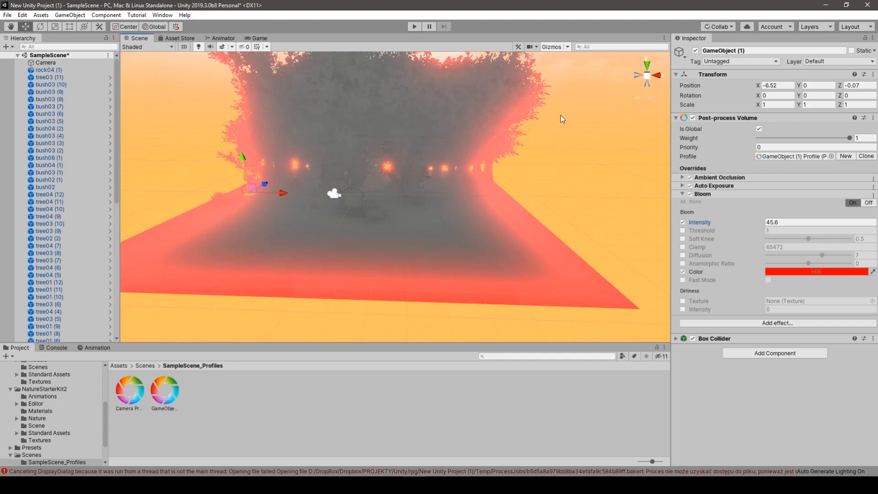
{"action": "left_click", "coordinate": [781, 270]}
{"action": "left_click_drag", "start_coordinate": [759, 231], "coordinate": [812, 191]}
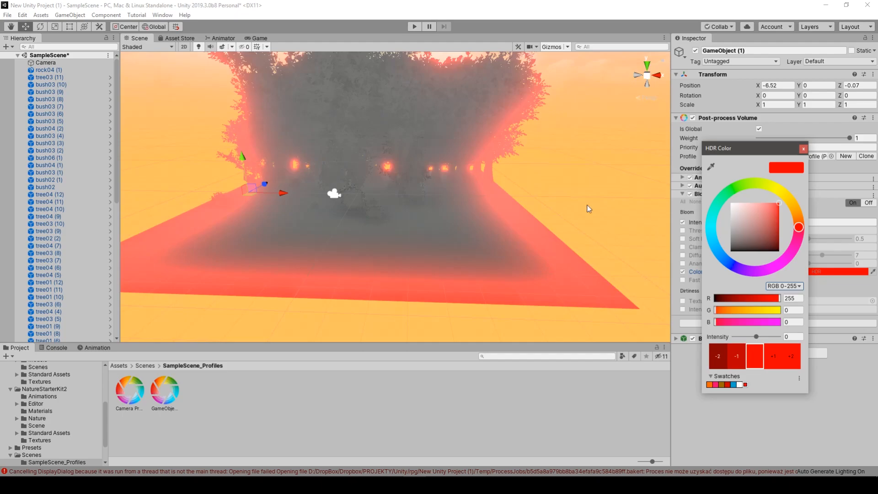
{"action": "left_click_drag", "start_coordinate": [750, 217], "coordinate": [785, 203]}
{"action": "left_click", "coordinate": [265, 35]}
{"action": "left_click", "coordinate": [264, 37]}
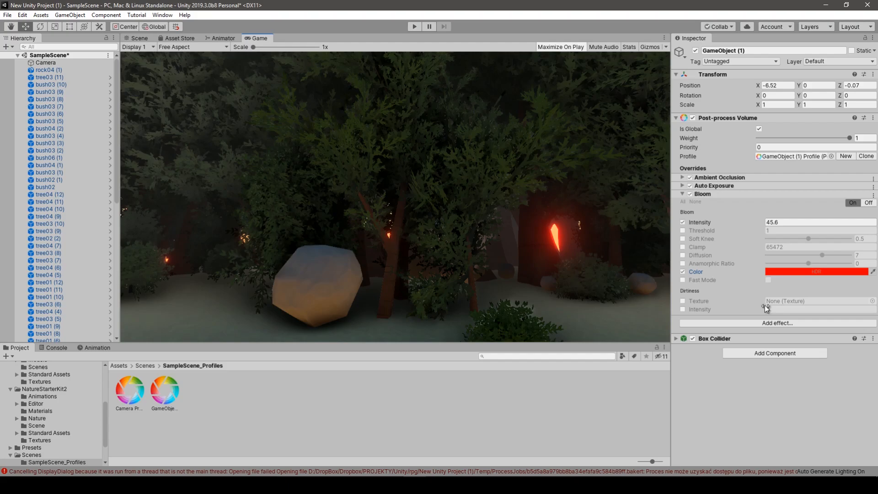
Collapse the Bloom settings, add the Chromatic Aberration effect to the volume's overrides and expand it.
{"action": "left_click", "coordinate": [714, 195]}
{"action": "left_click", "coordinate": [714, 208]}
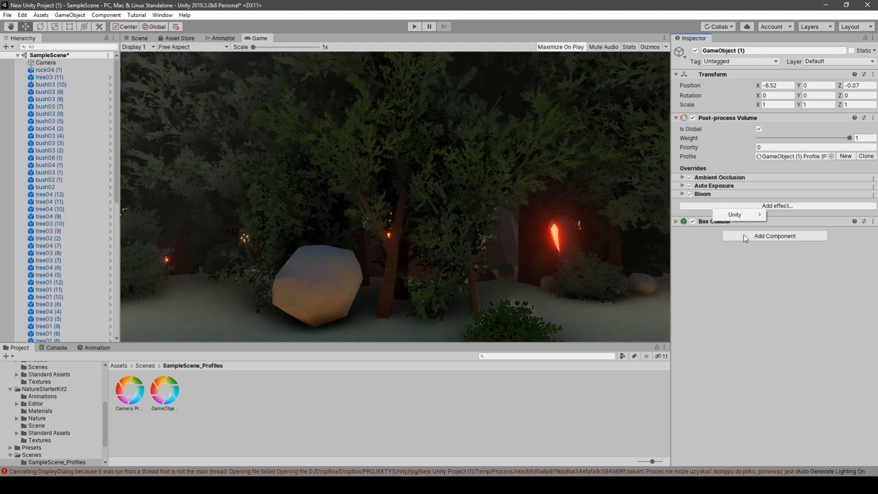
{"action": "mouse_move", "coordinate": [740, 219]}
{"action": "left_click", "coordinate": [834, 245]}
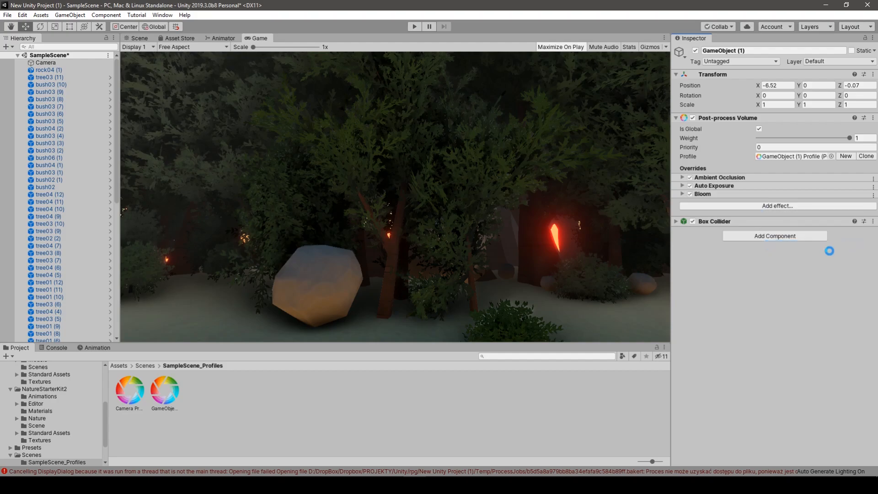
{"action": "left_click", "coordinate": [684, 203]}
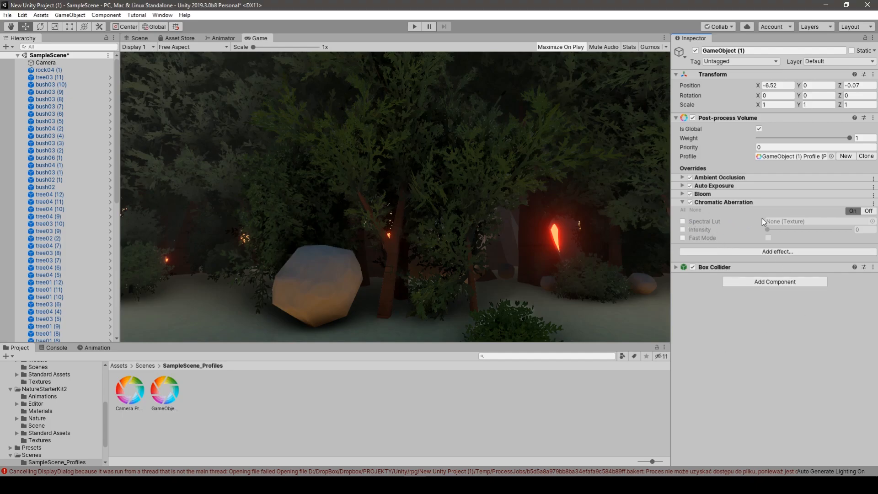
Enable the Spectral Lut and Intensity overrides of Chromatic Aberration and set the Intensity to about 0.649.
{"action": "left_click", "coordinate": [682, 221]}
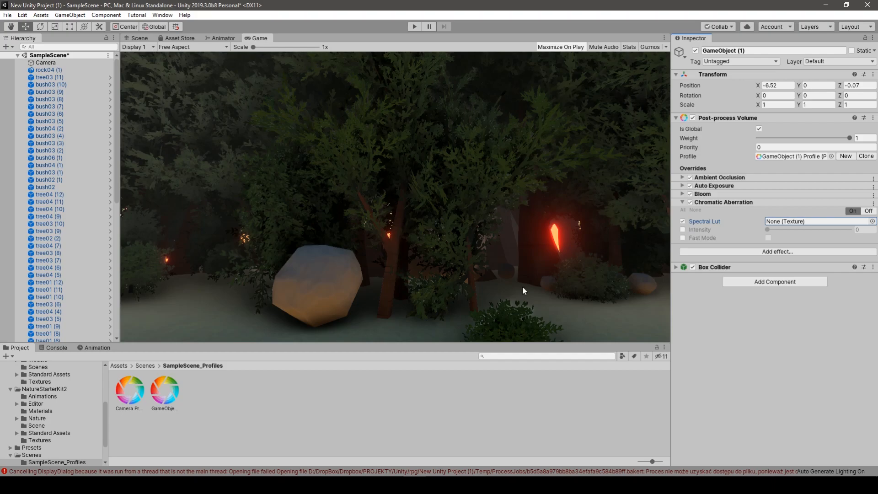
{"action": "left_click", "coordinate": [683, 229]}
{"action": "left_click_drag", "start_coordinate": [769, 228], "coordinate": [815, 229]}
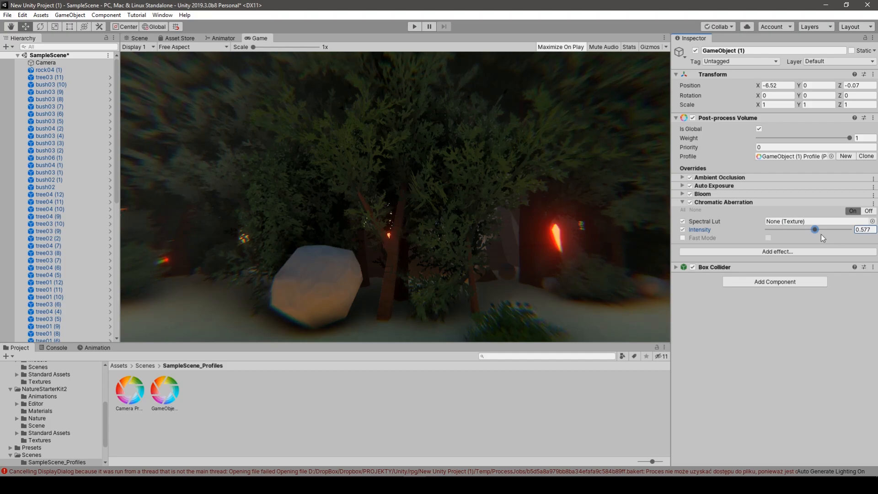
{"action": "left_click_drag", "start_coordinate": [814, 230], "coordinate": [821, 229]}
Try various textures as the Spectral Lut, including CliffNormals, the ConstructionLight metallic map, bark01 and ground03, and cancel the selection.
{"action": "left_click", "coordinate": [872, 221]}
{"action": "left_click_drag", "start_coordinate": [656, 114], "coordinate": [664, 257]}
{"action": "left_click", "coordinate": [730, 314]}
{"action": "left_click", "coordinate": [783, 316]}
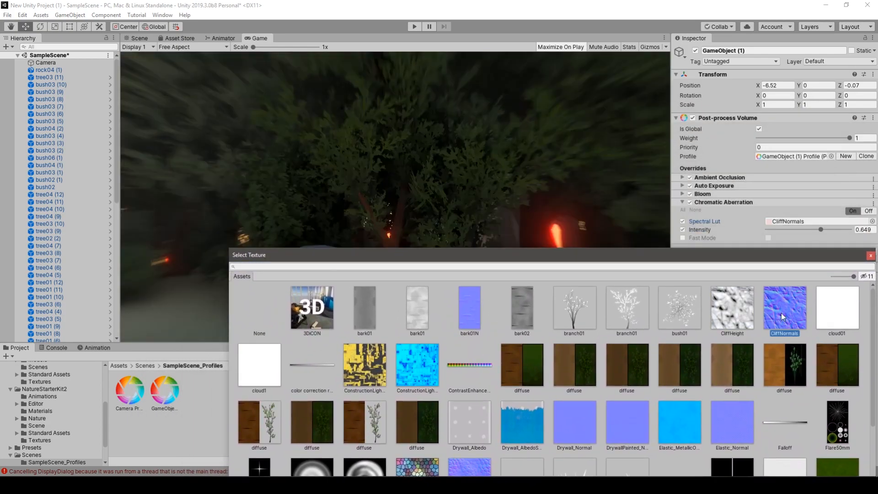
{"action": "left_click", "coordinate": [846, 314]}
{"action": "left_click", "coordinate": [792, 314]}
{"action": "left_click", "coordinate": [475, 426]}
{"action": "left_click", "coordinate": [511, 421]}
{"action": "left_click", "coordinate": [570, 425]}
{"action": "left_click", "coordinate": [417, 421]}
{"action": "left_click", "coordinate": [364, 420]}
{"action": "left_click", "coordinate": [418, 374]}
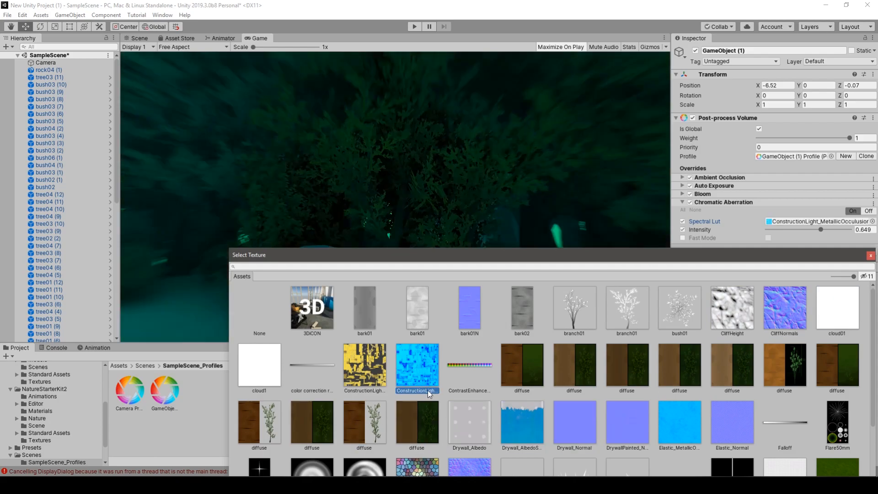
{"action": "left_click", "coordinate": [462, 323]}
{"action": "left_click", "coordinate": [419, 323]}
{"action": "left_click", "coordinate": [373, 380]}
{"action": "left_click", "coordinate": [366, 328]}
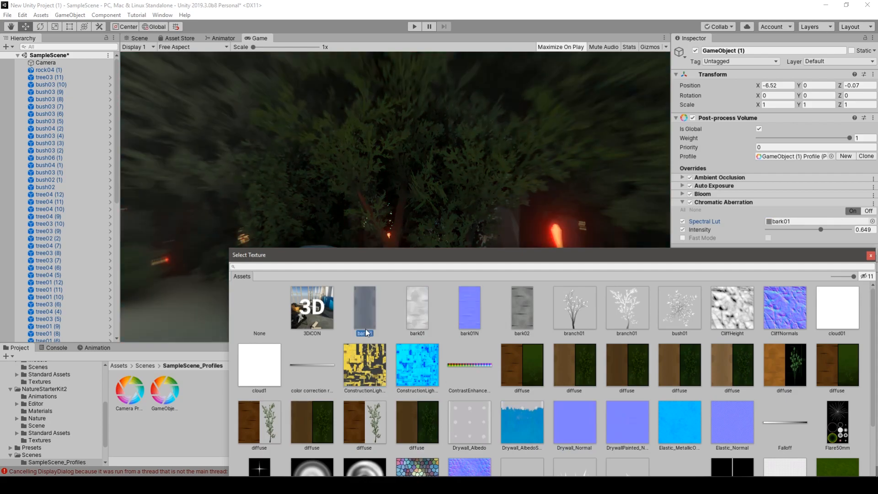
{"action": "scroll", "coordinate": [426, 362], "scroll_direction": "down", "scroll_amount": 4}
{"action": "left_click", "coordinate": [374, 379]}
{"action": "left_click", "coordinate": [525, 372]}
{"action": "left_click", "coordinate": [577, 378]}
{"action": "left_click", "coordinate": [578, 421]}
{"action": "left_click", "coordinate": [522, 425]}
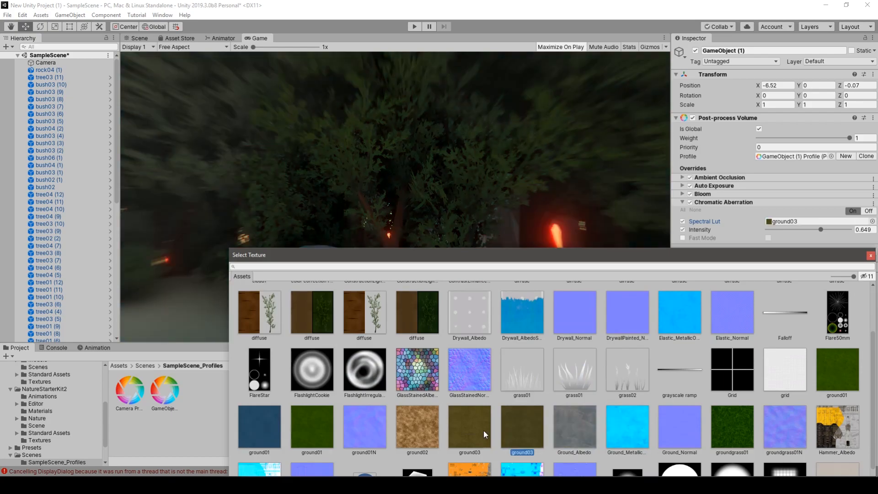
{"action": "left_click", "coordinate": [714, 422]}
{"action": "left_click", "coordinate": [764, 355]}
{"action": "key", "text": "Escape"}
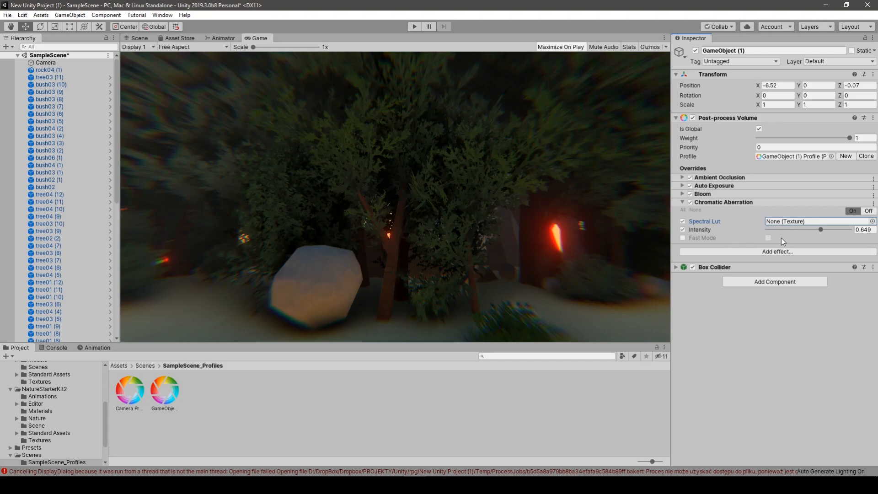
Set the Chromatic Aberration Intensity to about 0.299, and add the Color Grading effect with its settings expanded.
{"action": "left_click_drag", "start_coordinate": [821, 229], "coordinate": [792, 238]}
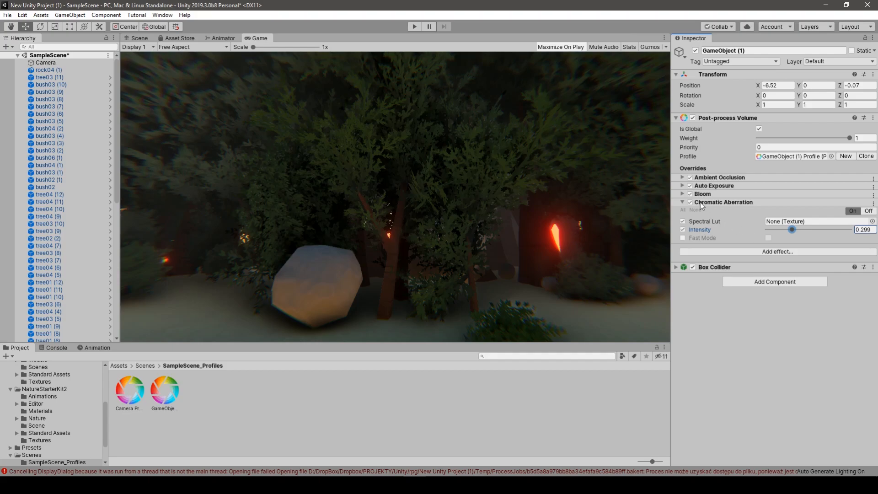
{"action": "left_click", "coordinate": [682, 202]}
{"action": "left_click", "coordinate": [734, 214]}
{"action": "mouse_move", "coordinate": [755, 229]}
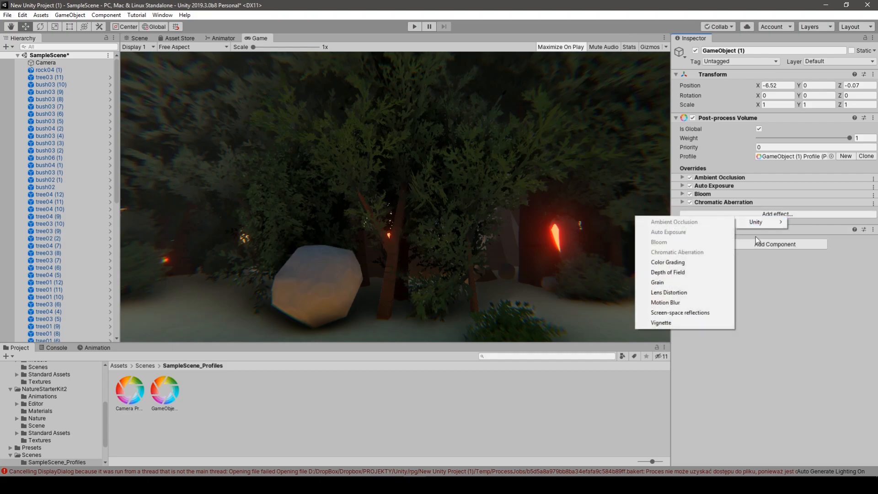
{"action": "left_click", "coordinate": [688, 258]}
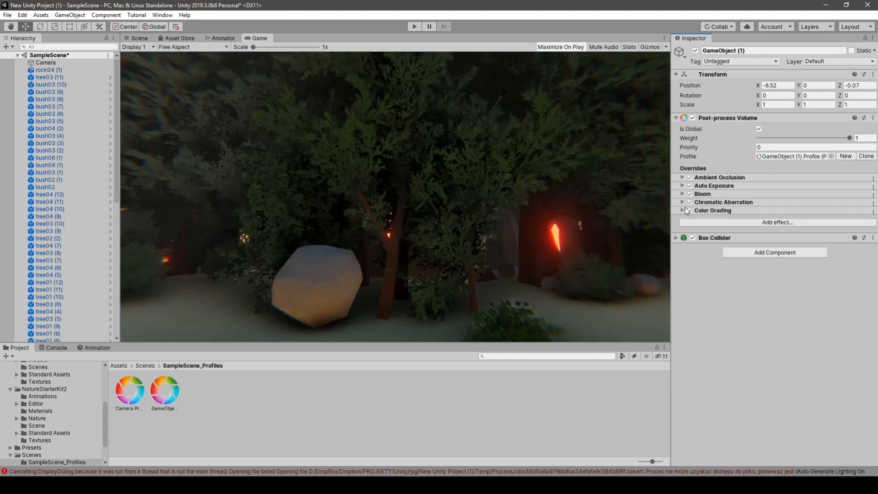
{"action": "left_click", "coordinate": [685, 208]}
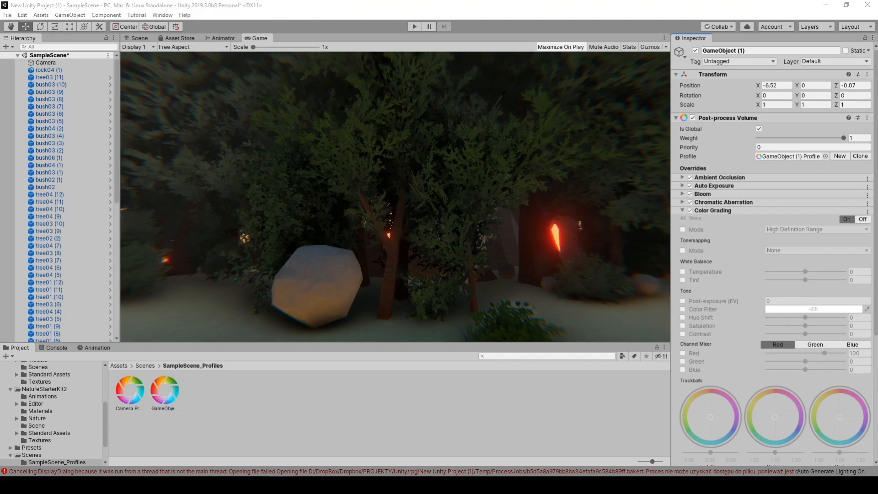
{"action": "left_click", "coordinate": [770, 281]}
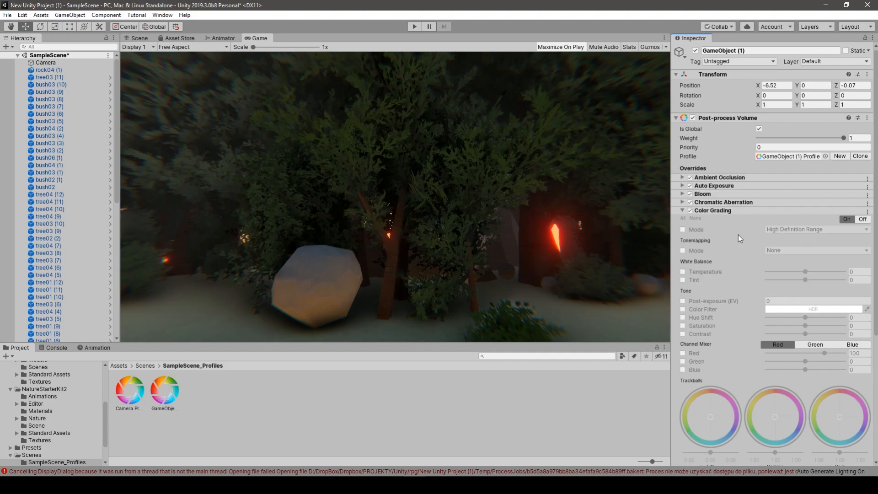
Enable the Color Grading Mode override, try Low Definition Range and set the mode to High Definition Range.
{"action": "left_click", "coordinate": [682, 230]}
{"action": "left_click", "coordinate": [789, 228]}
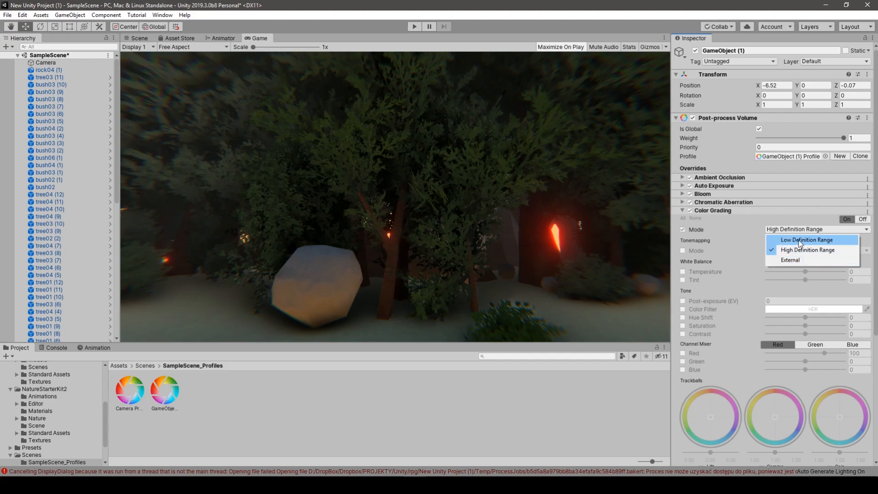
{"action": "left_click", "coordinate": [839, 241]}
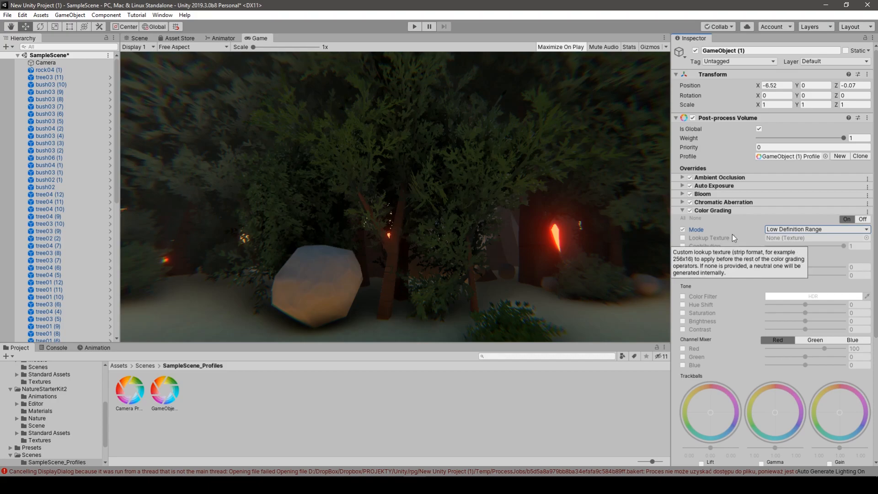
{"action": "left_click", "coordinate": [786, 229]}
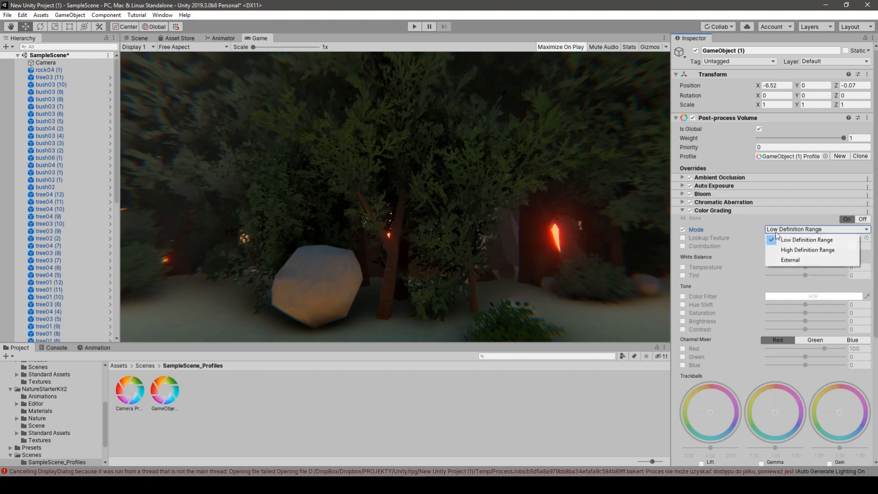
{"action": "left_click", "coordinate": [793, 249]}
{"action": "left_click", "coordinate": [773, 229]}
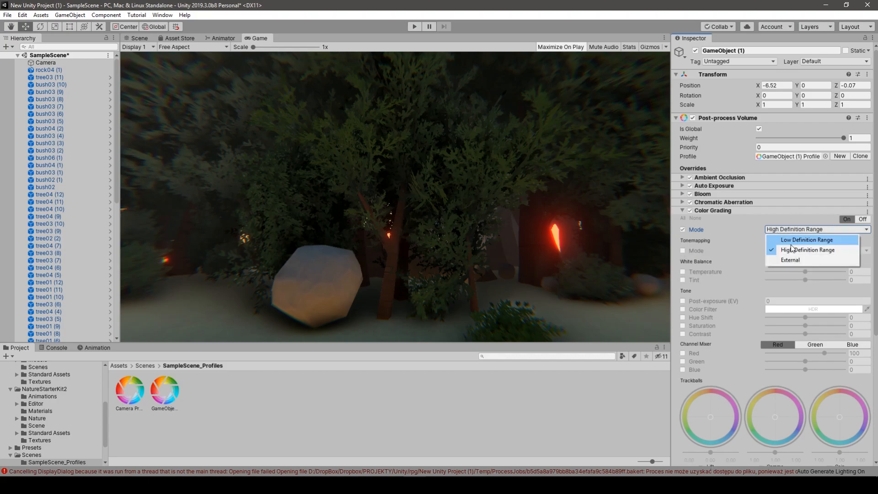
{"action": "left_click", "coordinate": [777, 239]}
{"action": "left_click", "coordinate": [782, 230]}
{"action": "left_click", "coordinate": [784, 247]}
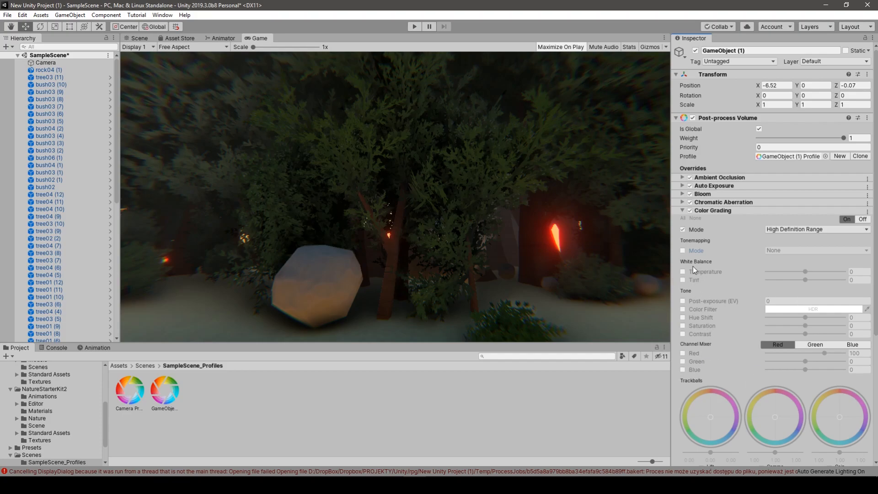
Enable the White Balance overrides, try a Temperature of -100, and set Temperature to 100 and Tint to 45.
{"action": "left_click", "coordinate": [683, 272]}
{"action": "left_click", "coordinate": [683, 280]}
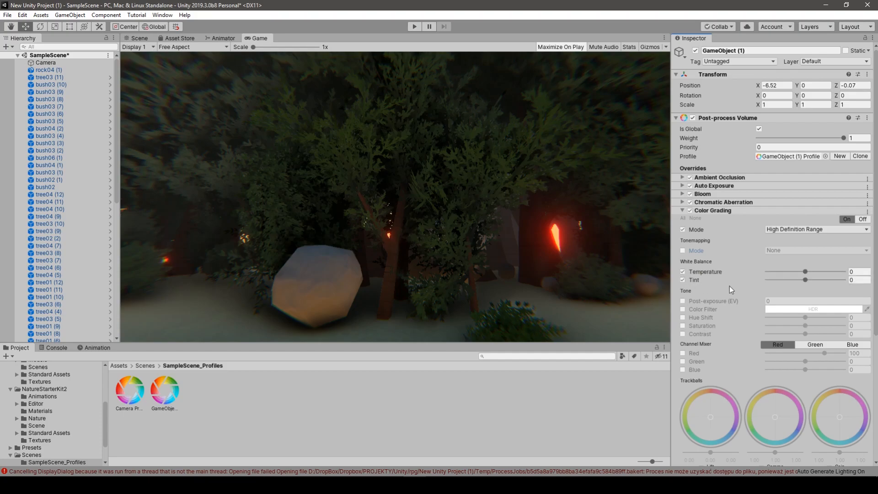
{"action": "left_click", "coordinate": [805, 271]}
{"action": "left_click_drag", "start_coordinate": [811, 273], "coordinate": [839, 273]}
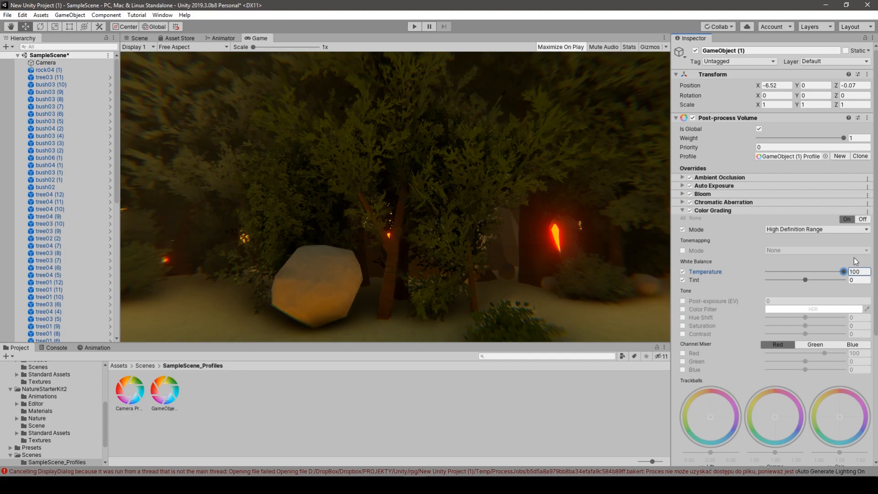
{"action": "left_click_drag", "start_coordinate": [844, 270], "coordinate": [761, 284]}
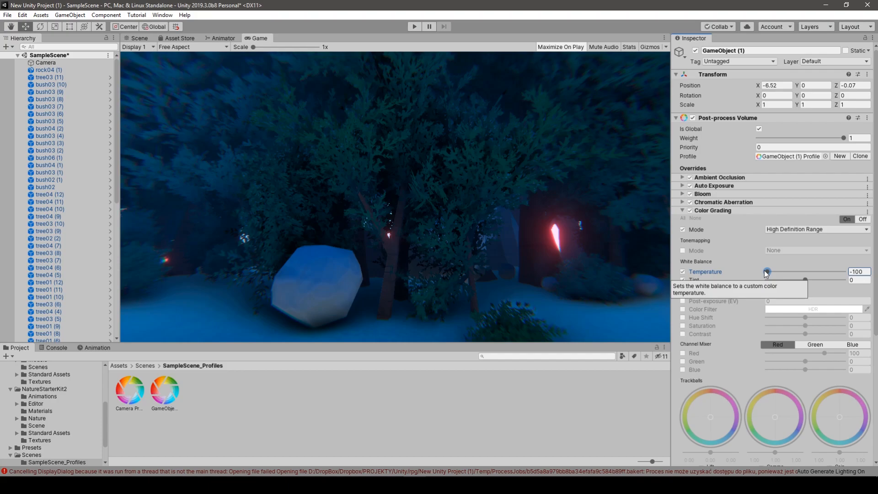
{"action": "left_click_drag", "start_coordinate": [767, 272], "coordinate": [852, 278]}
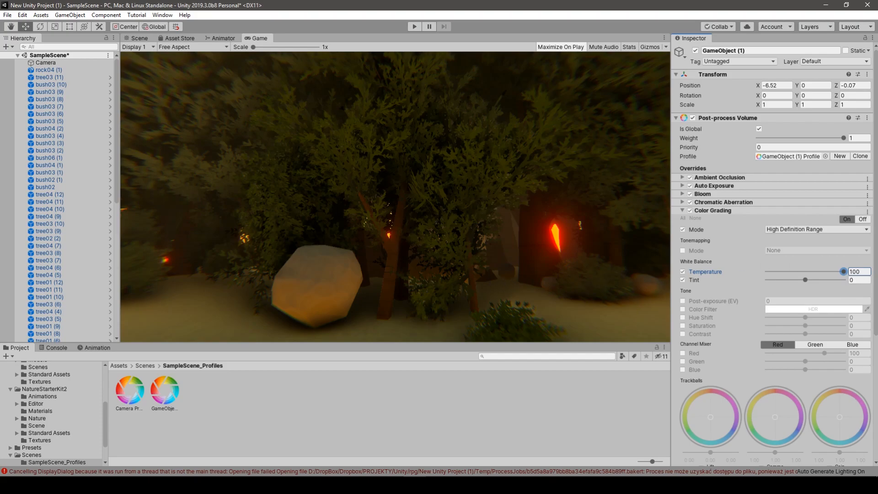
{"action": "mouse_move", "coordinate": [805, 280]}
{"action": "left_mouse_down"}
{"action": "mouse_move", "coordinate": [822, 281]}
{"action": "mouse_move", "coordinate": [756, 284]}
{"action": "mouse_move", "coordinate": [818, 286]}
{"action": "left_mouse_up"}
{"action": "left_click_drag", "start_coordinate": [818, 287], "coordinate": [823, 287]}
Enable the Color Filter override, try an orange filter and set the color to gray (114, 114, 114).
{"action": "left_click", "coordinate": [772, 309]}
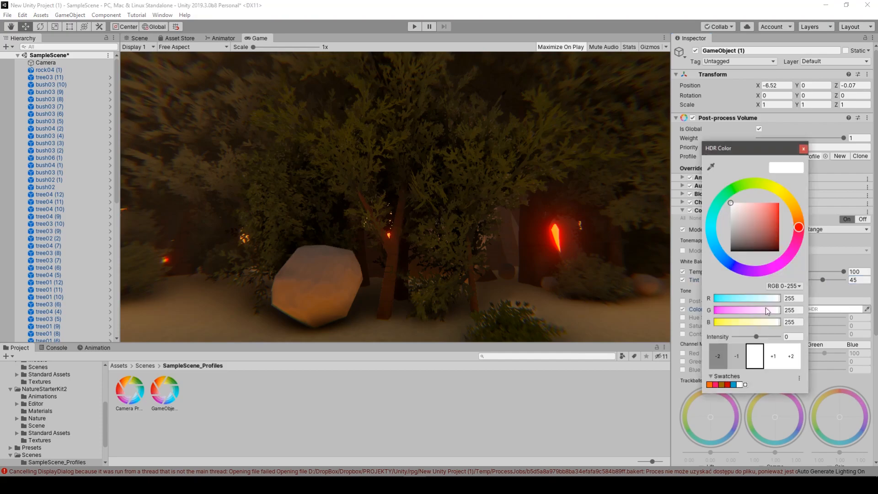
{"action": "left_click_drag", "start_coordinate": [754, 224], "coordinate": [797, 191]}
{"action": "left_click", "coordinate": [794, 207]}
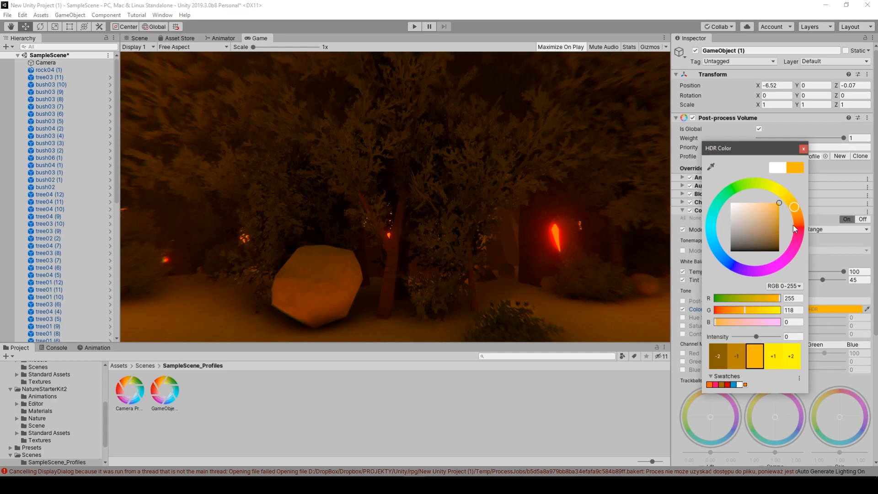
{"action": "left_click_drag", "start_coordinate": [762, 210], "coordinate": [663, 332]}
{"action": "left_click_drag", "start_coordinate": [649, 280], "coordinate": [587, 231]}
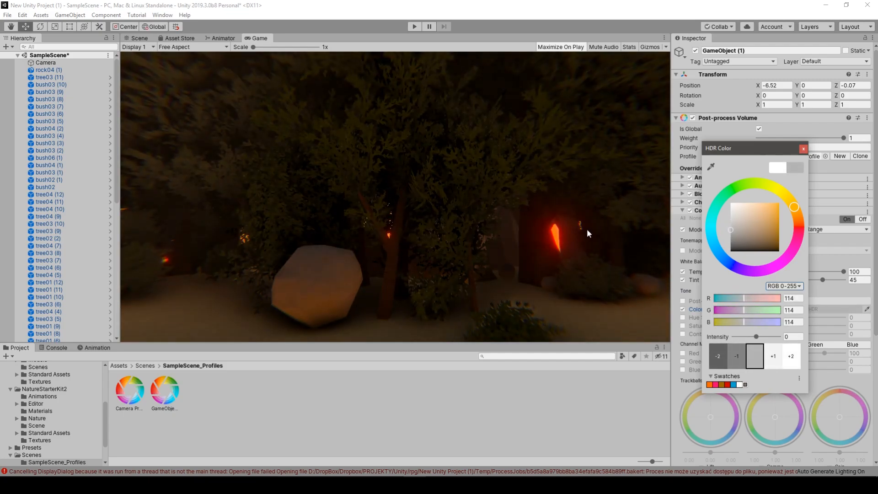
{"action": "left_click", "coordinate": [805, 149]}
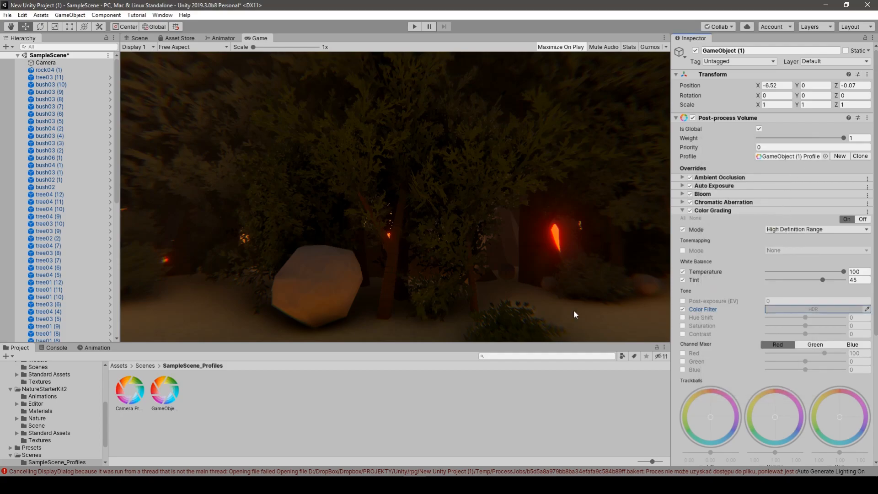
Enable the Hue Shift override, try shifts of -4 and 7, and set it to 0.
{"action": "left_click", "coordinate": [682, 318]}
{"action": "left_click", "coordinate": [805, 318]}
{"action": "mouse_move", "coordinate": [807, 321]}
{"action": "left_mouse_down"}
{"action": "mouse_move", "coordinate": [830, 321]}
{"action": "mouse_move", "coordinate": [764, 320]}
{"action": "mouse_move", "coordinate": [806, 325]}
{"action": "left_mouse_up"}
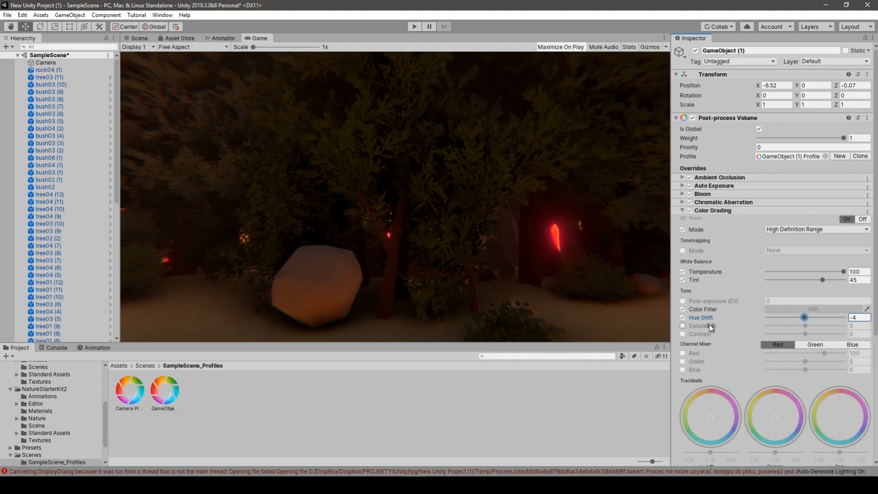
{"action": "left_click_drag", "start_coordinate": [805, 318], "coordinate": [808, 318]}
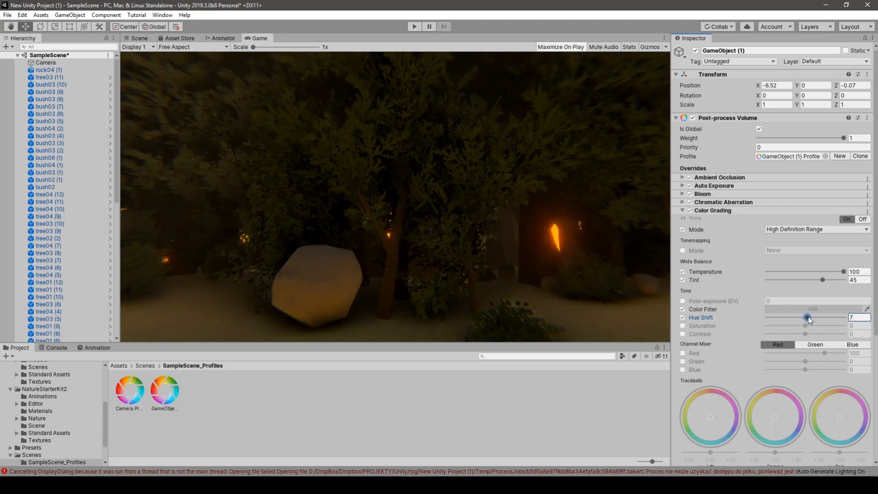
{"action": "left_click", "coordinate": [856, 318]}
{"action": "key", "text": "BackSpace"}
{"action": "type", "text": "0"}
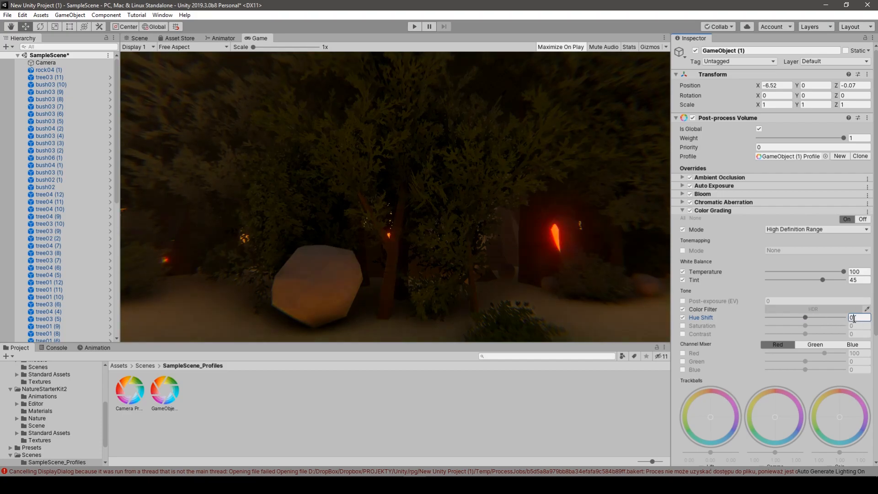
Enable the Saturation and Contrast overrides, try a Saturation of 100, and set Saturation to 17 and Contrast to -25.
{"action": "left_click", "coordinate": [682, 326]}
{"action": "left_click", "coordinate": [682, 334]}
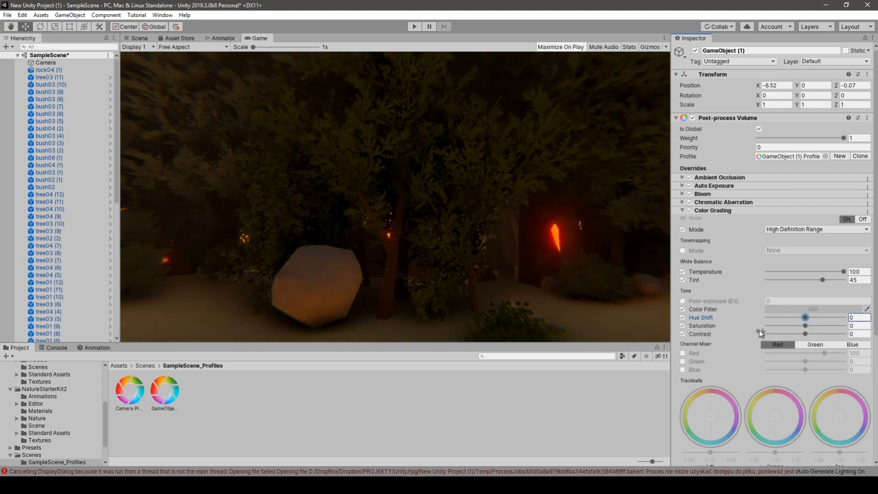
{"action": "left_click_drag", "start_coordinate": [806, 326], "coordinate": [858, 328]}
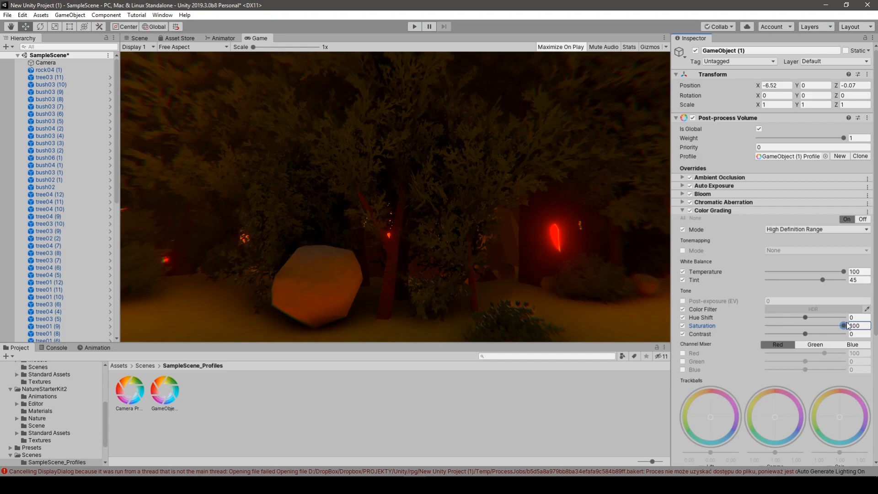
{"action": "left_click_drag", "start_coordinate": [844, 326], "coordinate": [758, 329]}
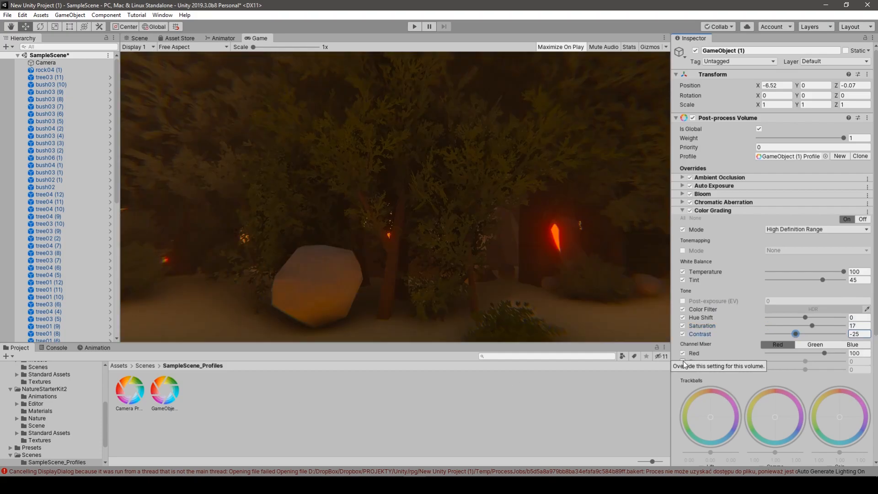
Enable the red Channel Mixer overrides, set Red to 76, Green to 17 and Blue to 2, and collapse Color Grading.
{"action": "left_click", "coordinate": [683, 353]}
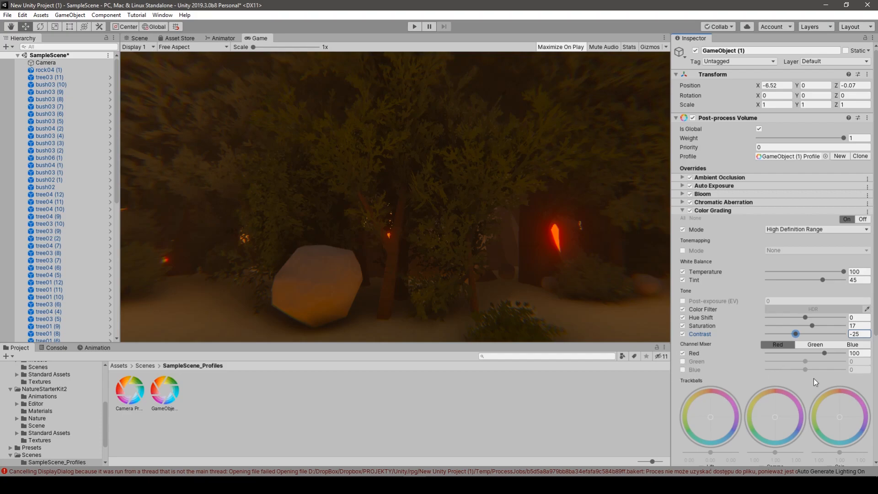
{"action": "left_click", "coordinate": [683, 361]}
{"action": "left_click", "coordinate": [683, 369]}
{"action": "left_click_drag", "start_coordinate": [805, 362], "coordinate": [821, 355]}
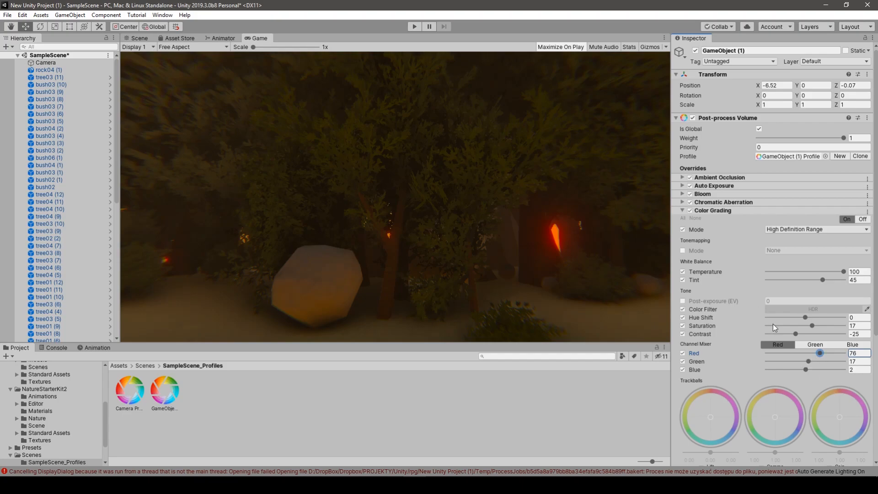
{"action": "left_click", "coordinate": [714, 210]}
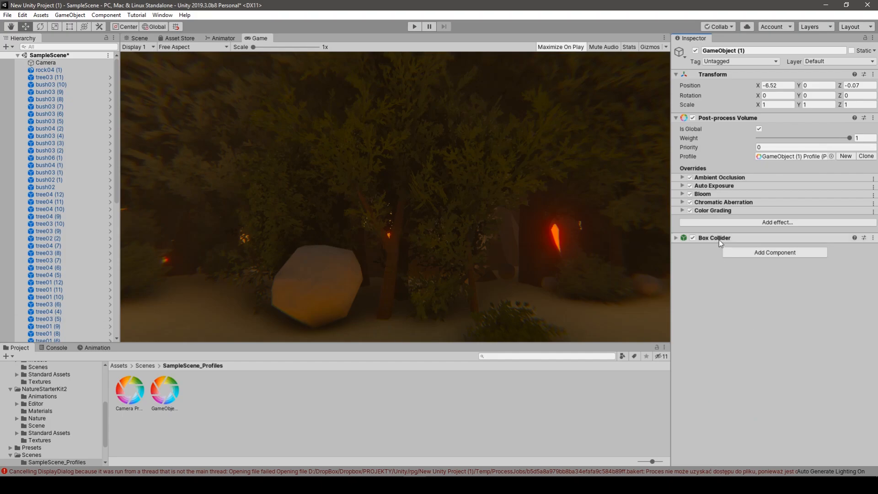
Add a Depth of Field effect to the post-process volume and expand its settings.
{"action": "left_click", "coordinate": [705, 224]}
{"action": "mouse_move", "coordinate": [732, 231]}
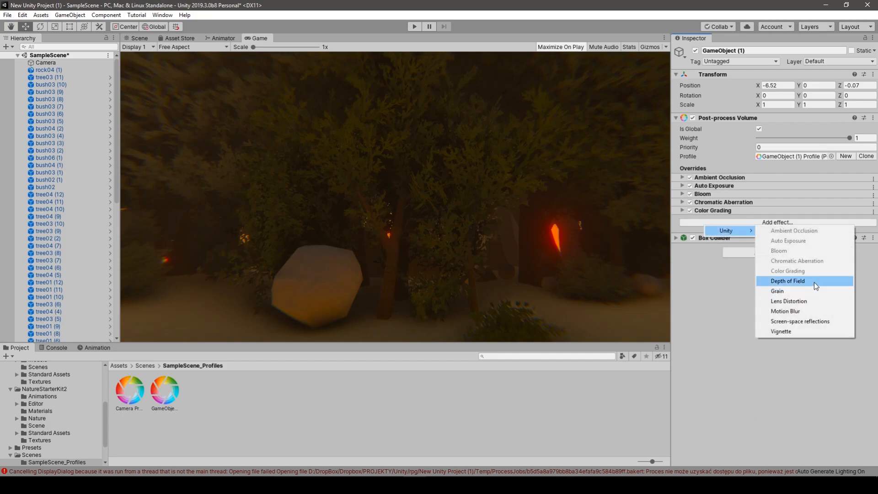
{"action": "left_click", "coordinate": [814, 282]}
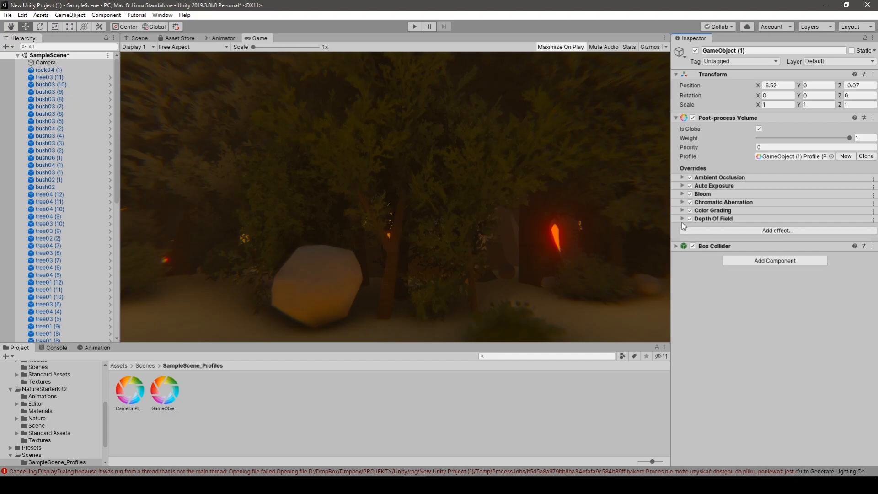
{"action": "left_click", "coordinate": [713, 219]}
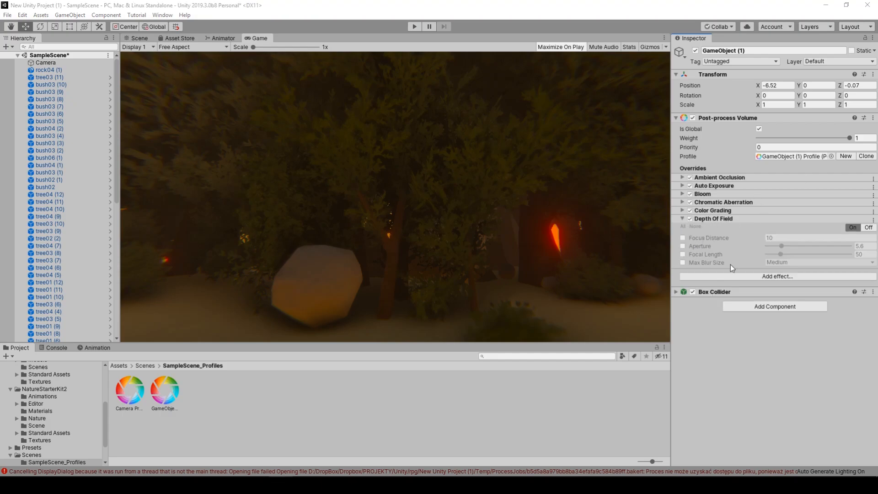
Enable Depth of Field's Focus Distance, Aperture and Focal Length overrides and adjust the aperture and focal length.
{"action": "left_click", "coordinate": [684, 238]}
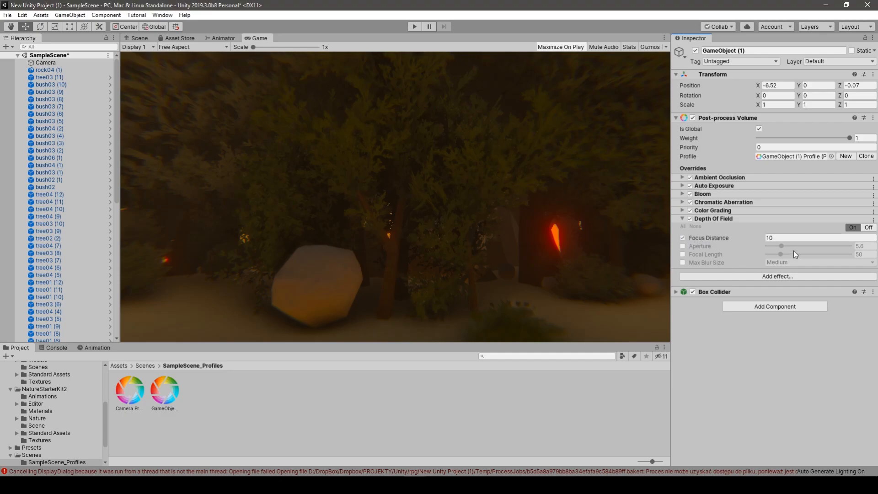
{"action": "left_click", "coordinate": [682, 247]}
{"action": "mouse_move", "coordinate": [781, 246]}
{"action": "left_mouse_down"}
{"action": "mouse_move", "coordinate": [831, 248]}
{"action": "mouse_move", "coordinate": [780, 256]}
{"action": "left_mouse_up"}
{"action": "left_click", "coordinate": [682, 254]}
{"action": "mouse_move", "coordinate": [781, 254]}
{"action": "left_mouse_down"}
{"action": "mouse_move", "coordinate": [837, 254]}
{"action": "mouse_move", "coordinate": [760, 259]}
{"action": "mouse_move", "coordinate": [791, 256]}
{"action": "mouse_move", "coordinate": [770, 257]}
{"action": "left_mouse_up"}
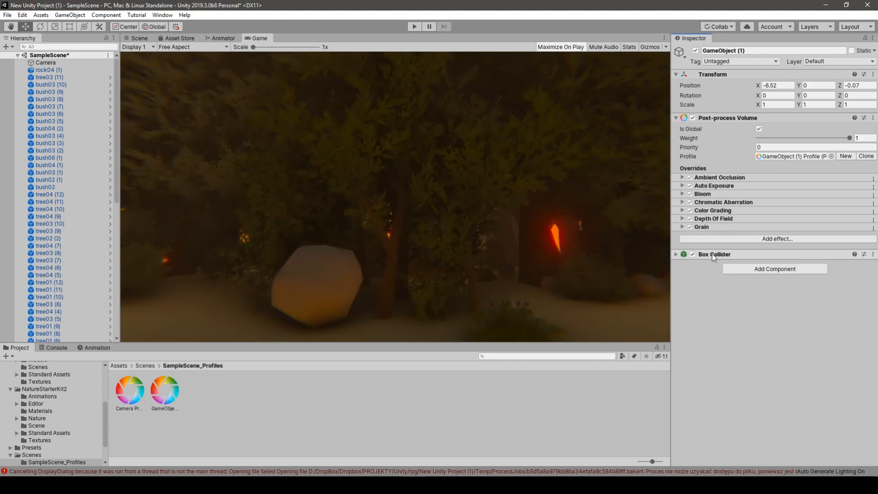
Enable the Grain effect's Colored, Intensity and Size overrides, with Intensity at 0.743 and Size at 2.27.
{"action": "left_click", "coordinate": [682, 227]}
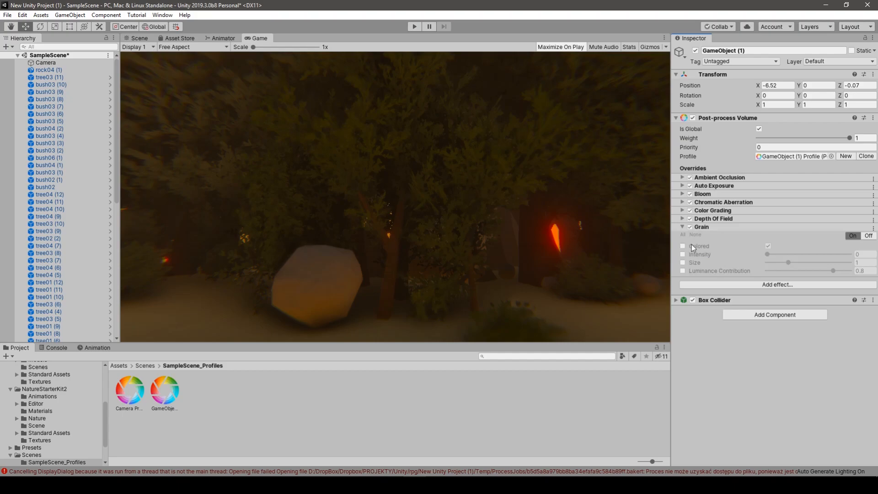
{"action": "left_click", "coordinate": [682, 246]}
{"action": "left_click", "coordinate": [683, 255]}
{"action": "left_click_drag", "start_coordinate": [768, 254], "coordinate": [830, 269]}
{"action": "left_click", "coordinate": [683, 262]}
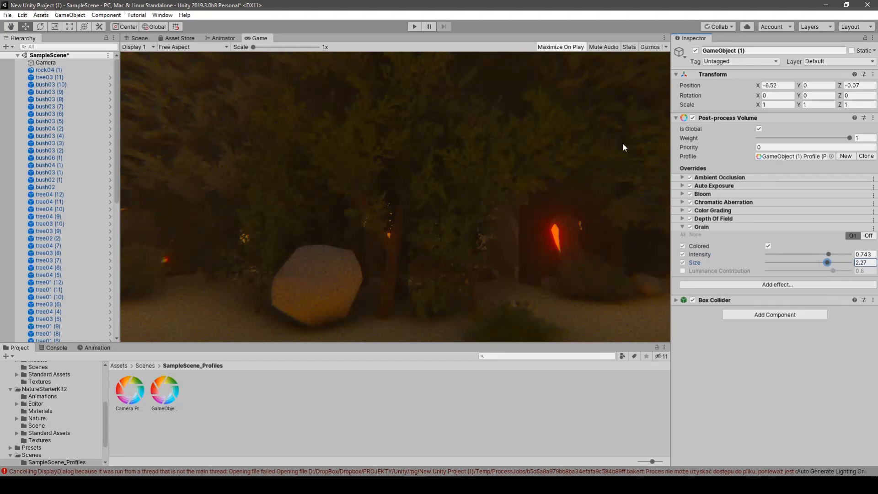
Preview the grain in Play mode, stop playback, and disable the Grain and Depth of Field effects.
{"action": "left_click", "coordinate": [415, 27]}
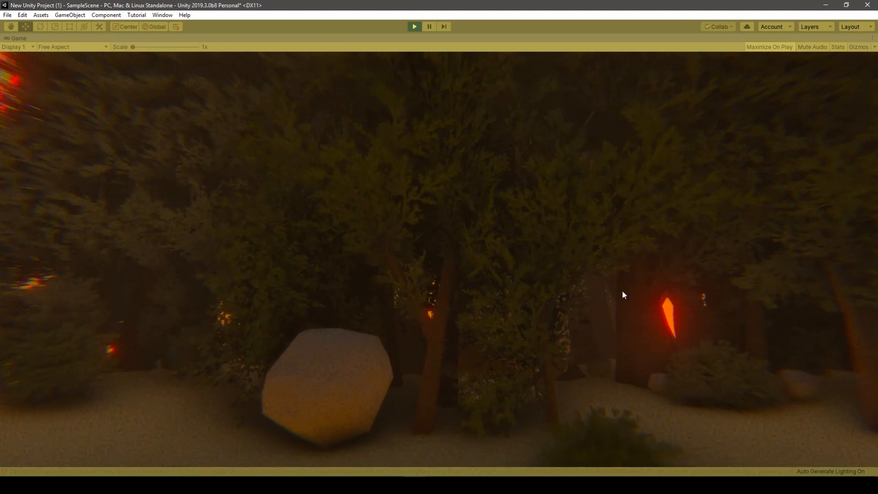
{"action": "left_click", "coordinate": [415, 26]}
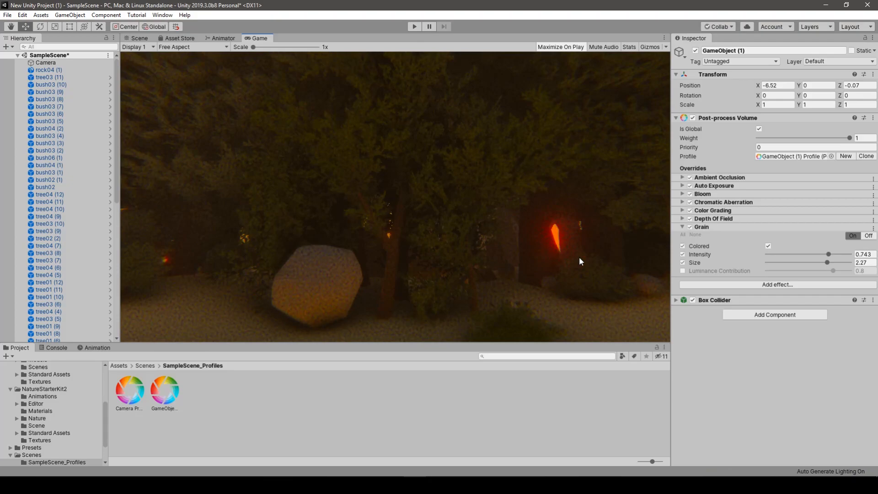
{"action": "left_click", "coordinate": [690, 227]}
{"action": "left_click", "coordinate": [682, 227]}
Add a Lens Distortion effect to the post-process volume and expand its settings.
{"action": "left_click", "coordinate": [695, 238]}
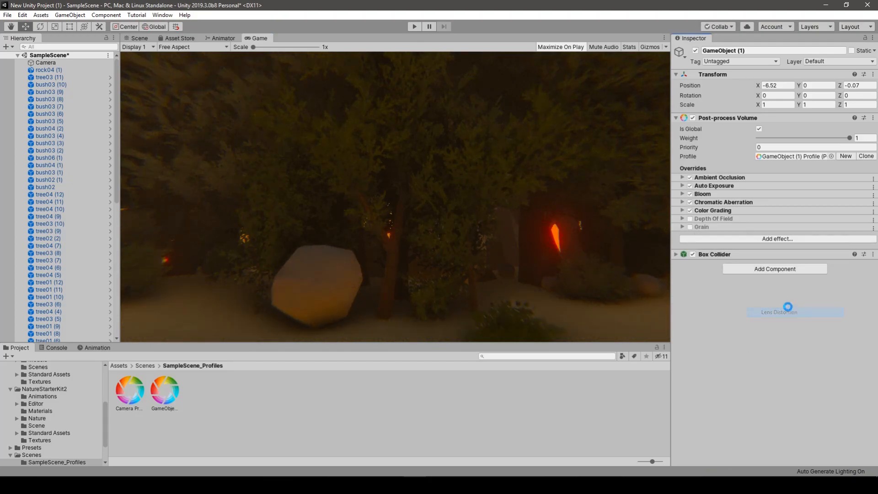
{"action": "left_click", "coordinate": [790, 308]}
{"action": "left_click", "coordinate": [684, 235]}
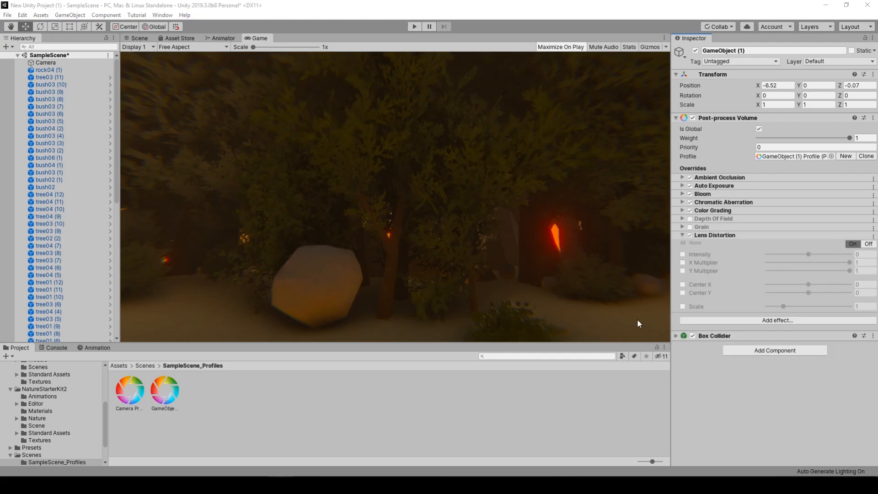
{"action": "left_click", "coordinate": [709, 377]}
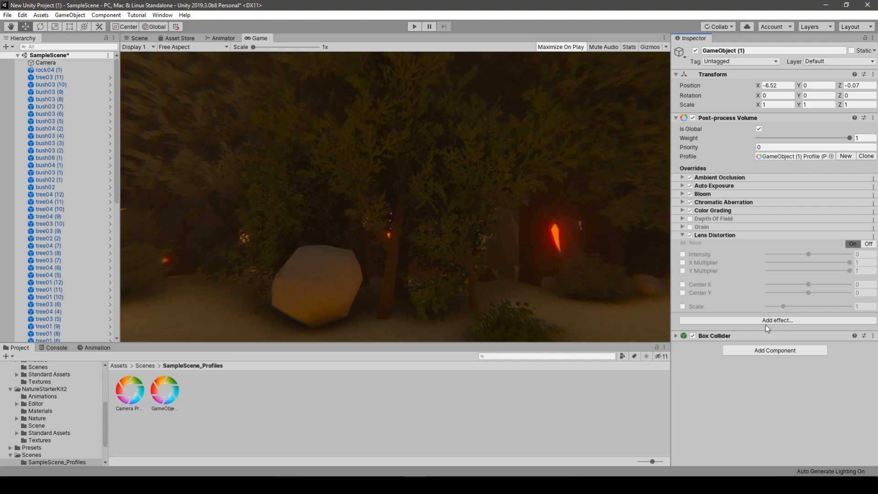
Enable the Lens Distortion Intensity override, try an intensity of 100, and set it to 44.
{"action": "left_click", "coordinate": [683, 254]}
{"action": "left_click_drag", "start_coordinate": [811, 254], "coordinate": [852, 257]}
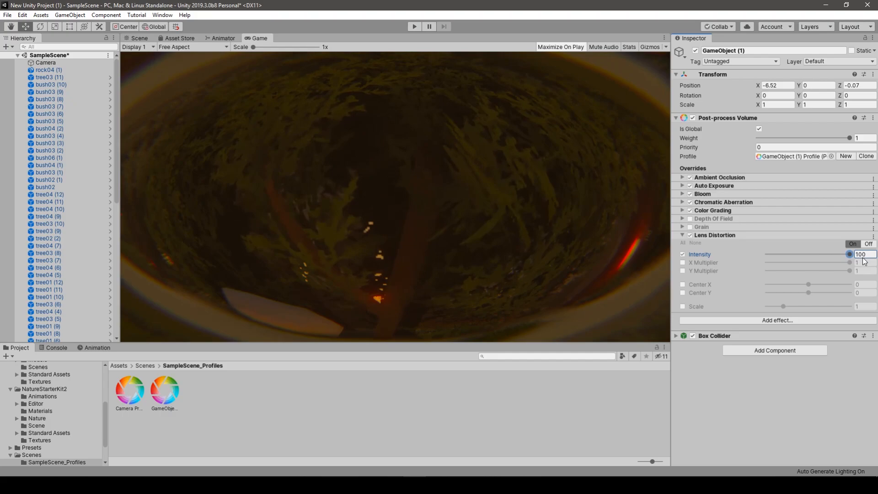
{"action": "left_click_drag", "start_coordinate": [831, 263], "coordinate": [807, 262]}
{"action": "left_click", "coordinate": [871, 253]}
{"action": "key", "text": "BackSpace"}
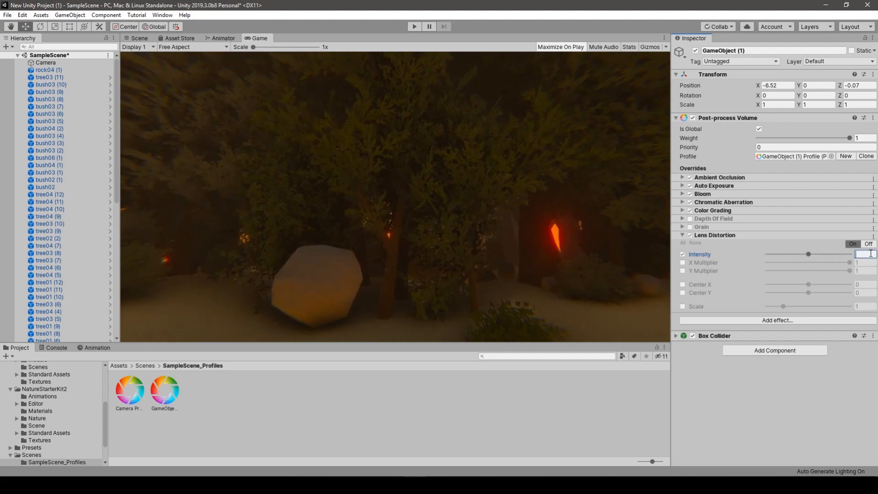
{"action": "left_click", "coordinate": [847, 364]}
{"action": "left_click_drag", "start_coordinate": [808, 255], "coordinate": [828, 257]}
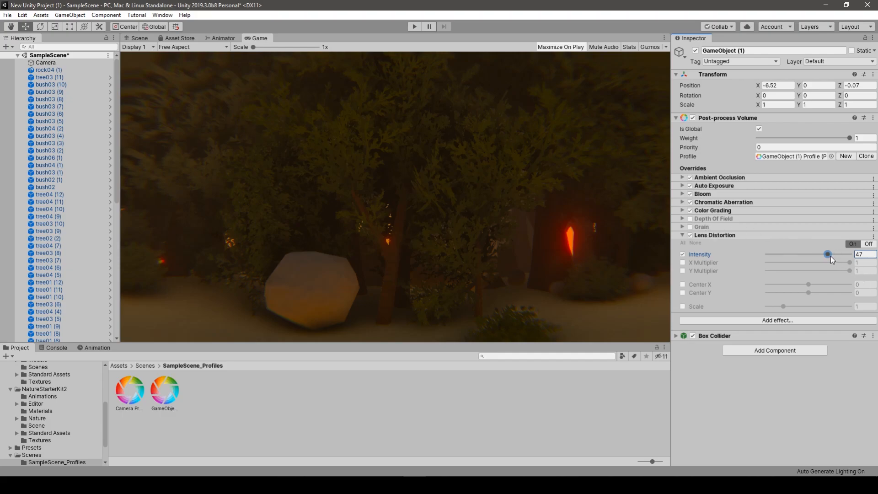
{"action": "mouse_move", "coordinate": [829, 256]}
{"action": "left_mouse_down"}
{"action": "mouse_move", "coordinate": [821, 255]}
{"action": "mouse_move", "coordinate": [828, 256]}
{"action": "left_mouse_up"}
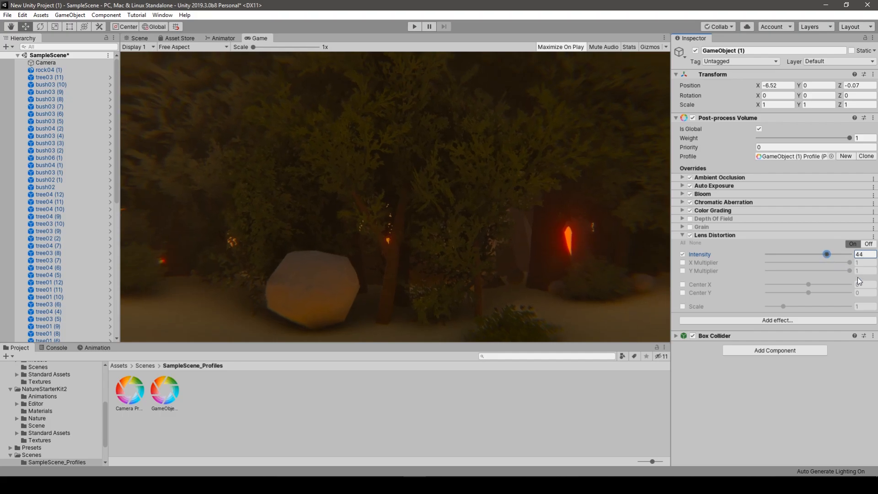
Add a Motion Blur effect to the volume and enable its Shutter Angle and Sample Count overrides.
{"action": "left_click", "coordinate": [766, 322]}
{"action": "mouse_move", "coordinate": [787, 330]}
{"action": "left_click", "coordinate": [737, 416]}
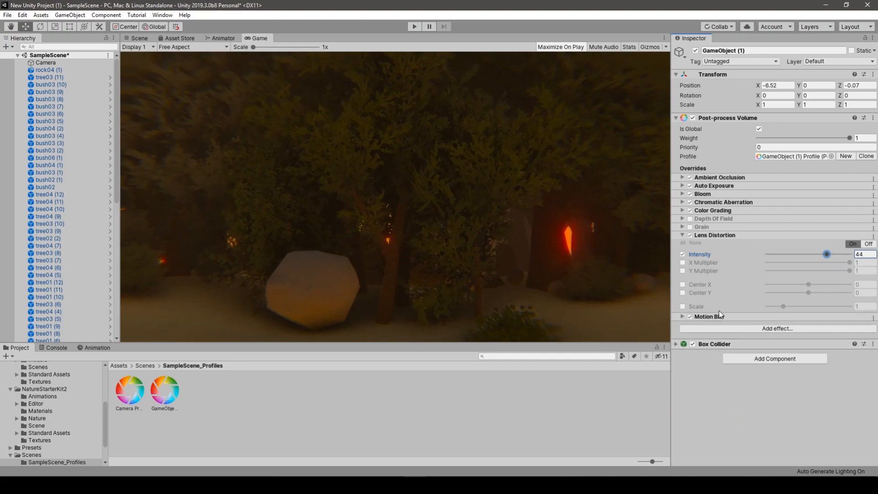
{"action": "left_click", "coordinate": [682, 317]}
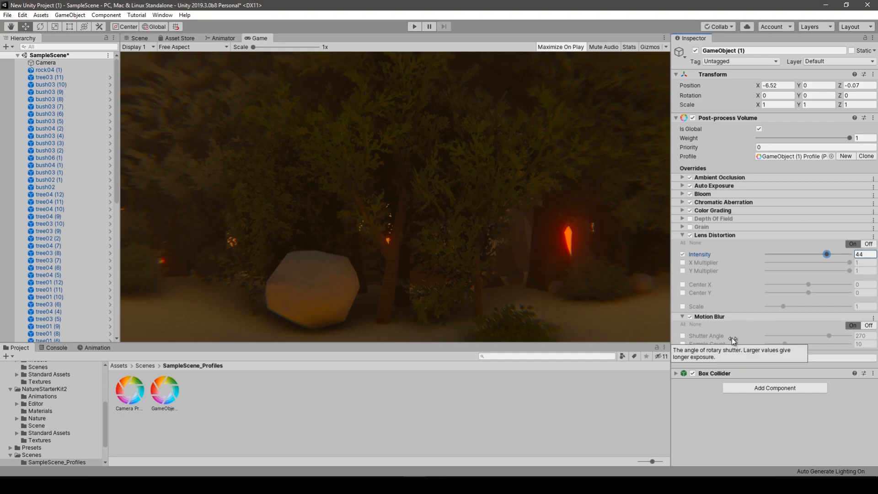
{"action": "left_click", "coordinate": [683, 336]}
{"action": "left_click", "coordinate": [682, 344]}
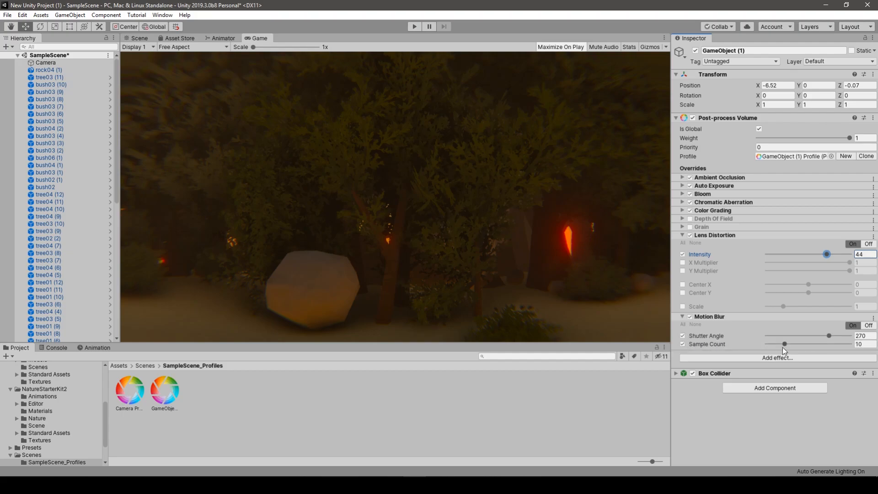
Select the Camera, turn off Maximize On Play, and preview the motion blur in Play mode while rotating the camera.
{"action": "left_click", "coordinate": [46, 63]}
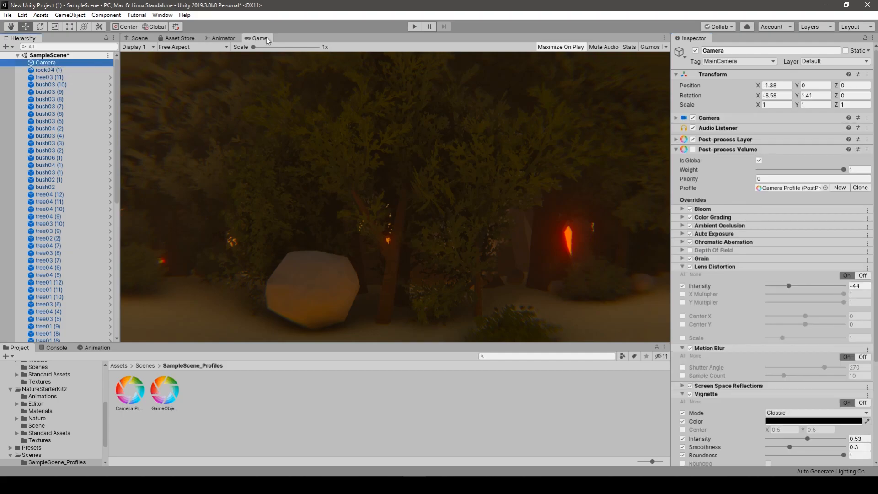
{"action": "left_click", "coordinate": [414, 26]}
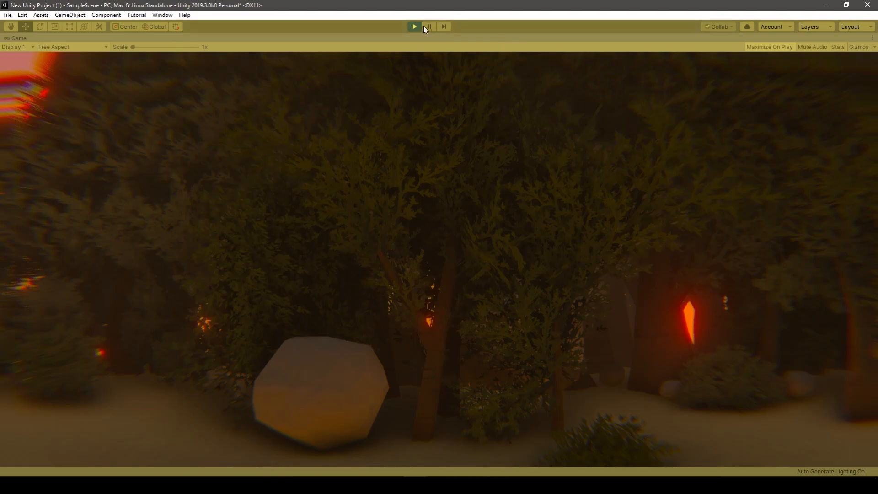
{"action": "left_click", "coordinate": [420, 27]}
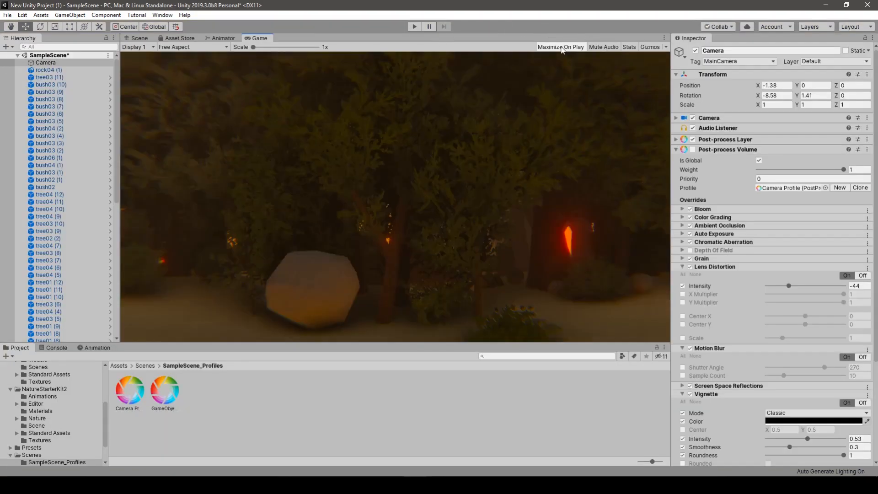
{"action": "left_click", "coordinate": [415, 26]}
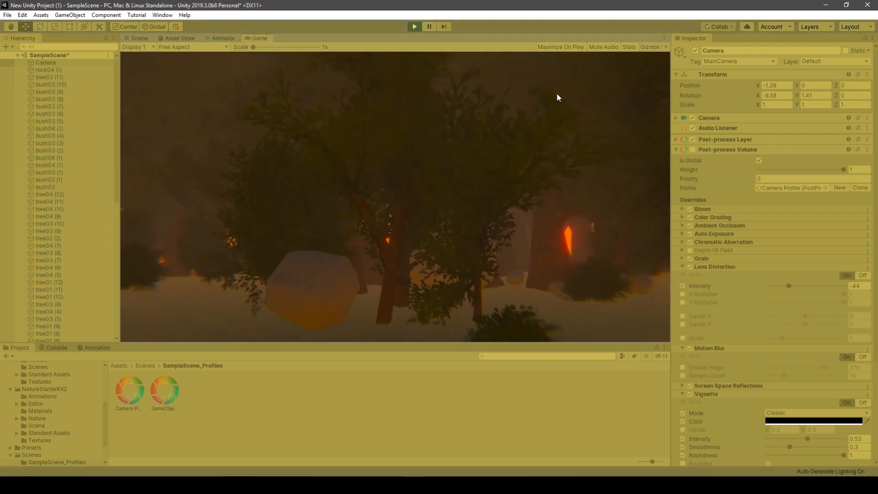
{"action": "left_click_drag", "start_coordinate": [797, 92], "coordinate": [115, 333]}
{"action": "left_click", "coordinate": [416, 26]}
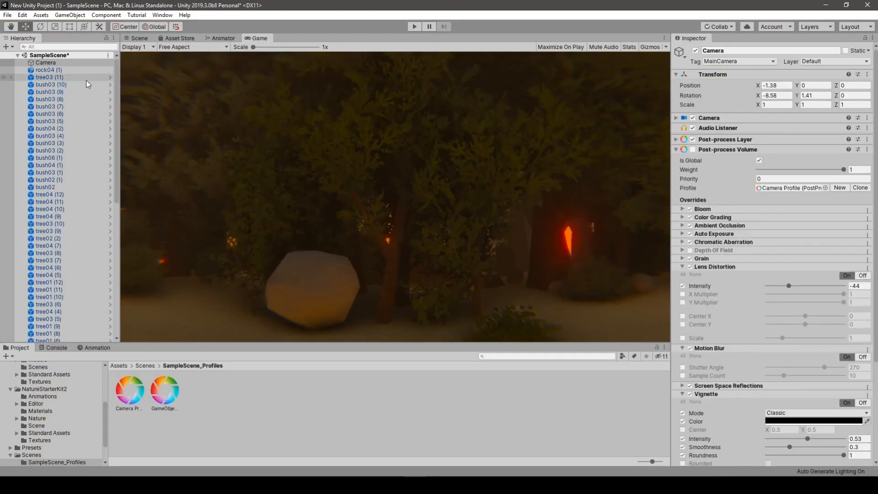
Select GameObject (1) in the scene hierarchy and disable its Motion Blur effect.
{"action": "scroll", "coordinate": [88, 83], "scroll_direction": "down", "scroll_amount": 10}
{"action": "left_click", "coordinate": [63, 338]}
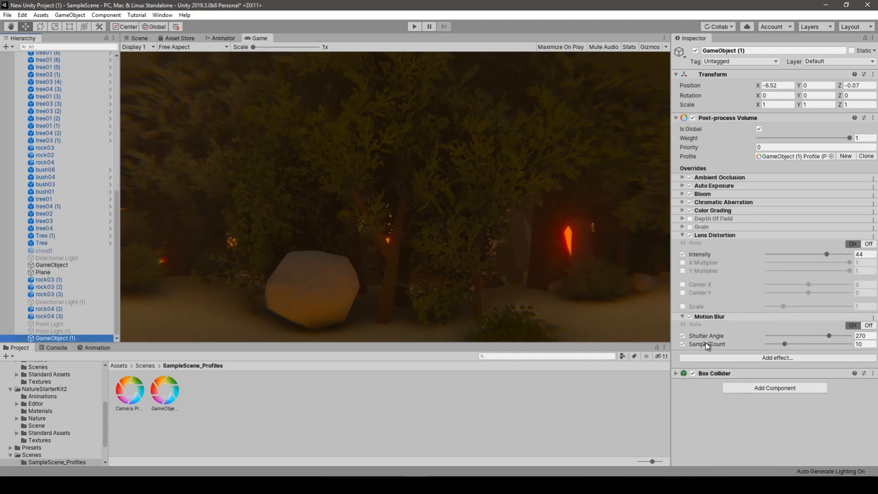
{"action": "mouse_move", "coordinate": [706, 343]}
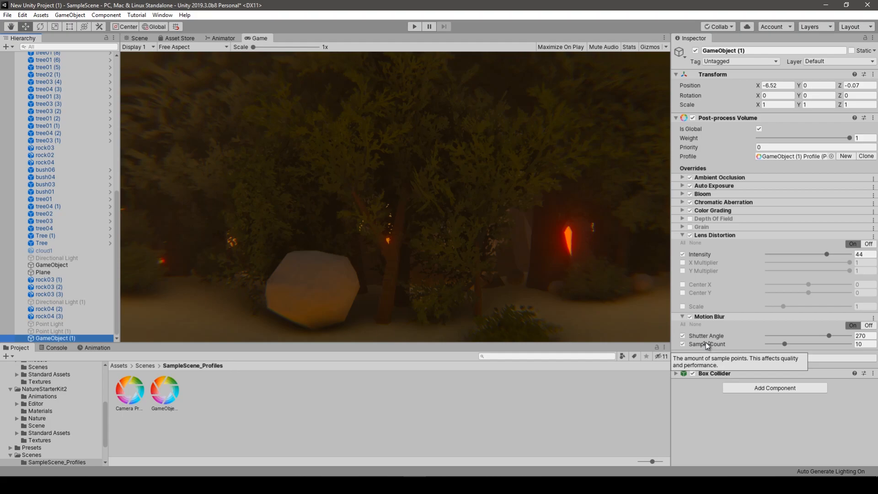
{"action": "left_click", "coordinate": [690, 318]}
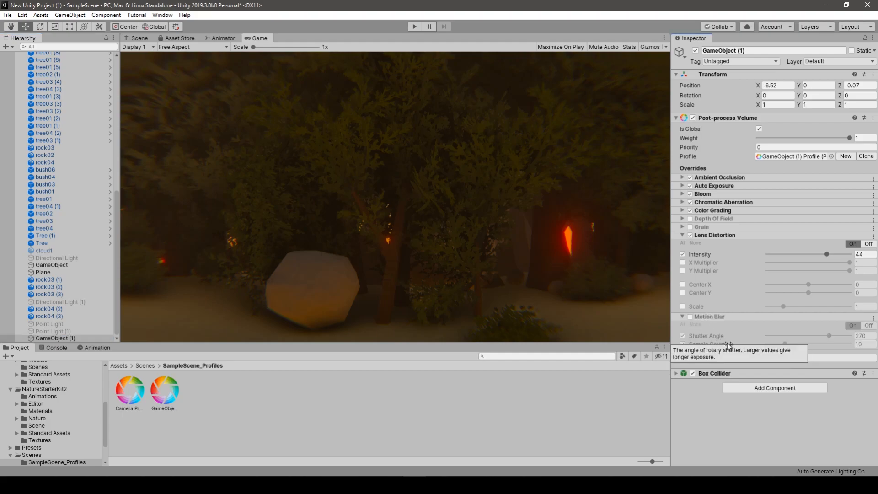
Add a Screen-space reflections effect to the volume, check its settings, and collapse them again.
{"action": "left_click", "coordinate": [738, 360]}
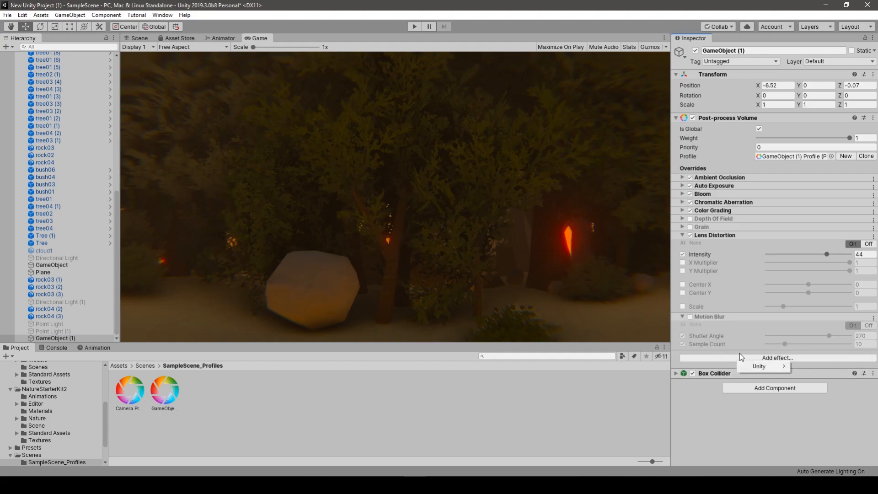
{"action": "mouse_move", "coordinate": [760, 366]}
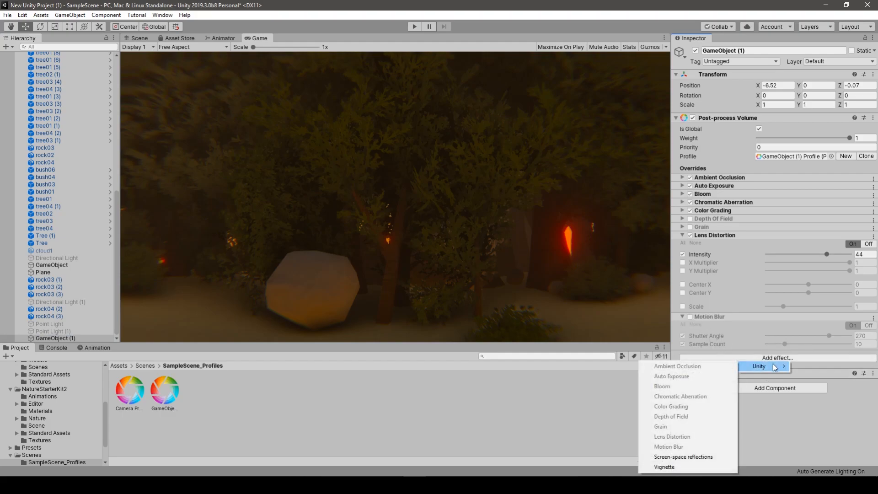
{"action": "left_click", "coordinate": [712, 457]}
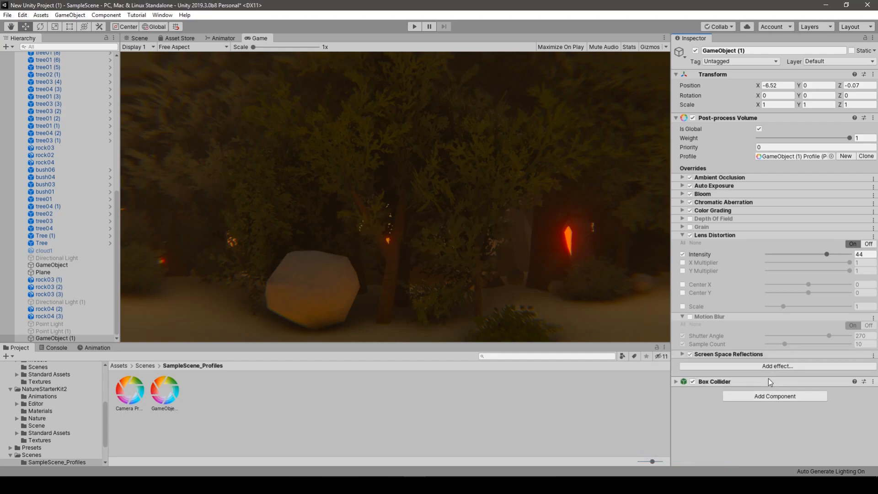
{"action": "left_click", "coordinate": [682, 353]}
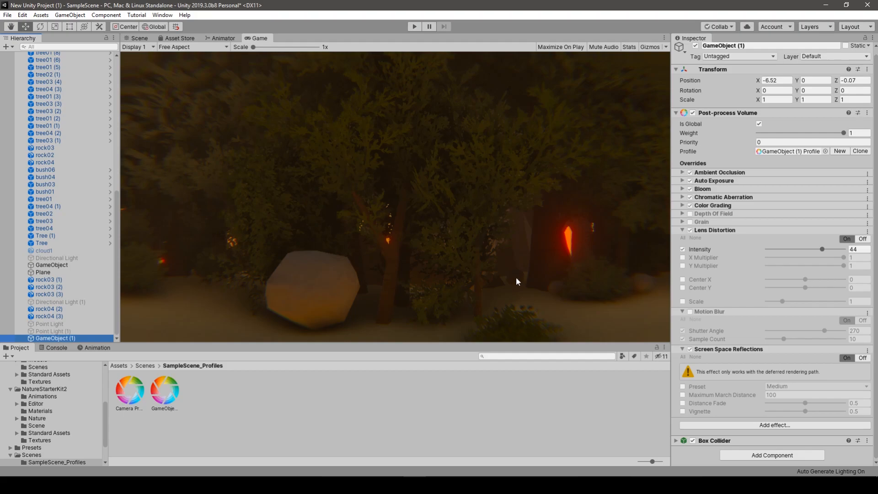
{"action": "left_click", "coordinate": [682, 350]}
Add a Vignette effect to the volume and keep GameObject (1) selected for editing.
{"action": "left_click", "coordinate": [707, 368]}
{"action": "mouse_move", "coordinate": [721, 372]}
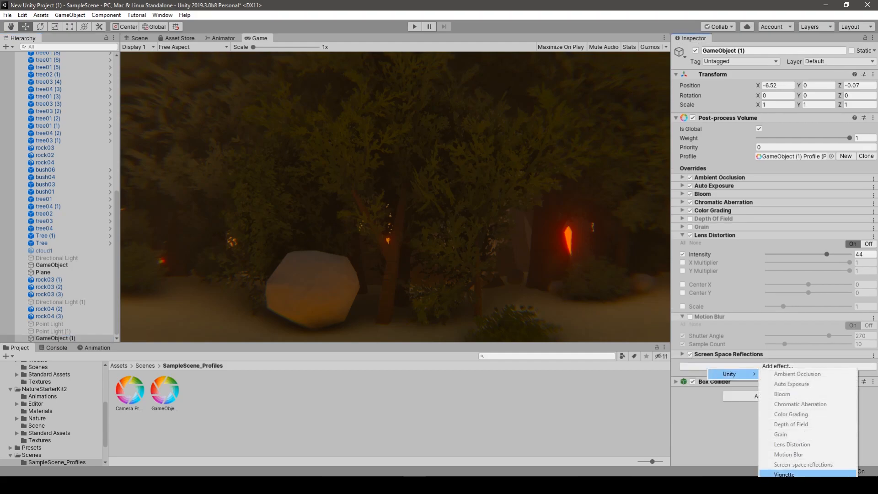
{"action": "left_click", "coordinate": [784, 475]}
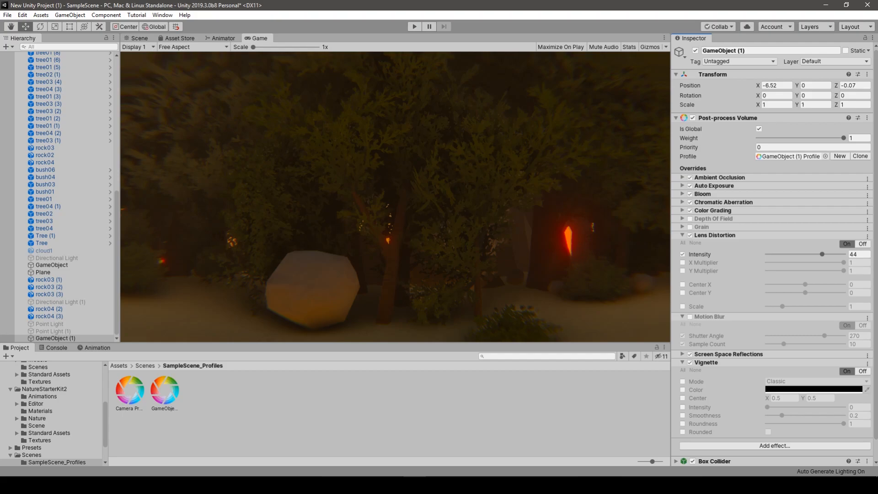
{"action": "left_click", "coordinate": [280, 485]}
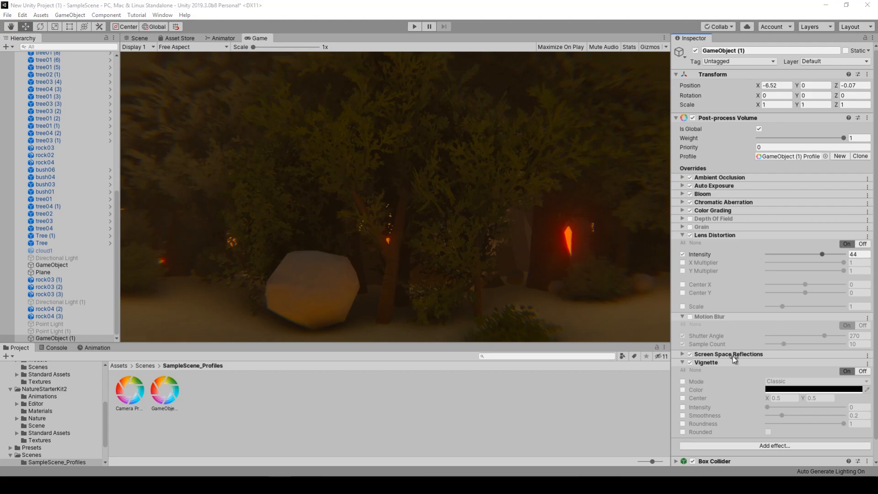
{"action": "left_click", "coordinate": [634, 399]}
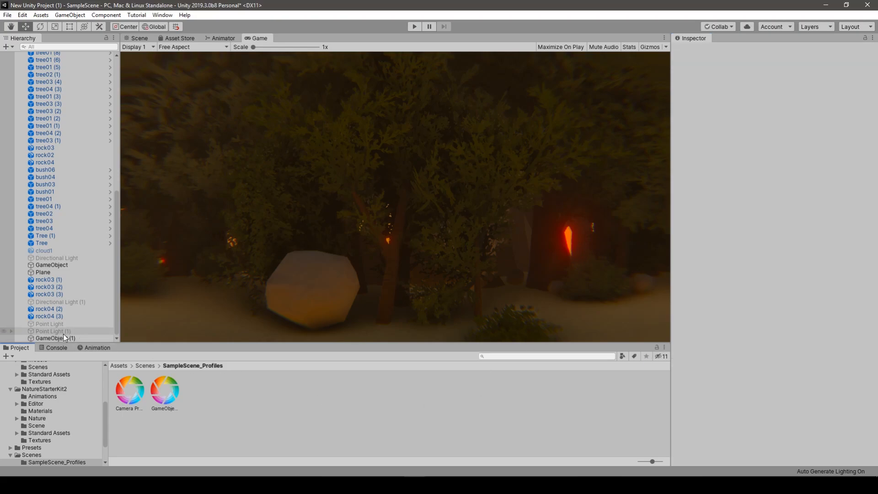
{"action": "left_click", "coordinate": [64, 331]}
{"action": "left_click", "coordinate": [60, 338]}
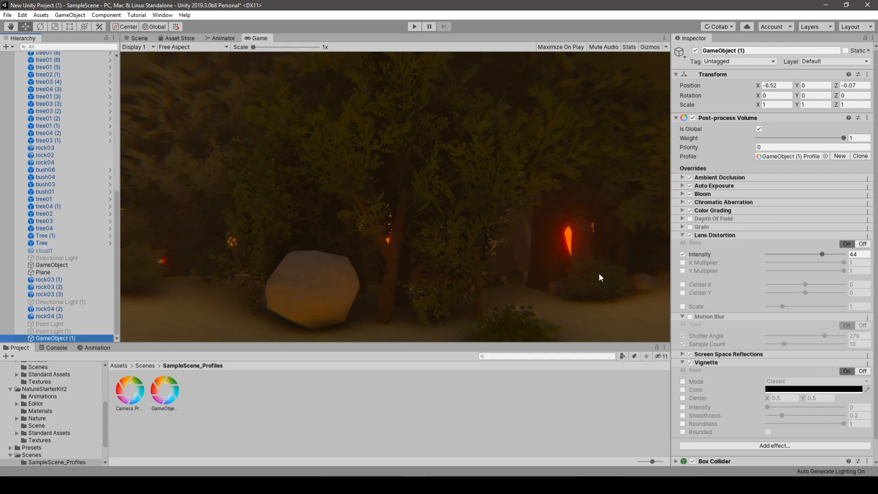
Enable the Vignette's Color and Intensity overrides, try an intensity of about 0.634, and set it to 1.
{"action": "left_click", "coordinate": [683, 391]}
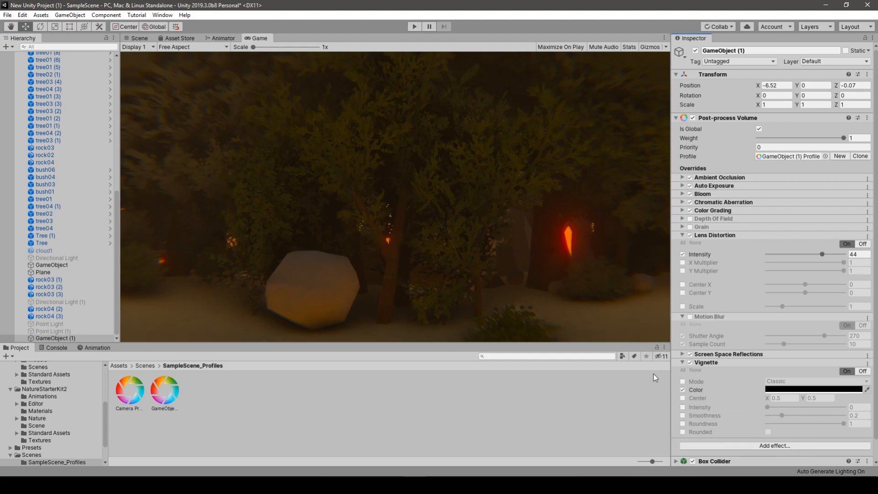
{"action": "left_click", "coordinate": [683, 407]}
{"action": "left_click_drag", "start_coordinate": [770, 407], "coordinate": [846, 408]}
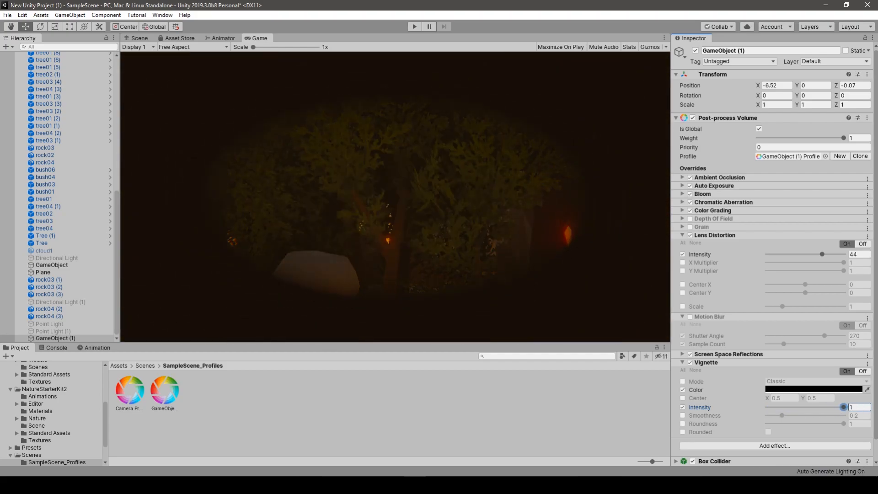
{"action": "left_click_drag", "start_coordinate": [844, 407], "coordinate": [820, 410]}
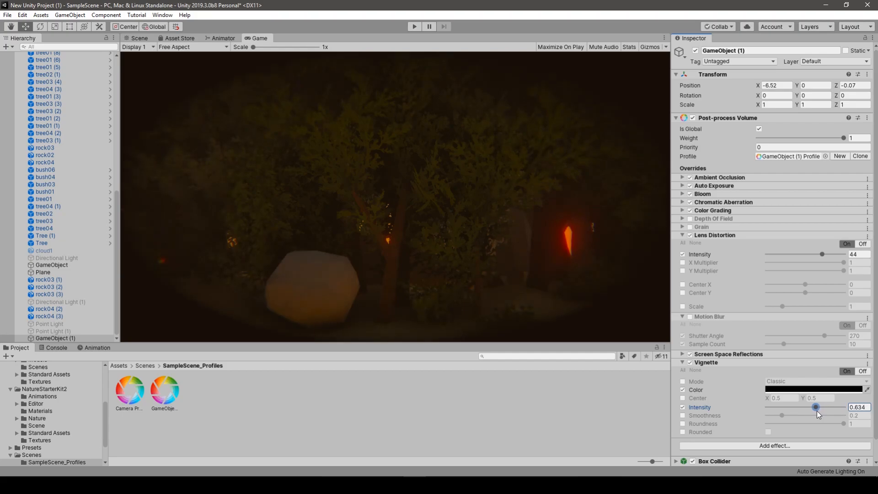
{"action": "type", "text": "1"}
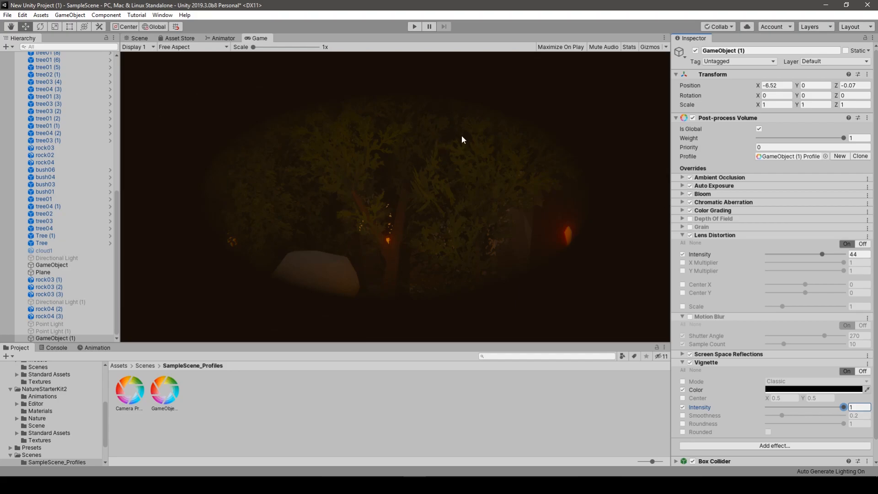
Preview the vignette in Play mode, dock the floating Game view back into the editor, and stop playing.
{"action": "left_click", "coordinate": [416, 27]}
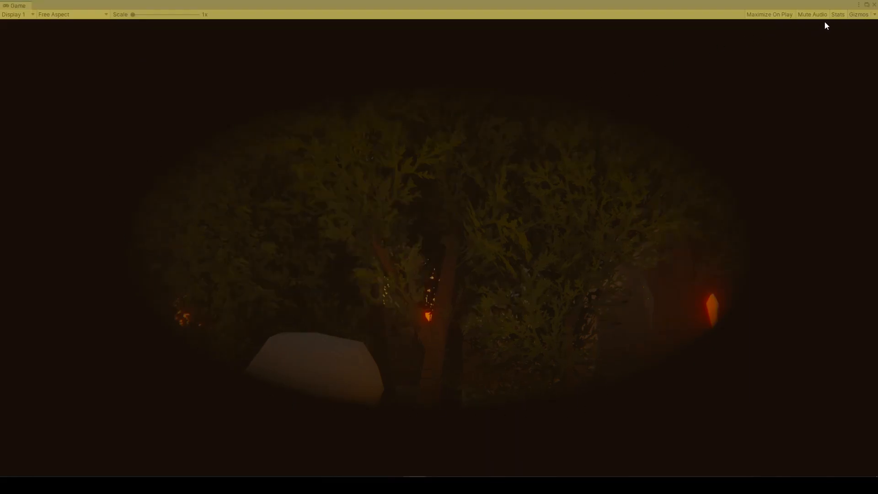
{"action": "left_click_drag", "start_coordinate": [40, 5], "coordinate": [389, 210]}
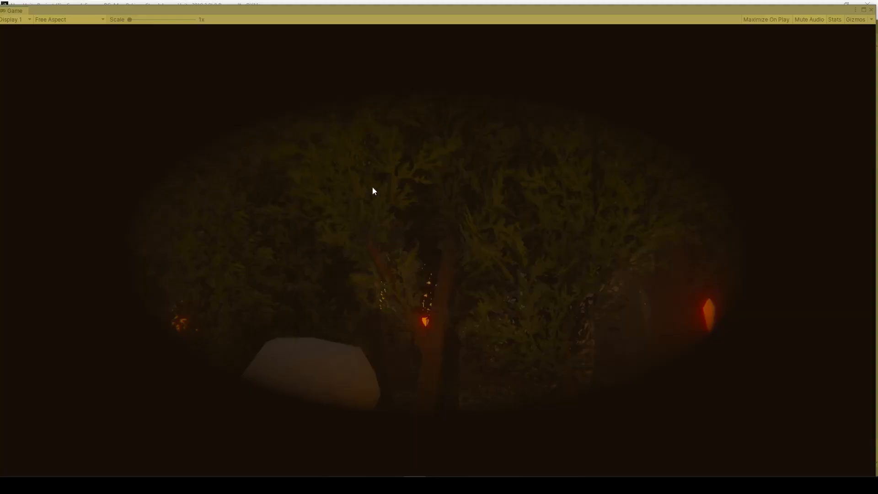
{"action": "left_click_drag", "start_coordinate": [36, 9], "coordinate": [409, 74]}
{"action": "left_click_drag", "start_coordinate": [113, 113], "coordinate": [302, 39]}
{"action": "left_click", "coordinate": [416, 27]}
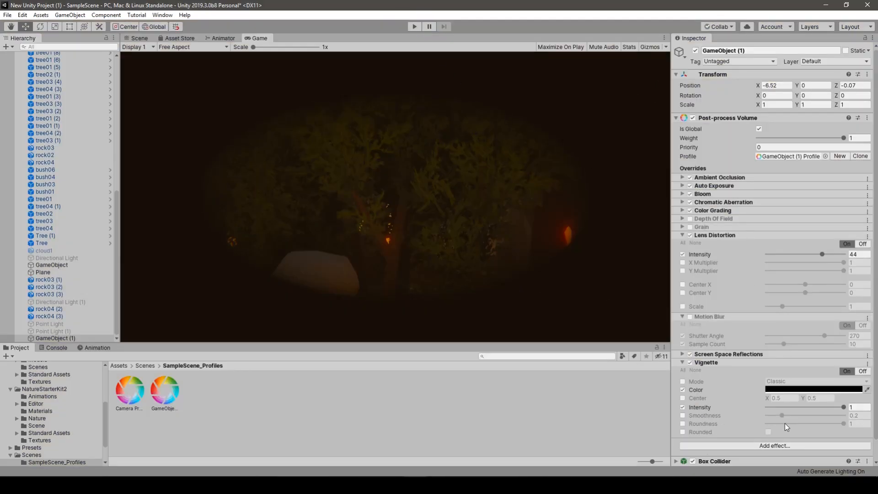
Enable the Vignette's Roundness and Rounded overrides and turn Rounded on.
{"action": "left_click", "coordinate": [684, 424]}
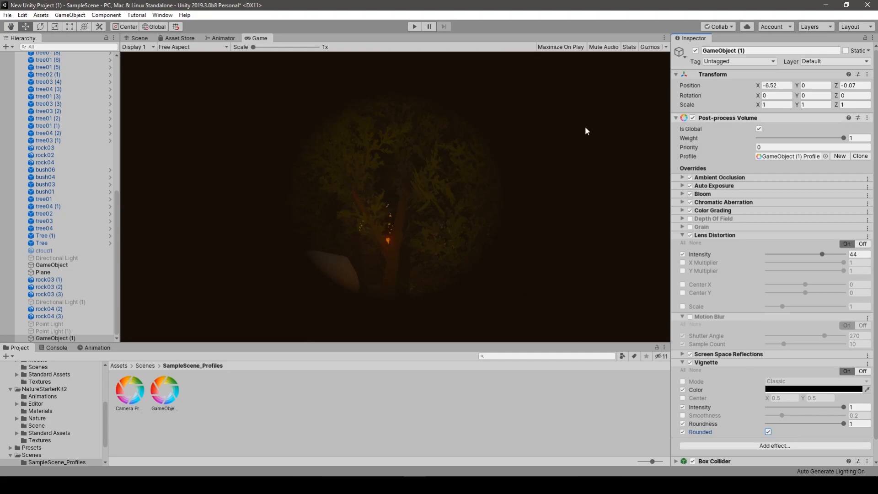
Select the Camera, examine its Field of View setting, and reselect GameObject (1).
{"action": "scroll", "coordinate": [50, 117], "scroll_direction": "up", "scroll_amount": 15}
{"action": "left_click", "coordinate": [48, 64]}
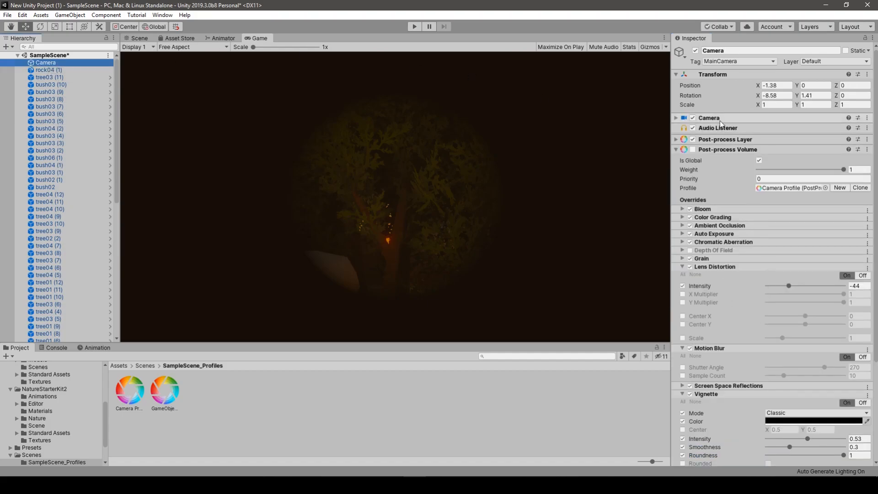
{"action": "left_click", "coordinate": [677, 118]}
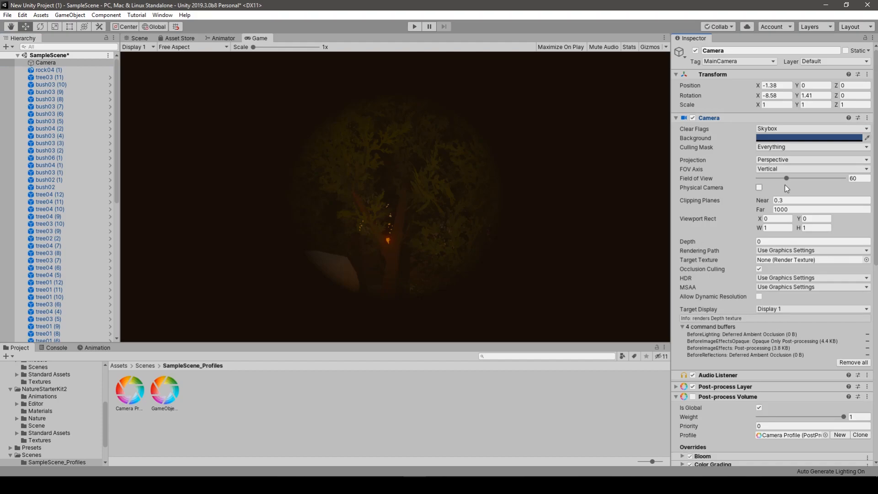
{"action": "mouse_move", "coordinate": [786, 180]}
{"action": "left_mouse_down"}
{"action": "mouse_move", "coordinate": [761, 180]}
{"action": "mouse_move", "coordinate": [786, 181]}
{"action": "left_mouse_up"}
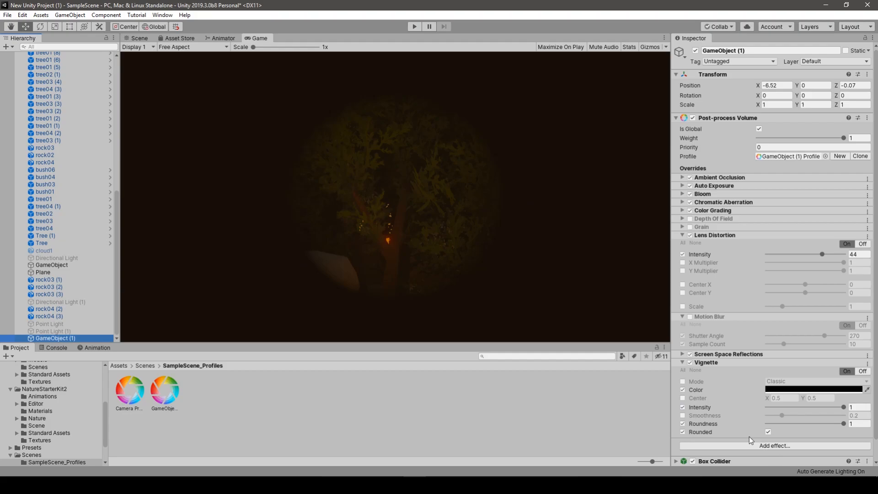
Enable the Vignette's Smoothness override, try a smoothness of 0.01, and set it to 1.
{"action": "left_click", "coordinate": [683, 415]}
{"action": "left_click_drag", "start_coordinate": [784, 415], "coordinate": [739, 418]}
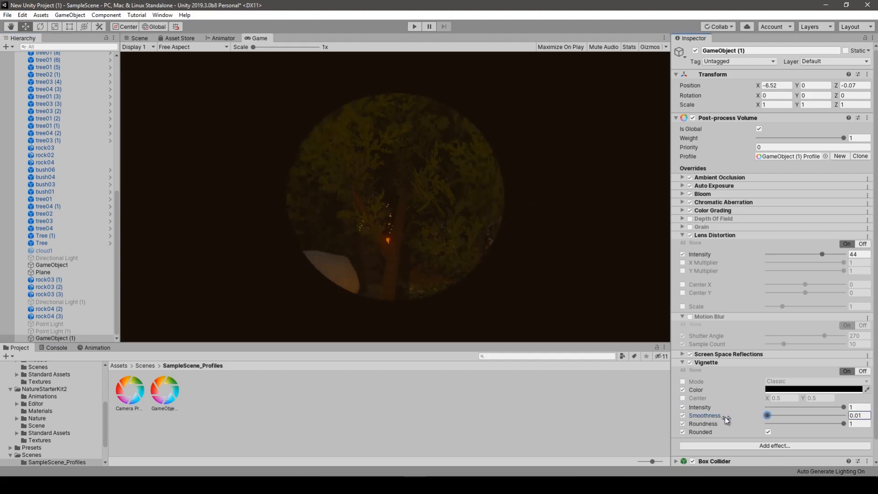
{"action": "left_click_drag", "start_coordinate": [726, 416], "coordinate": [844, 416]}
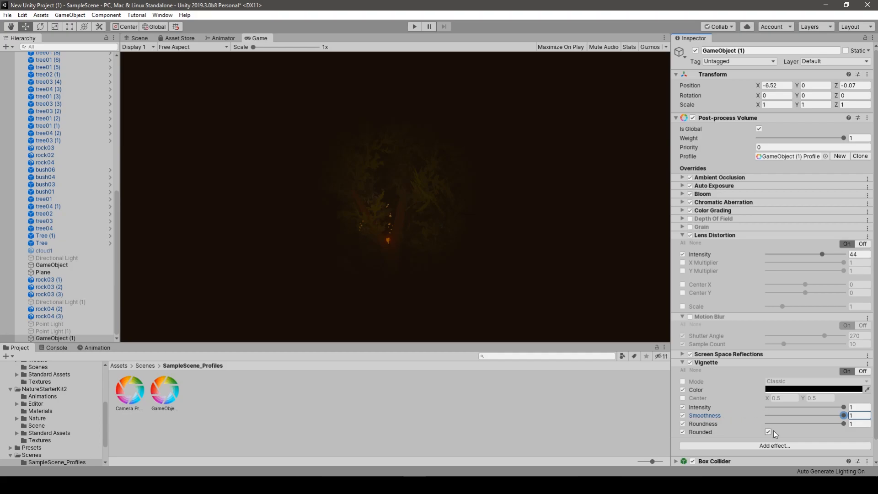
Lower the Vignette intensity to 0.181 and set its color to red, FF0000.
{"action": "left_click_drag", "start_coordinate": [841, 407], "coordinate": [781, 415]}
{"action": "left_click", "coordinate": [805, 390]}
{"action": "left_click_drag", "start_coordinate": [741, 250], "coordinate": [817, 167]}
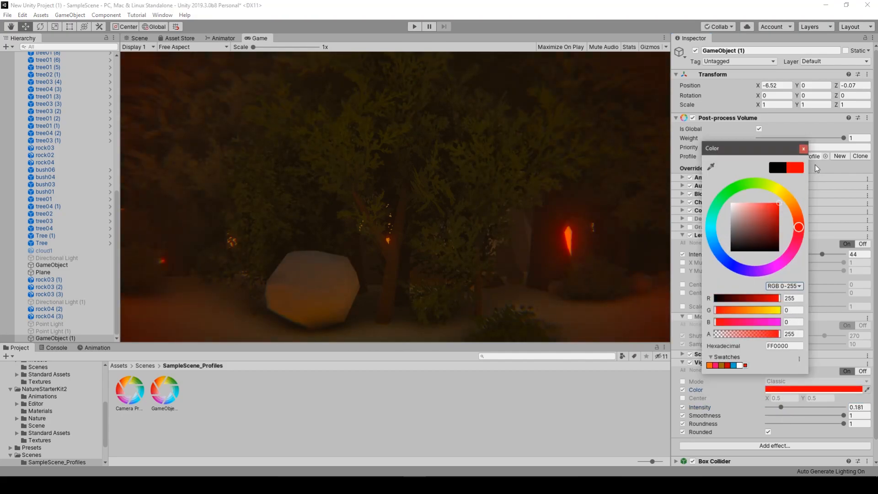
{"action": "left_click", "coordinate": [803, 148]}
Try Vignette intensities of 1 and 0.42, set the intensity to 0.221, and collapse the Vignette settings.
{"action": "left_click_drag", "start_coordinate": [782, 407], "coordinate": [844, 407]}
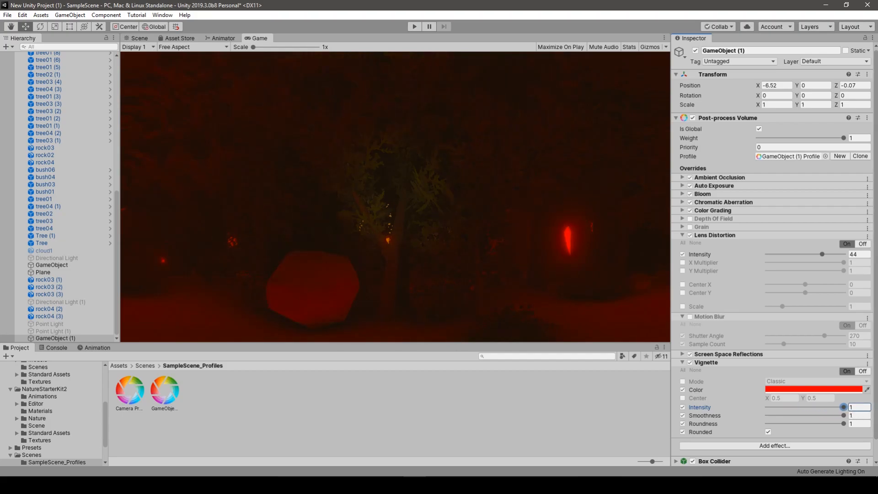
{"action": "left_click_drag", "start_coordinate": [844, 407], "coordinate": [800, 429]}
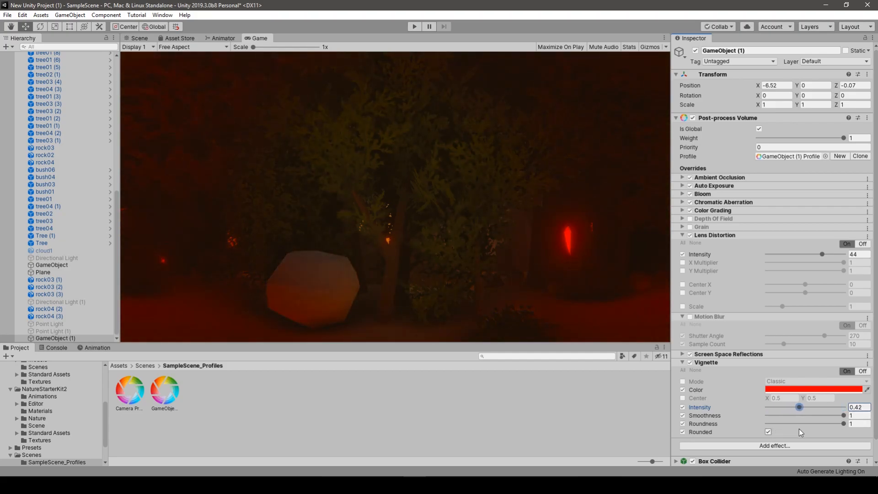
{"action": "left_click_drag", "start_coordinate": [800, 429], "coordinate": [732, 434]}
{"action": "left_click_drag", "start_coordinate": [767, 408], "coordinate": [784, 409]}
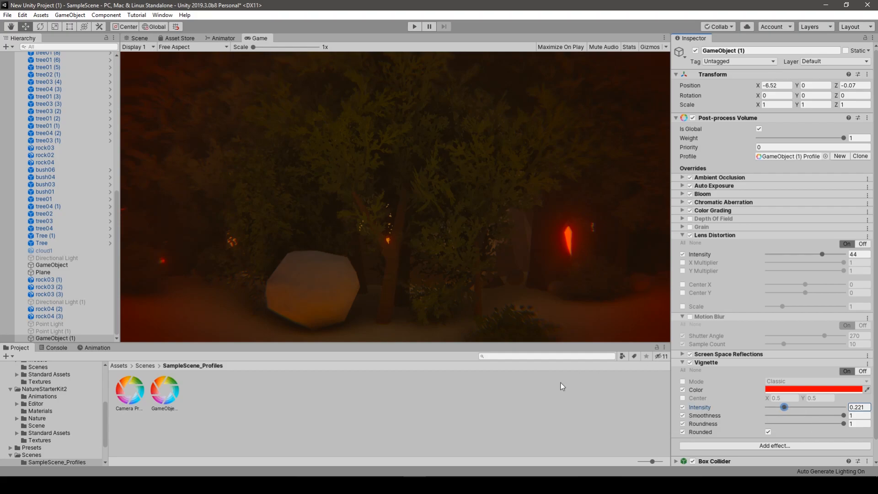
{"action": "scroll", "coordinate": [694, 383], "scroll_direction": "down", "scroll_amount": 2}
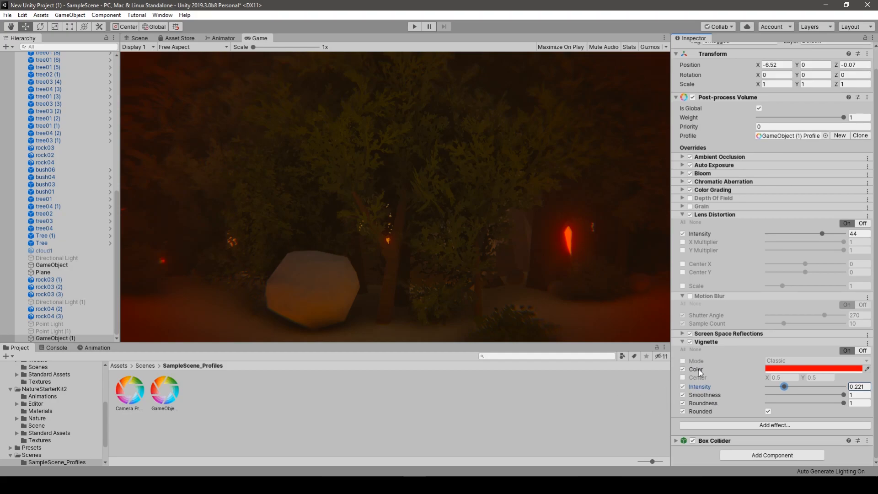
{"action": "left_click", "coordinate": [683, 341]}
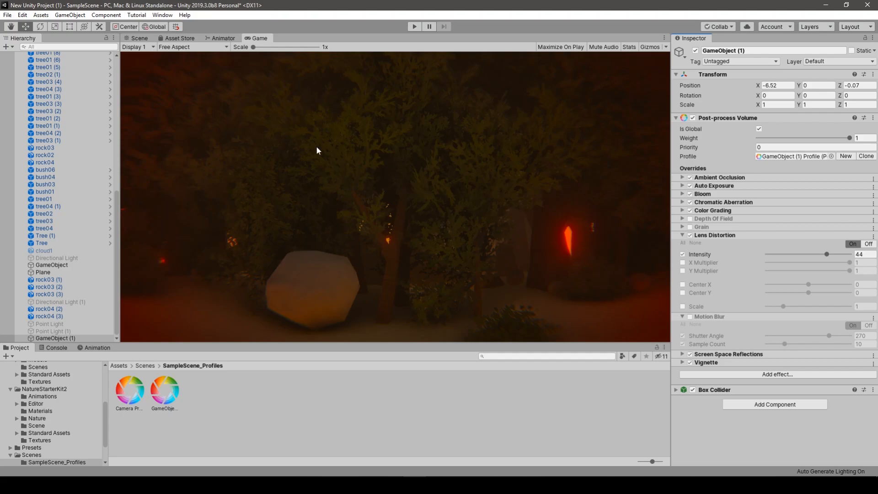
Disable the Post-process Volume to compare the forest in the Scene and Game views, and re-enable it.
{"action": "left_click", "coordinate": [139, 38]}
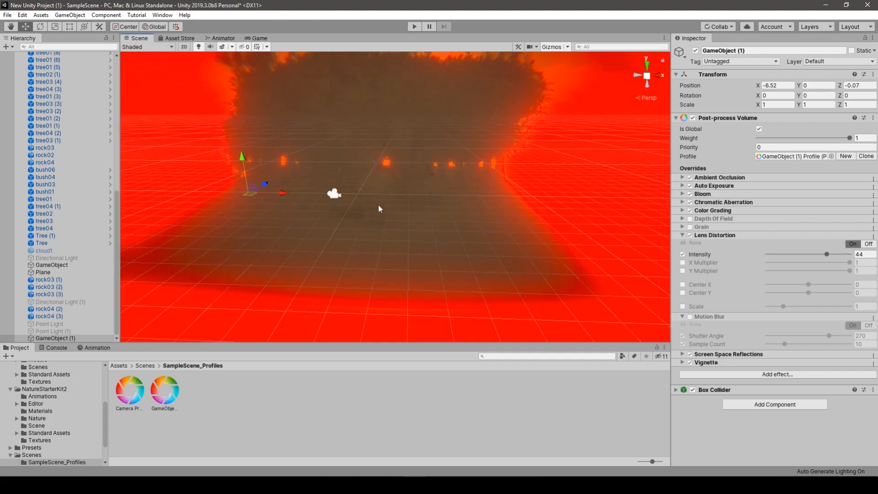
{"action": "left_click", "coordinate": [692, 118]}
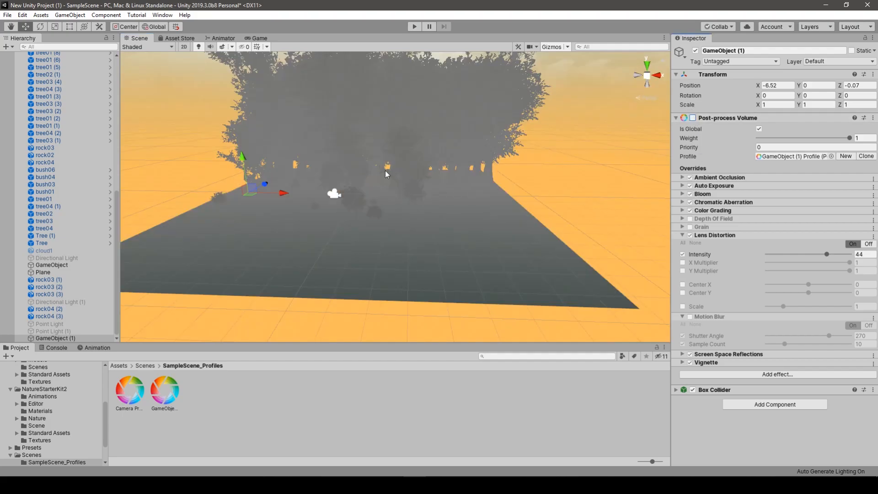
{"action": "scroll", "coordinate": [386, 174], "scroll_direction": "up", "scroll_amount": 5}
{"action": "left_click", "coordinate": [259, 39]}
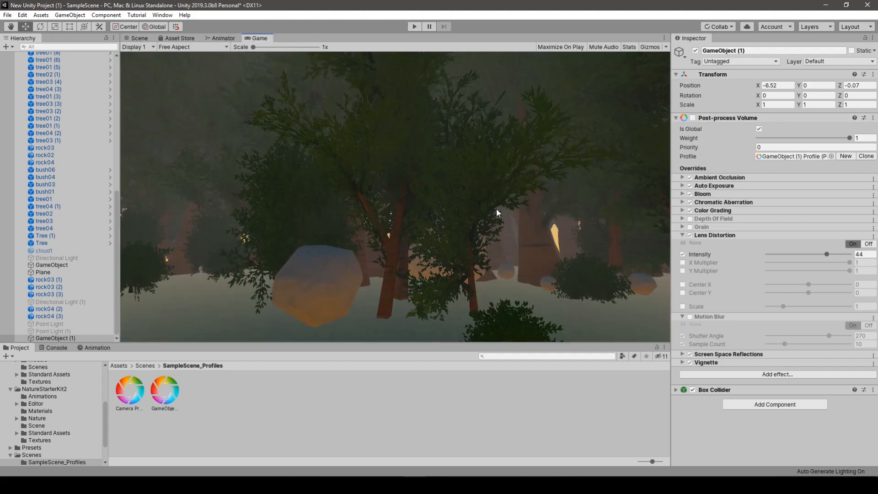
{"action": "left_click", "coordinate": [693, 118]}
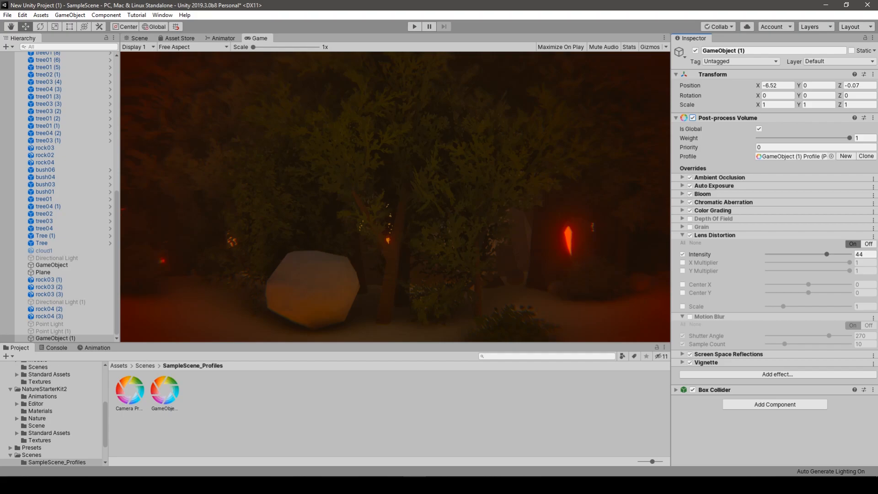
{"action": "left_click", "coordinate": [415, 484]}
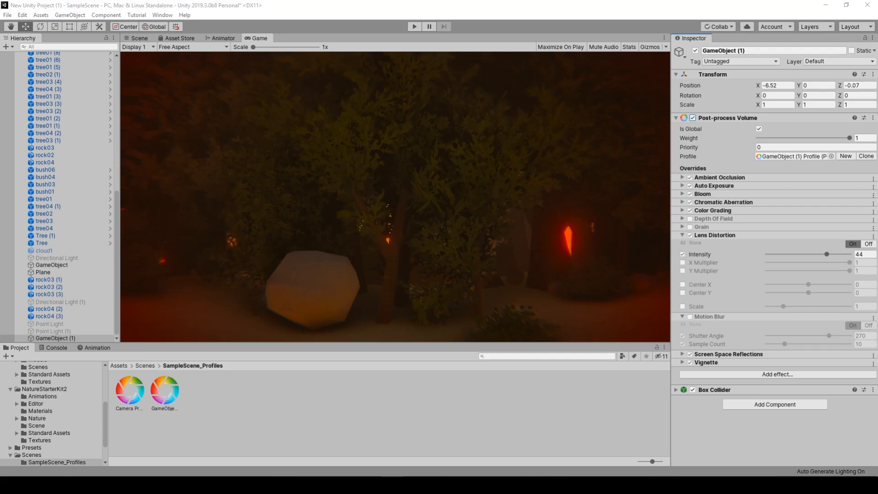